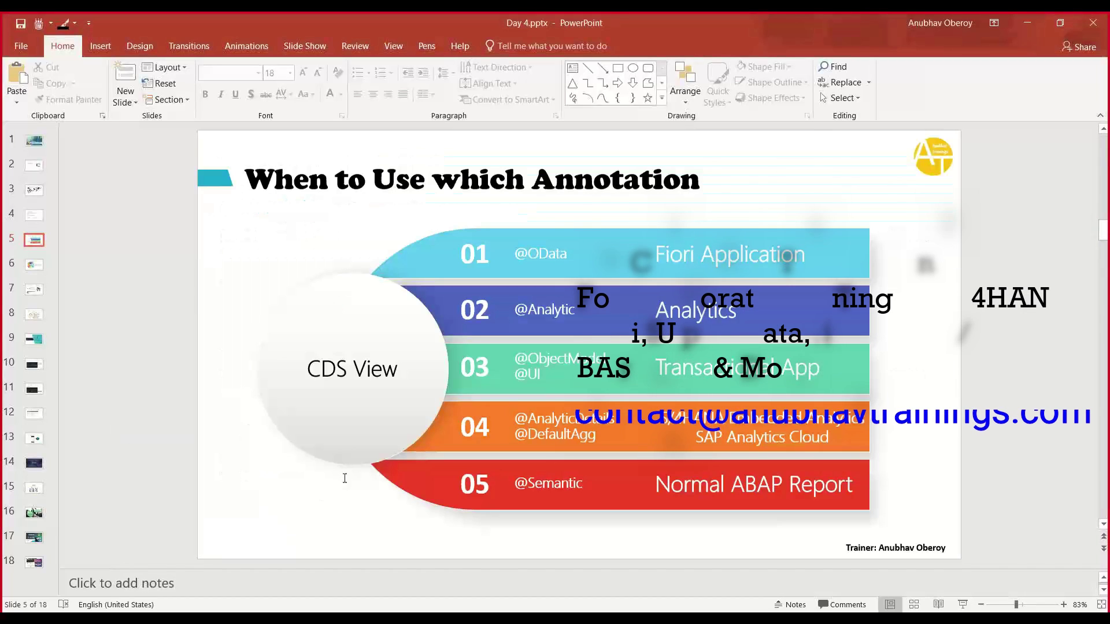
Step: Widen the Project Explorer, open ZINV_XX_SALES_DATA_ENT, then return to the ZINV_XX_SALES_DATA source
key("alt+Tab")
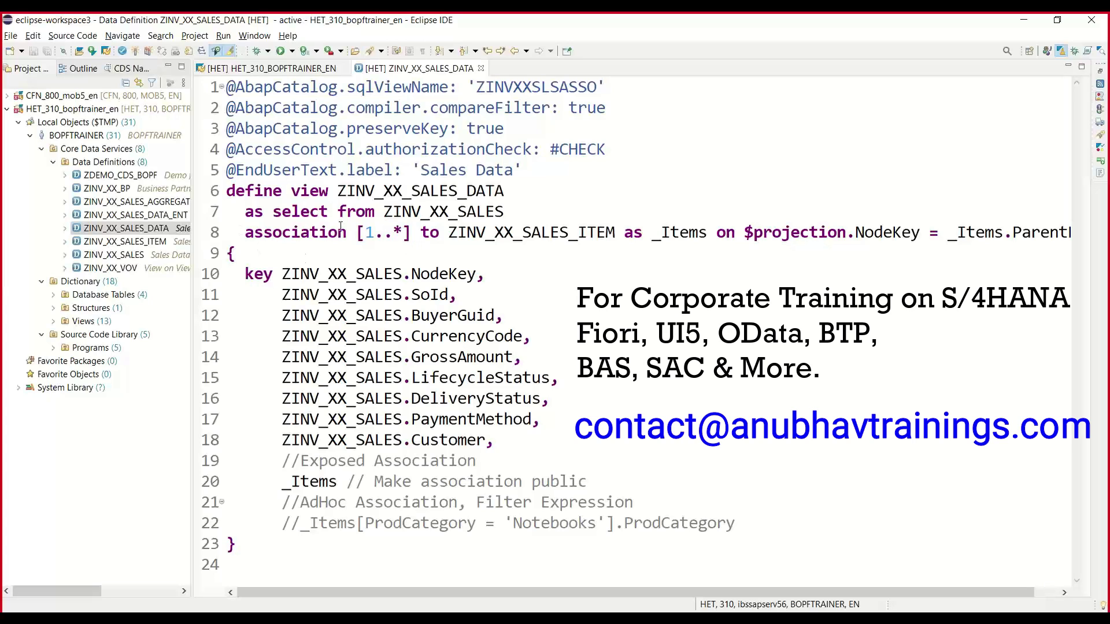
double_click(468, 191)
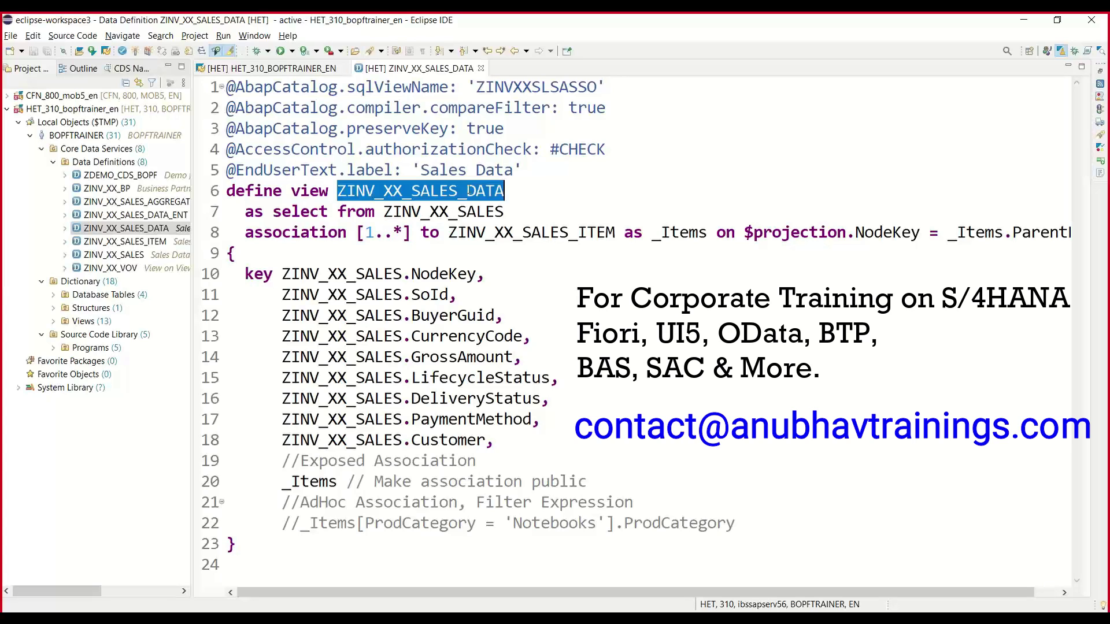
left_click(457, 315)
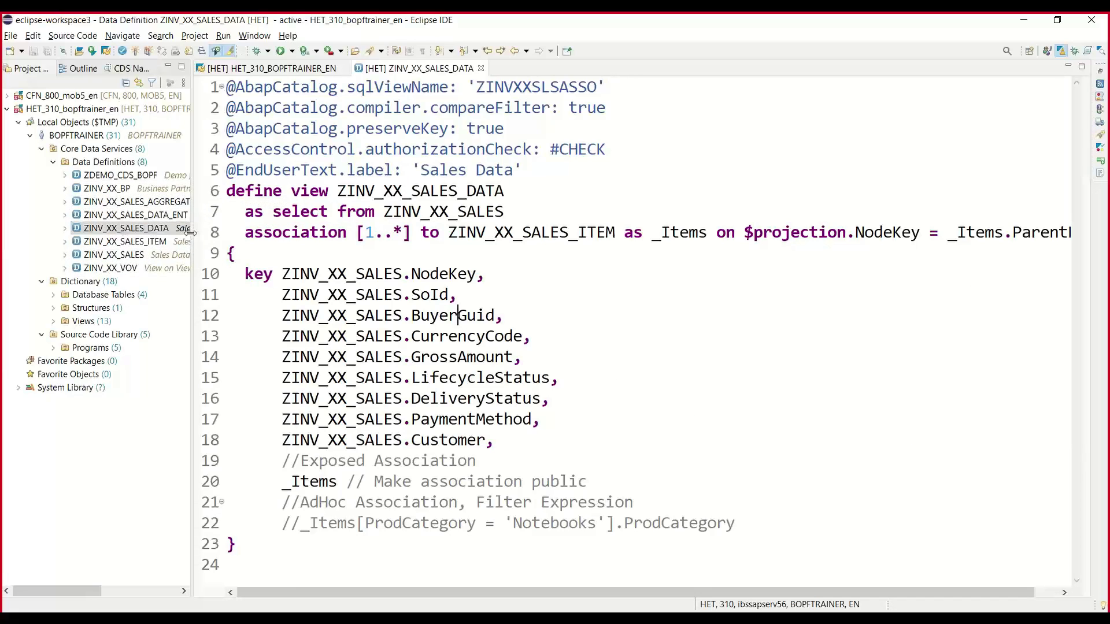
left_click_drag(195, 234, 242, 234)
double_click(195, 215)
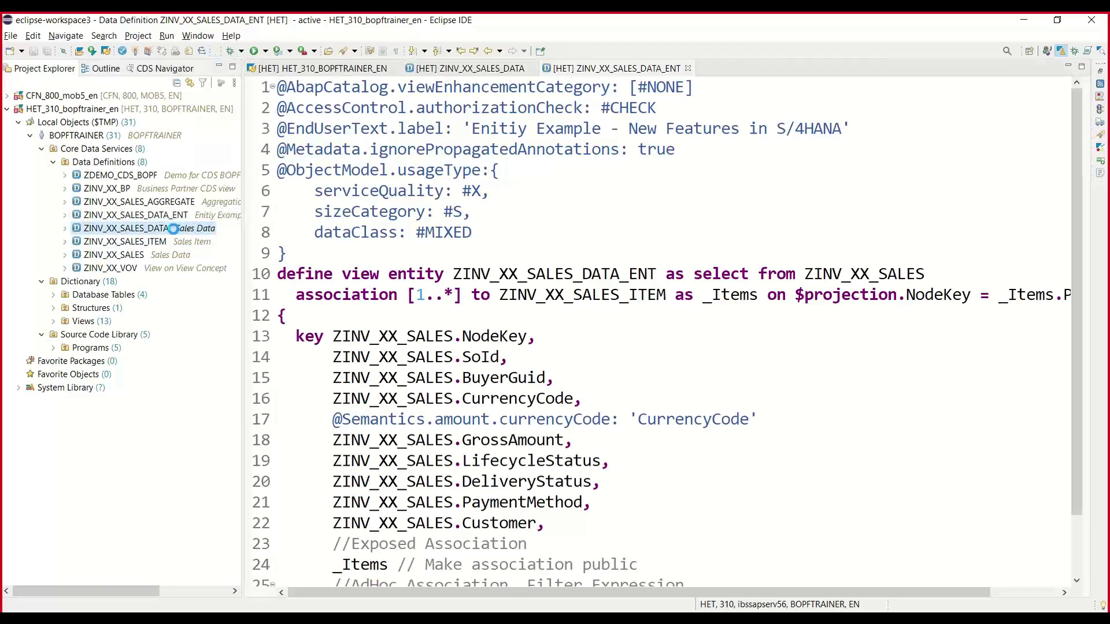
double_click(175, 229)
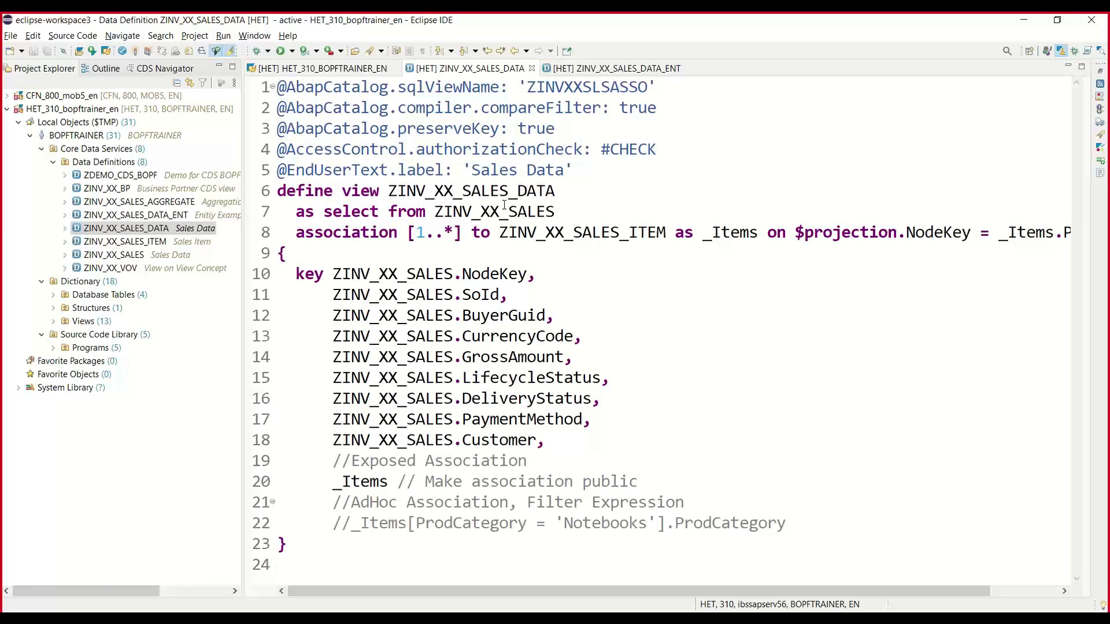
Step: Highlight the source table ZINV_XX_SALES and the exposed _Items association in the view source
left_click_drag(437, 212, 666, 232)
left_click(647, 282)
left_click_drag(333, 481, 388, 482)
left_click(403, 544)
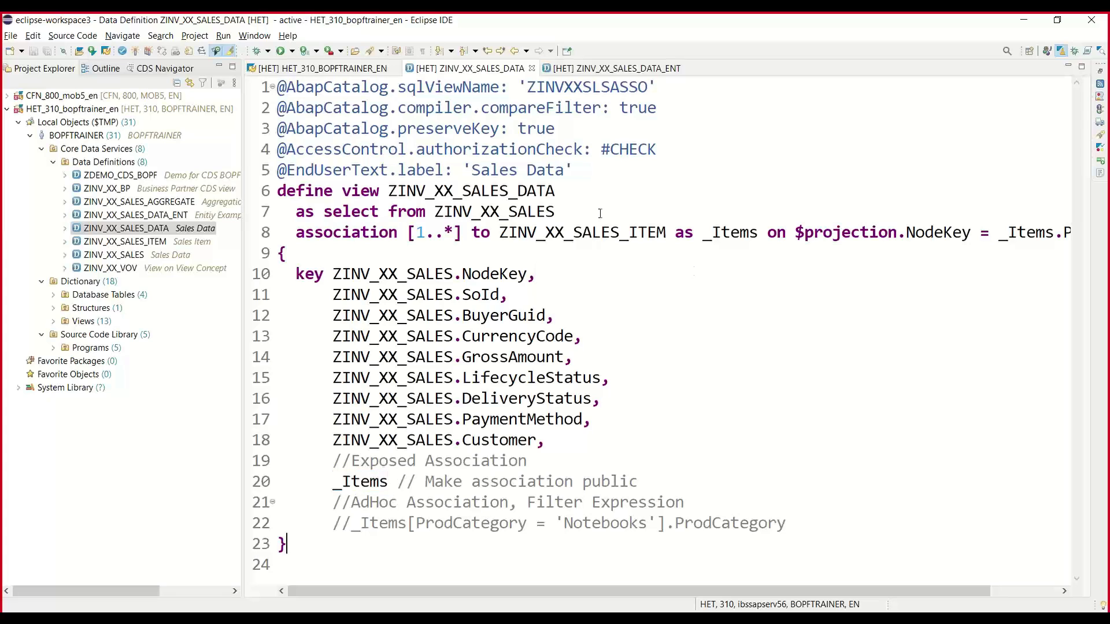
left_click(604, 175)
key("Return")
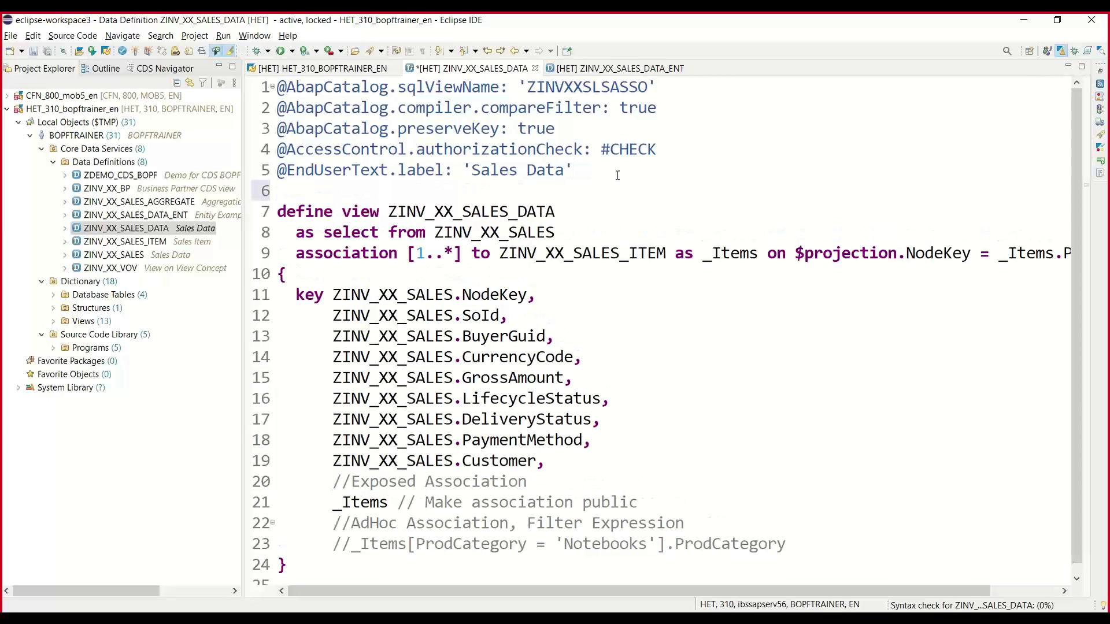
type("@")
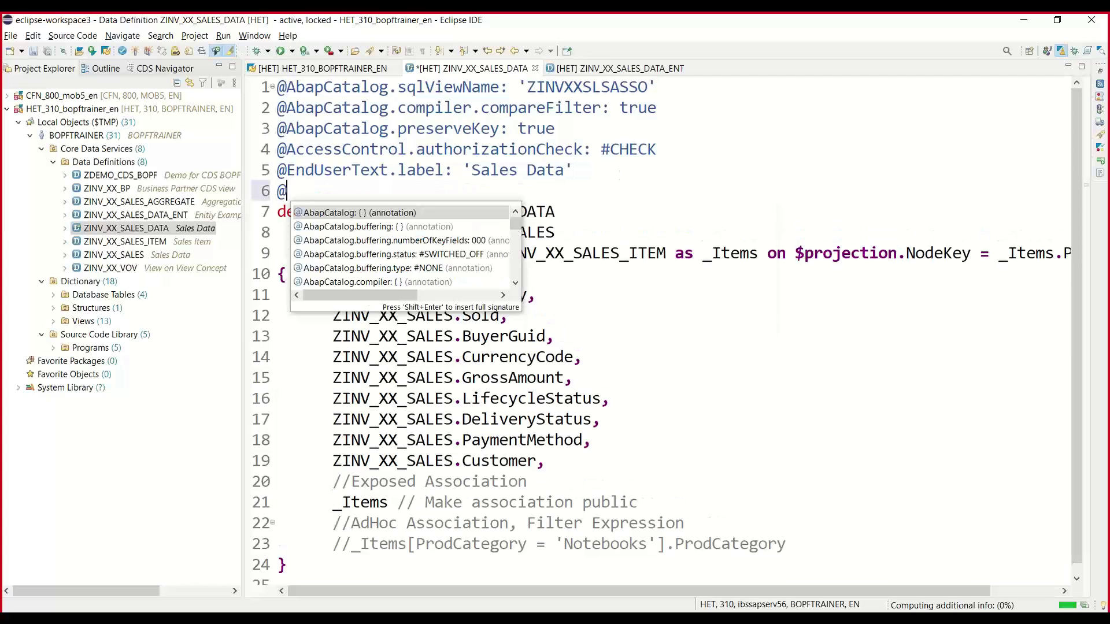
type("OData.pu")
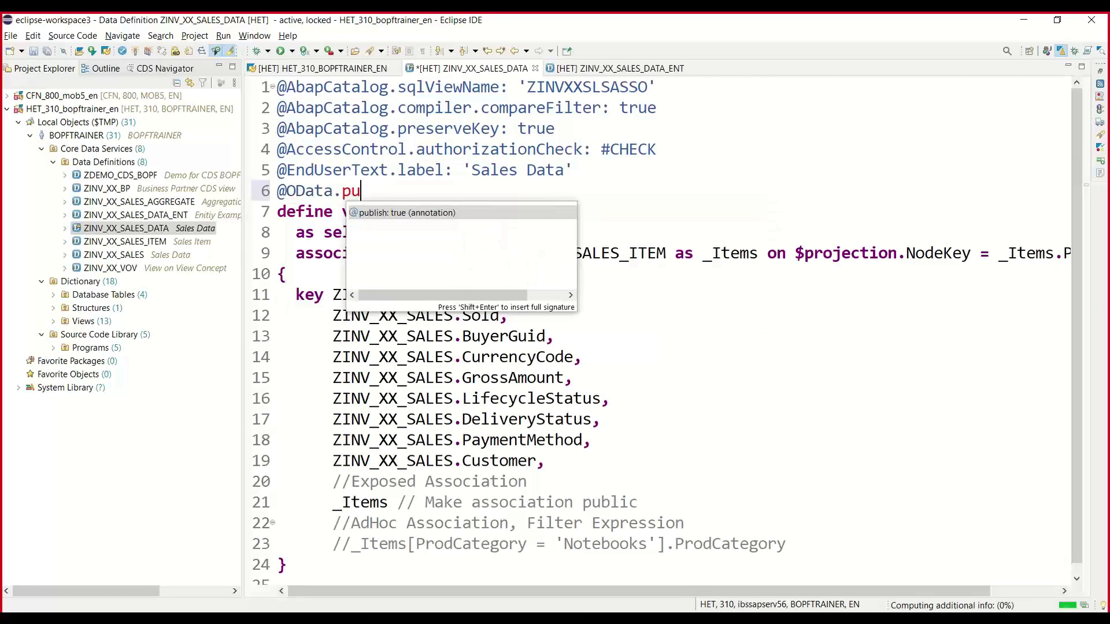
key("Return")
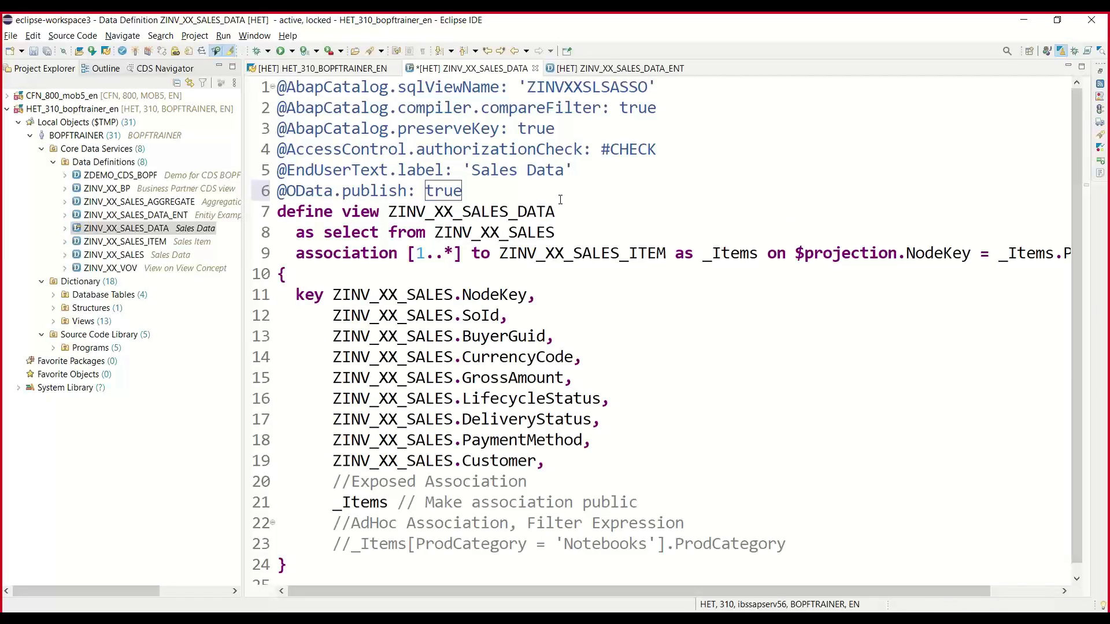
key("End")
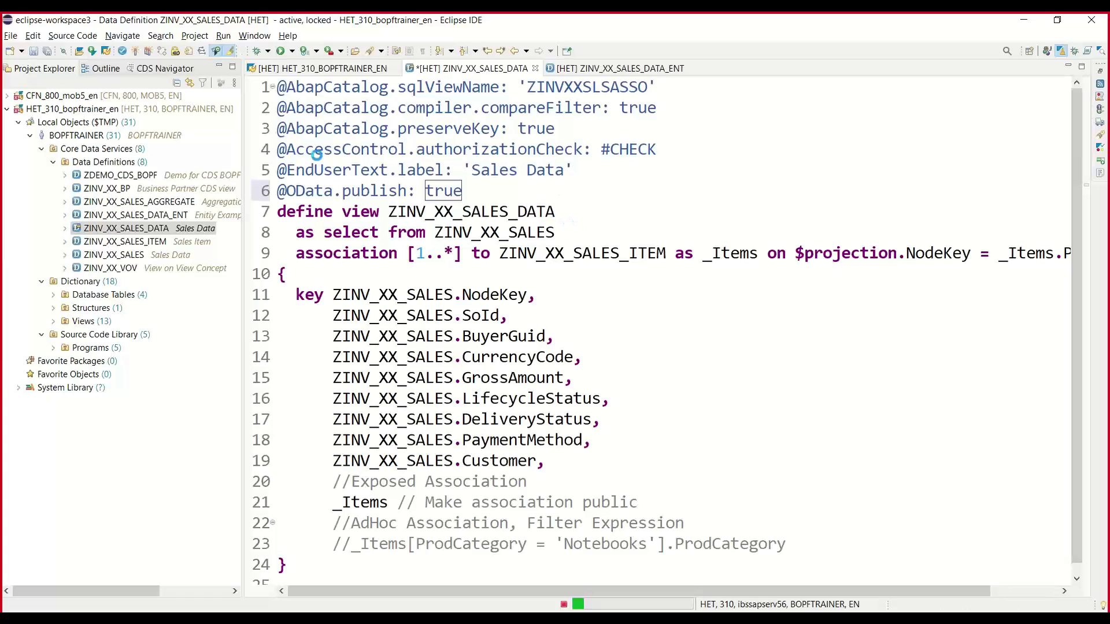
key("ctrl+s")
left_click(138, 52)
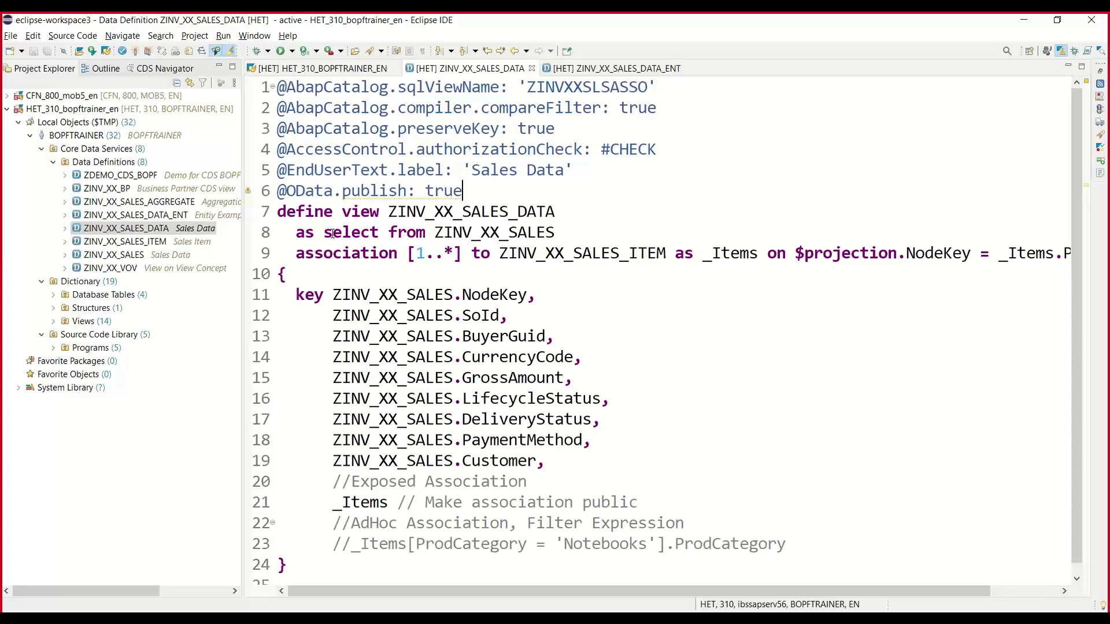
Step: Inspect the line 6 warning and mark the generated service name ZINV_XX_SALES_DATA_CDS
mouse_move(248, 195)
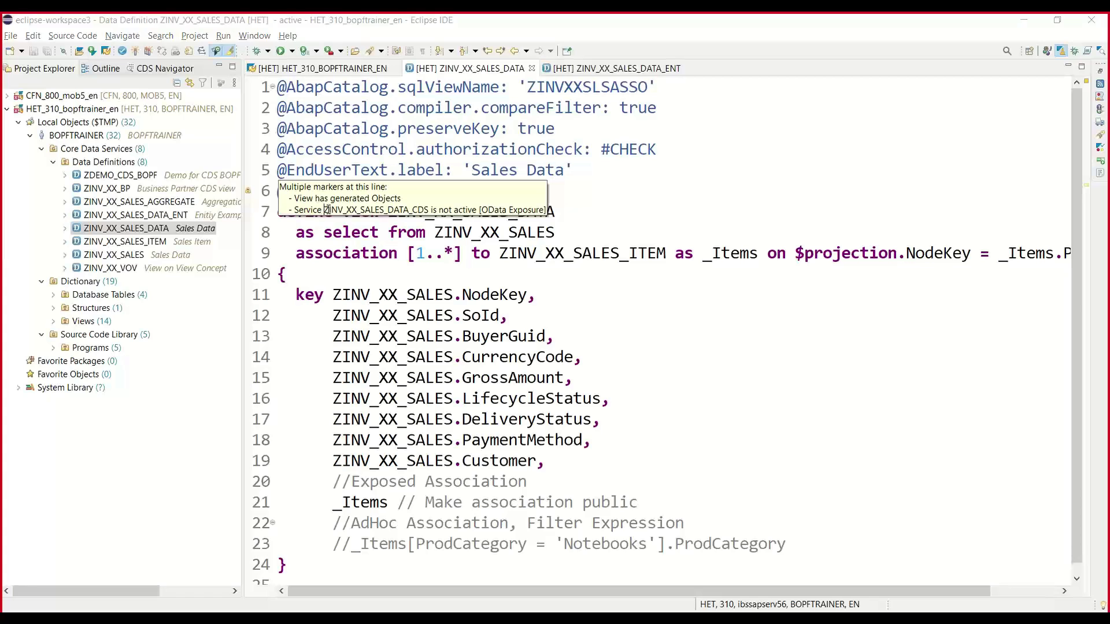
mouse_move(325, 210)
left_mouse_down()
mouse_move(423, 210)
mouse_move(324, 213)
left_mouse_up()
key("ctrl+c")
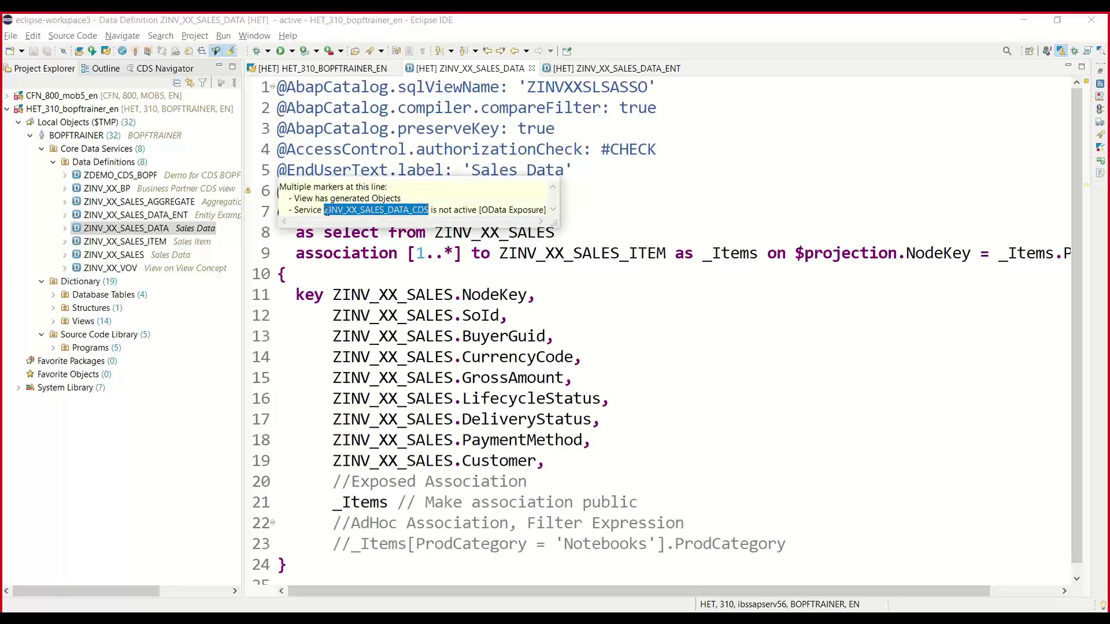
left_click(394, 209)
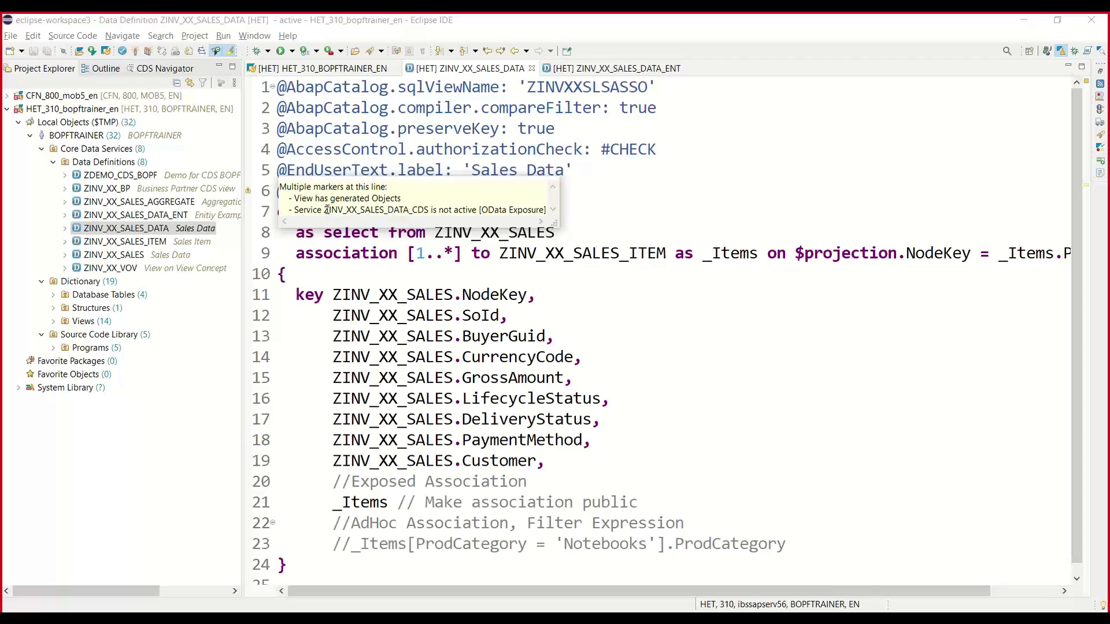
left_click_drag(326, 209, 409, 211)
Step: In /IWFND/MAINT_SERVICE, search Add Service for external service name ZINV_XX_SALES_DATA_CDS
left_click(411, 256)
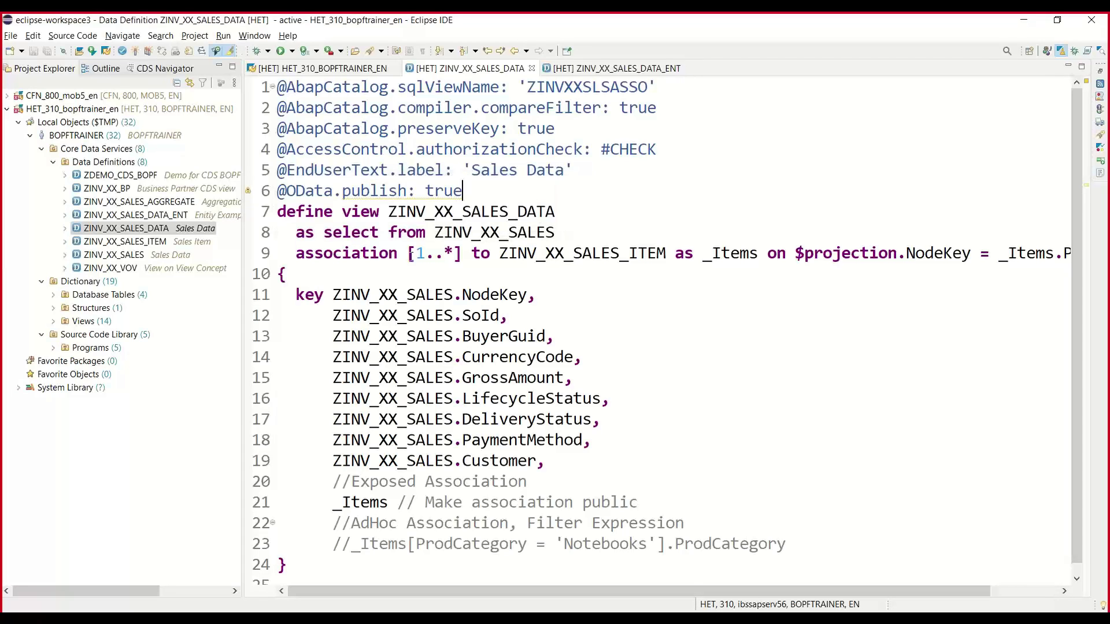
left_click(336, 68)
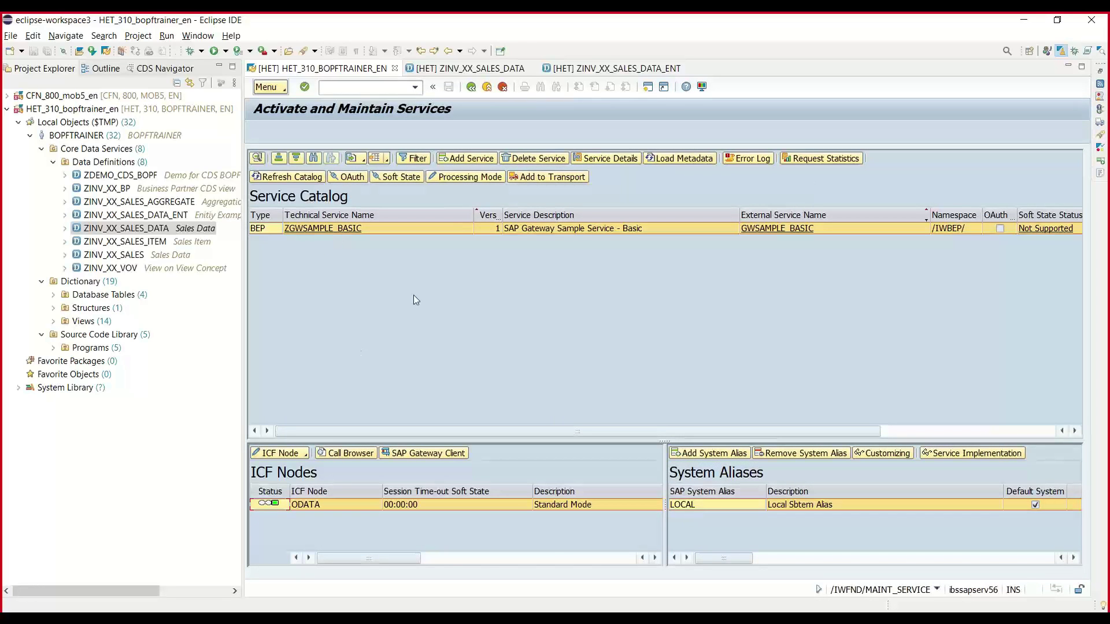
left_click(472, 158)
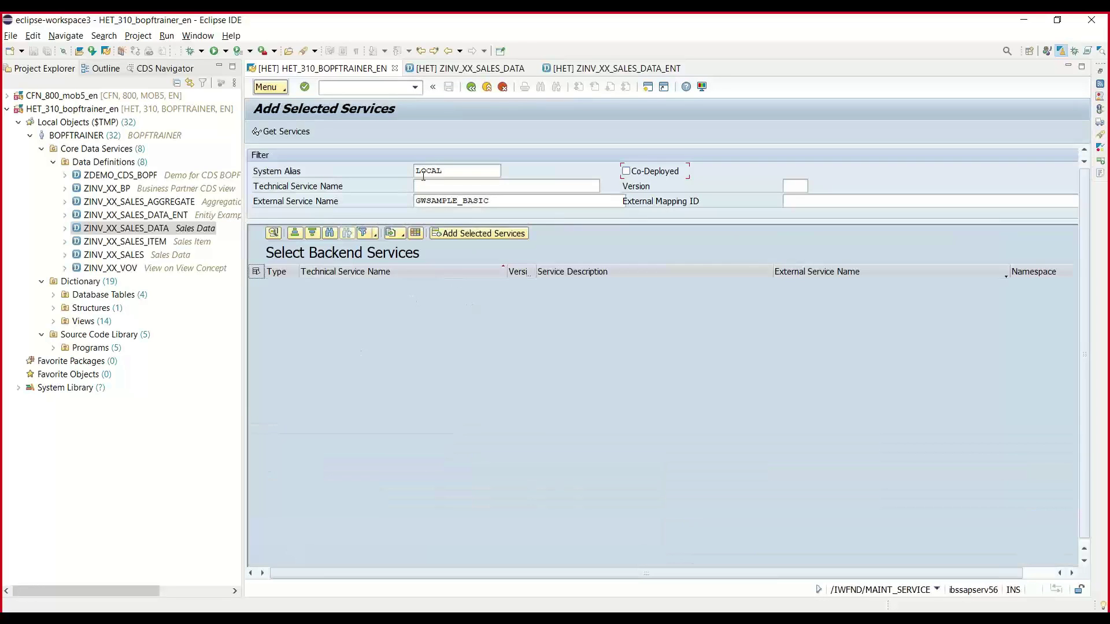
double_click(497, 205)
key("ctrl+v")
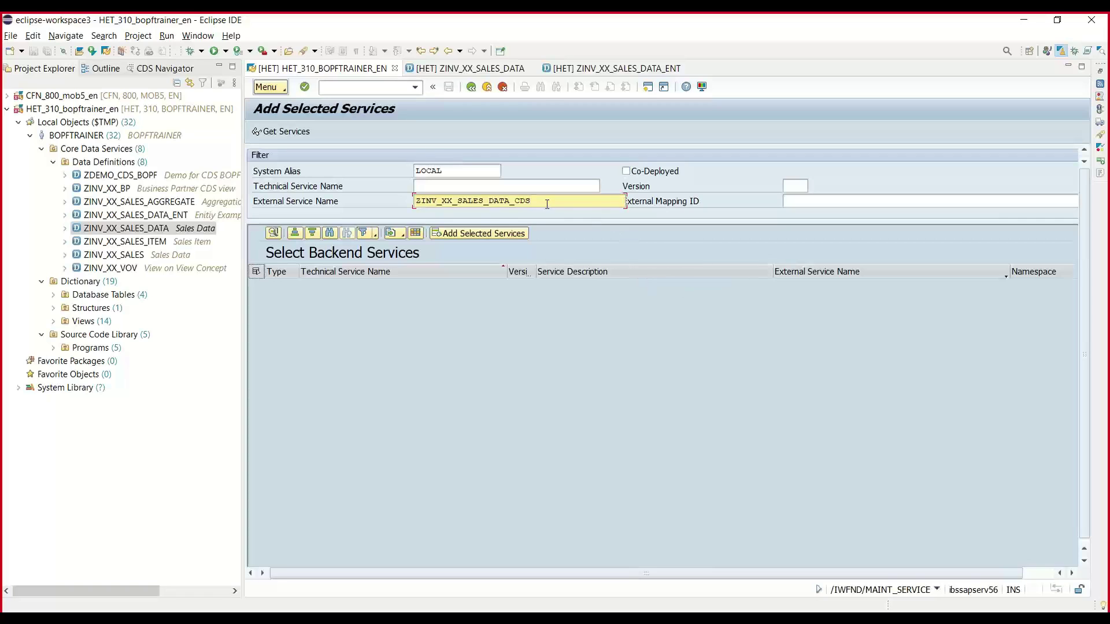
left_click_drag(547, 204, 403, 210)
left_click(567, 199)
key("Return")
Step: Add the ZINV_XX_SALES_DATA_CDS backend service to the catalog as a local object
left_click(256, 285)
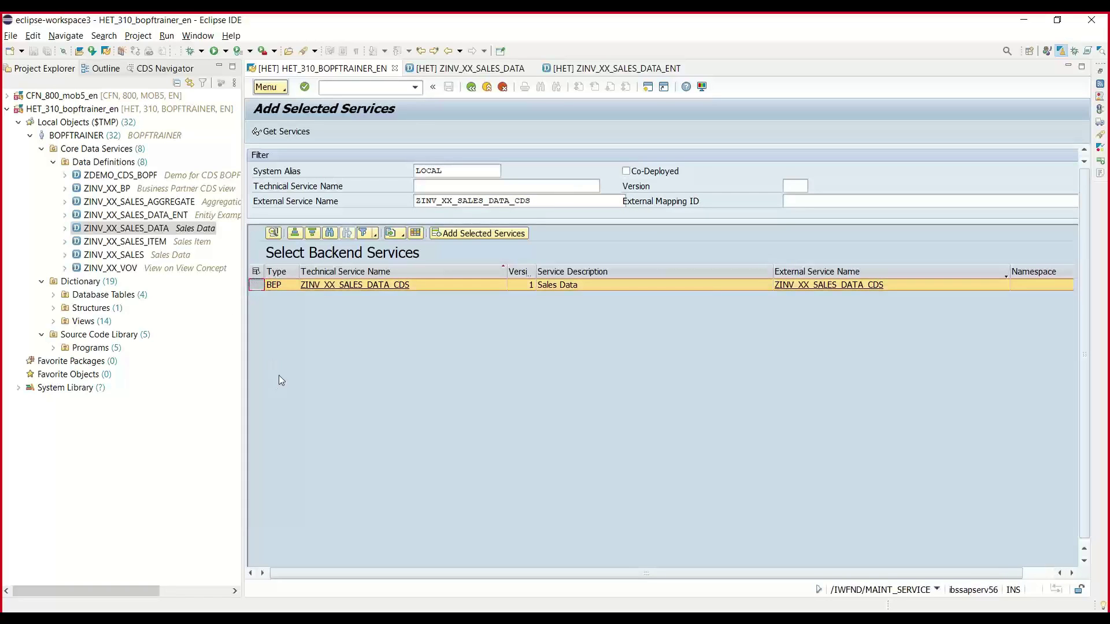
left_click(488, 234)
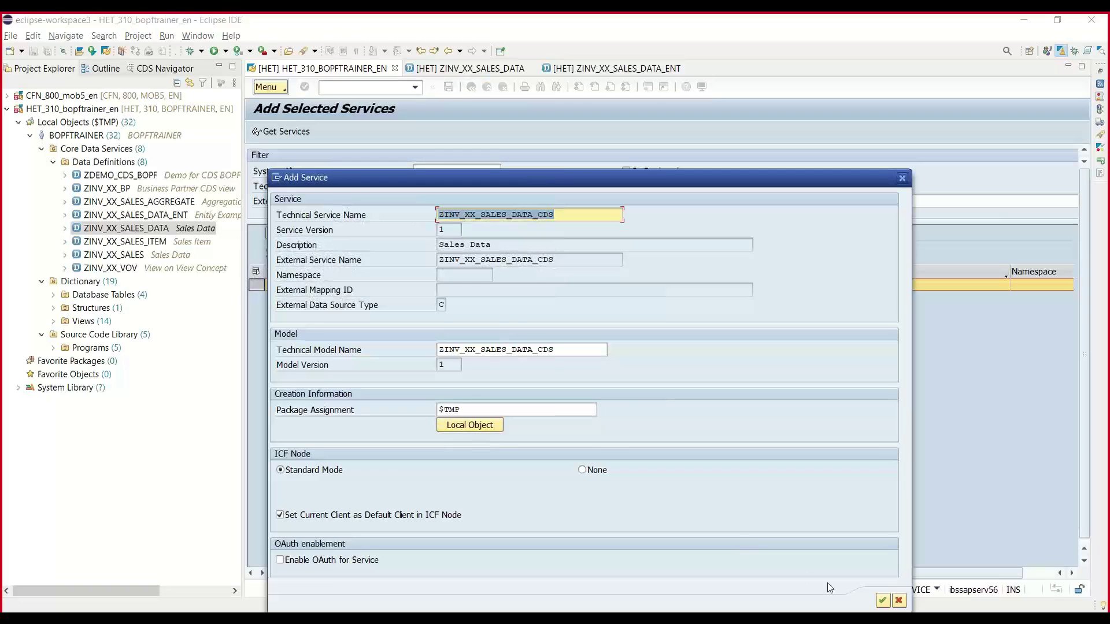
left_click(882, 601)
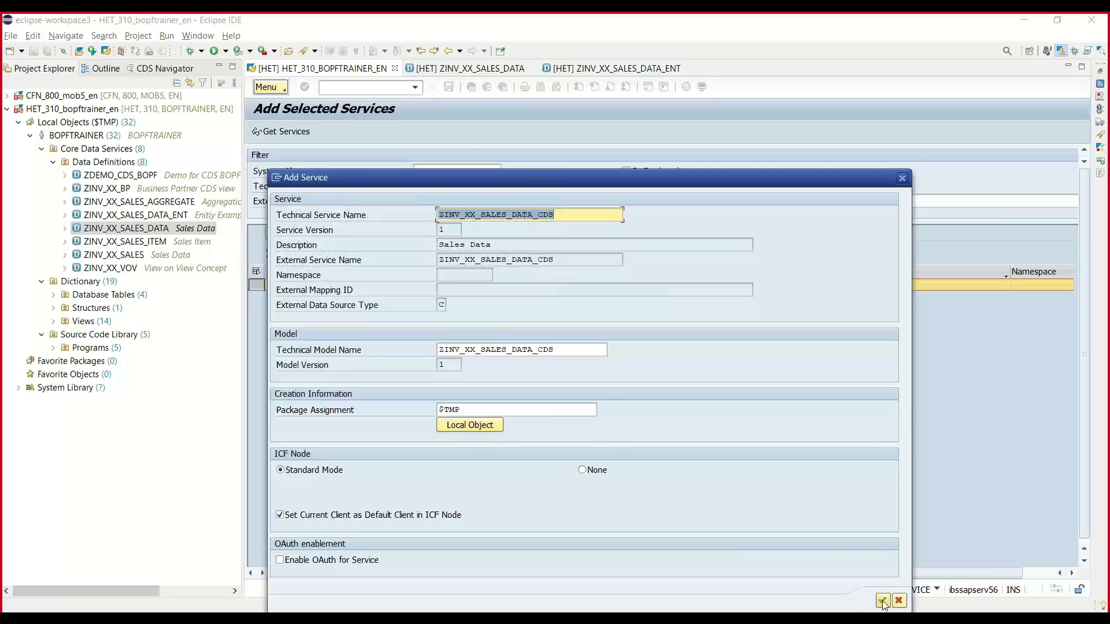
left_click(592, 444)
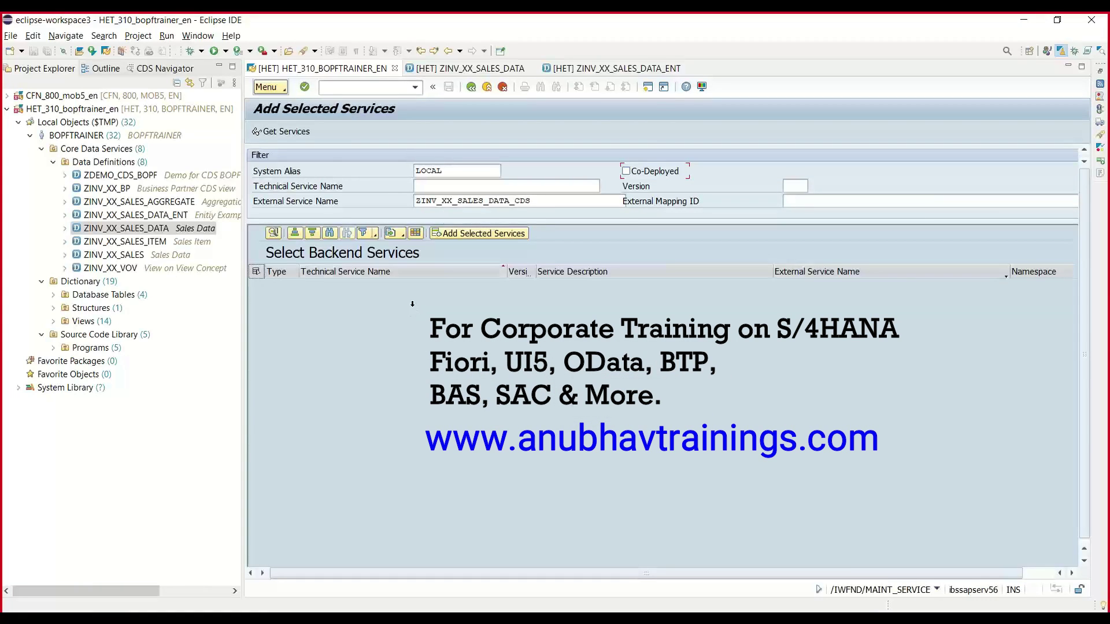
Step: Return to the ZINV_XX_SALES_DATA source and select OData Exposure in its Outline secondary objects
left_click(476, 69)
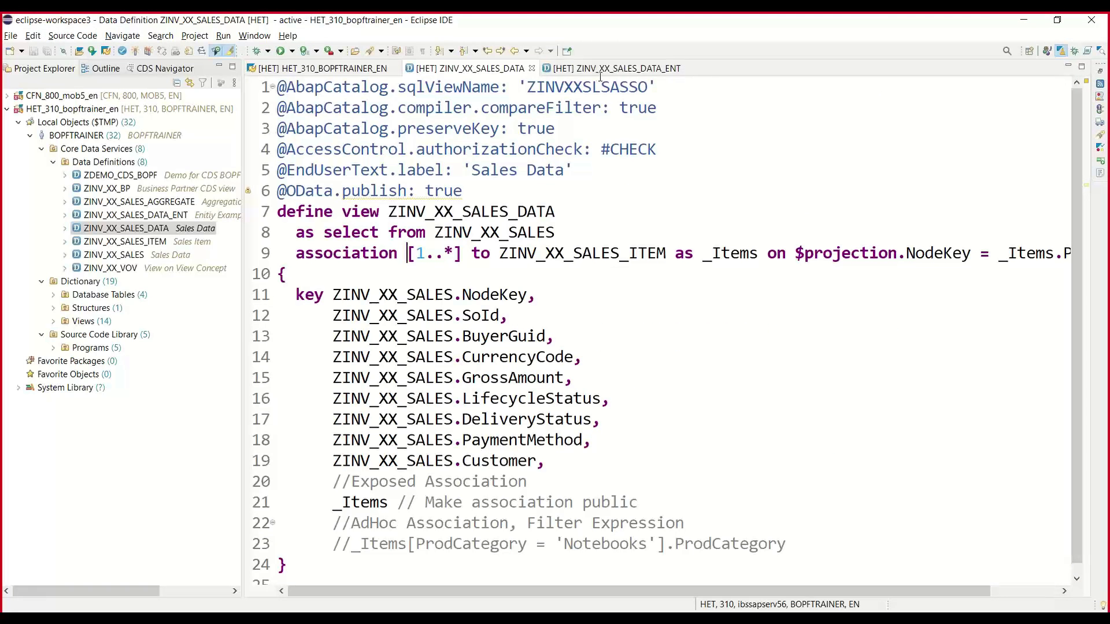
left_click(324, 69)
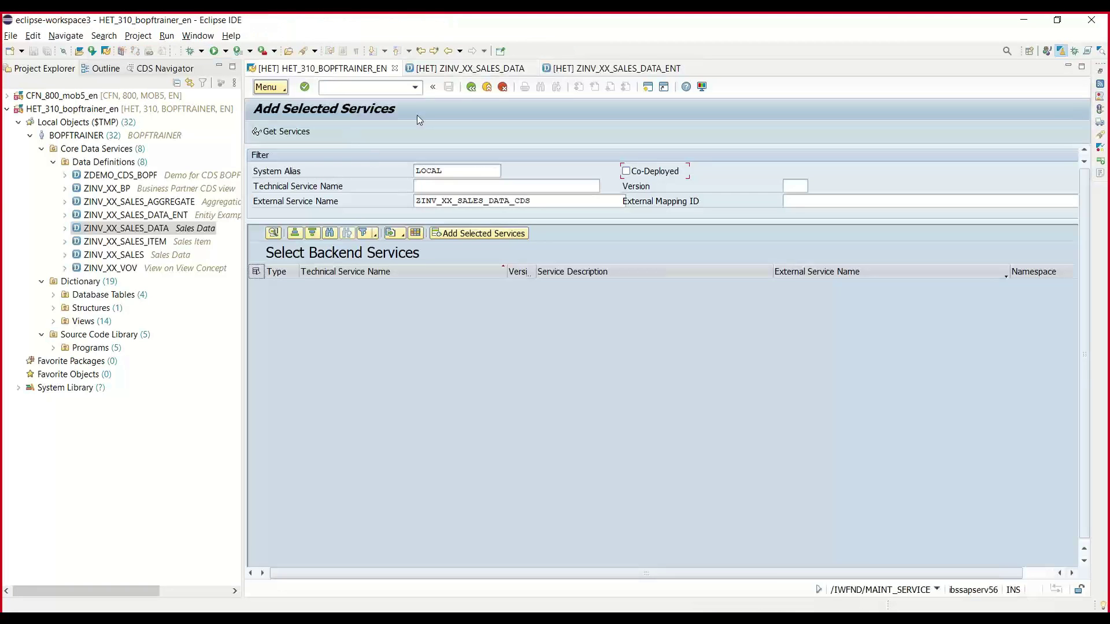
left_click(471, 70)
left_click(417, 255)
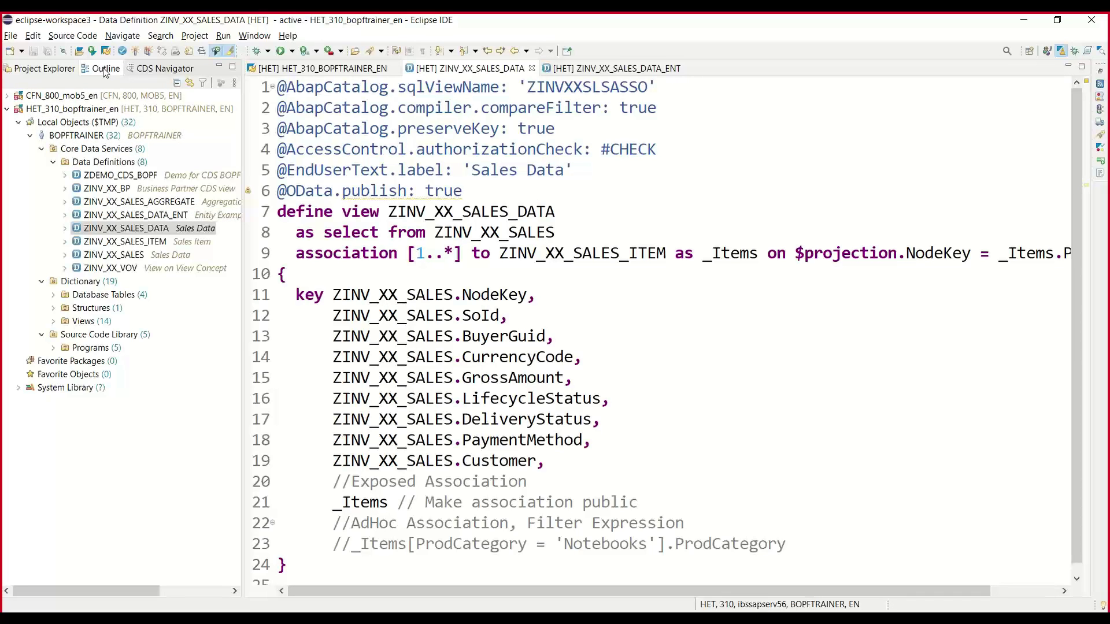
left_click(106, 70)
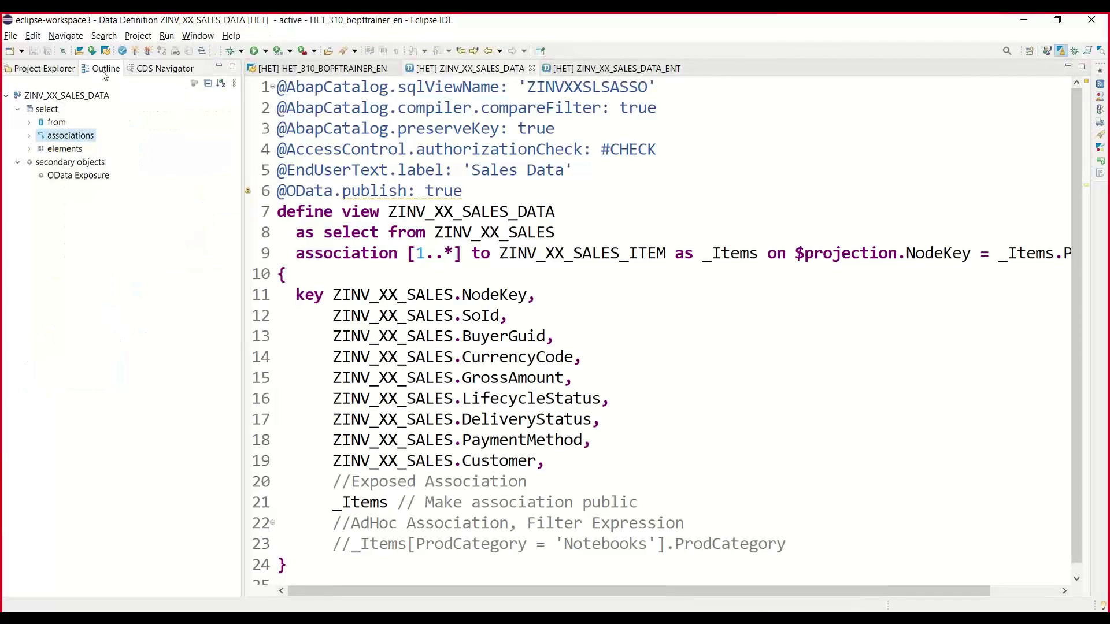
left_click(84, 181)
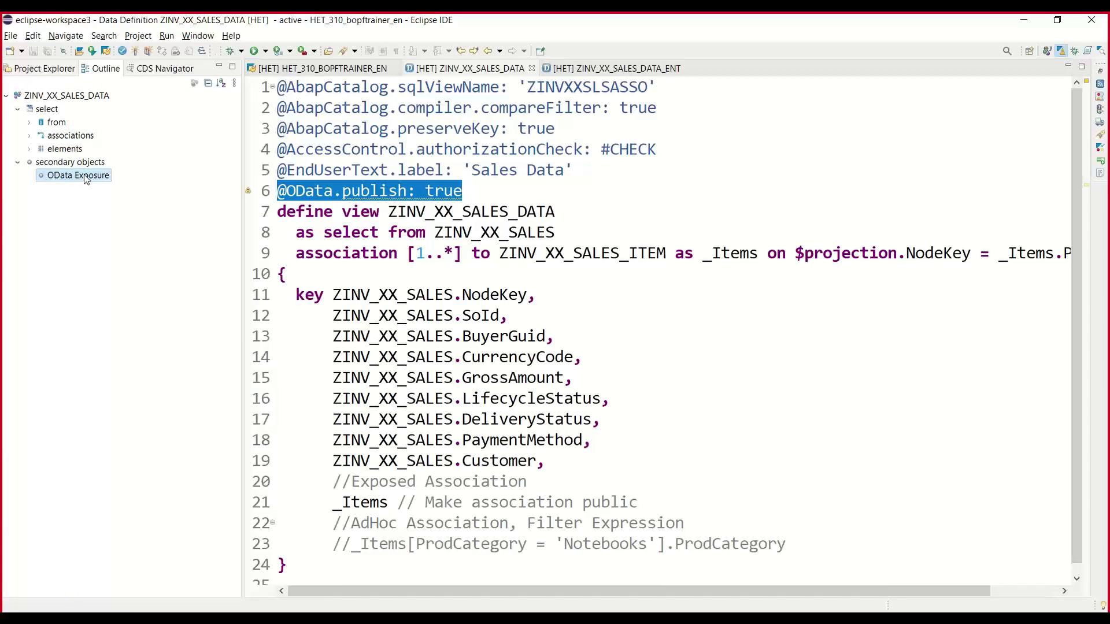
Step: Open the OData service in the browser and copy server IP 172.31.13.133 from the GWSAMPLE_BASIC tab
right_click(85, 181)
left_click(116, 185)
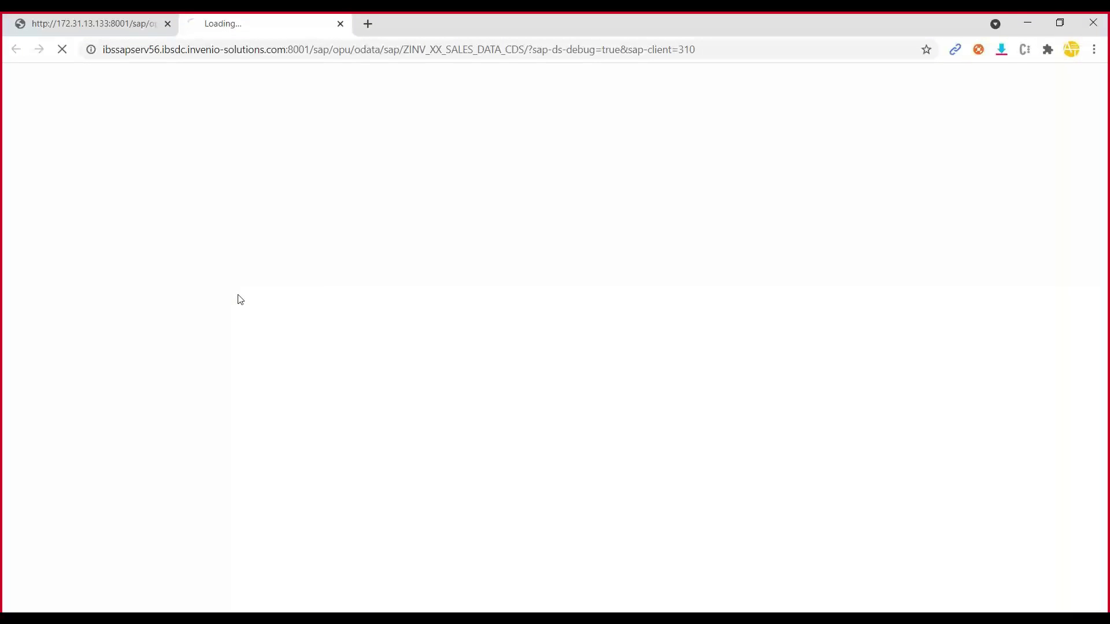
left_click(135, 22)
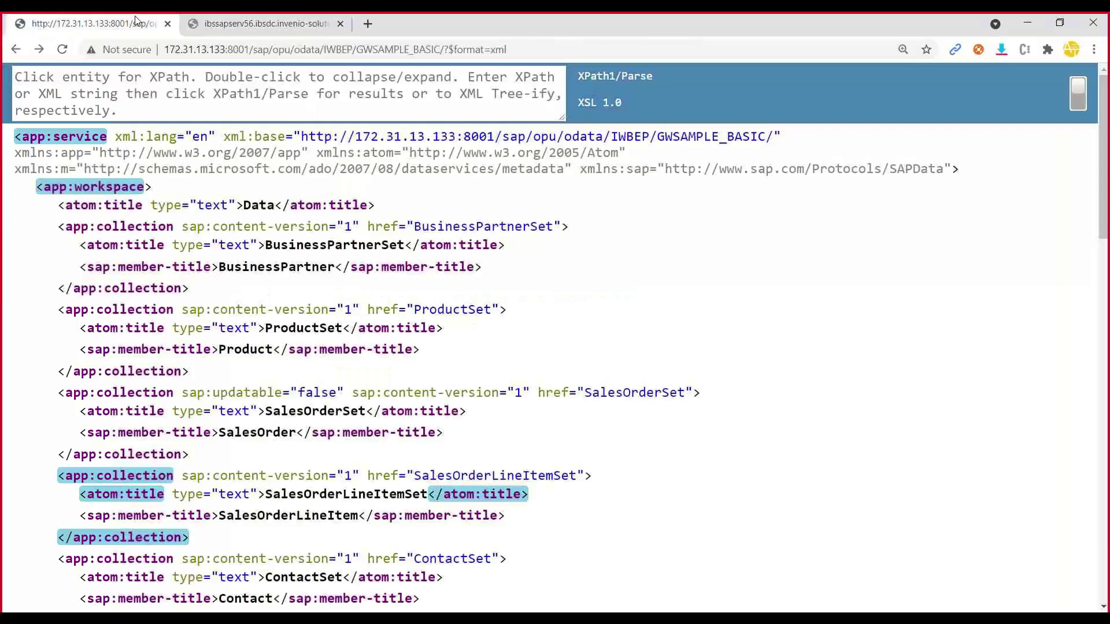
left_click(237, 49)
left_click_drag(227, 50, 128, 53)
Step: Replace the unreachable host name with the IP, remove the stray slash, and load the service
left_click(243, 25)
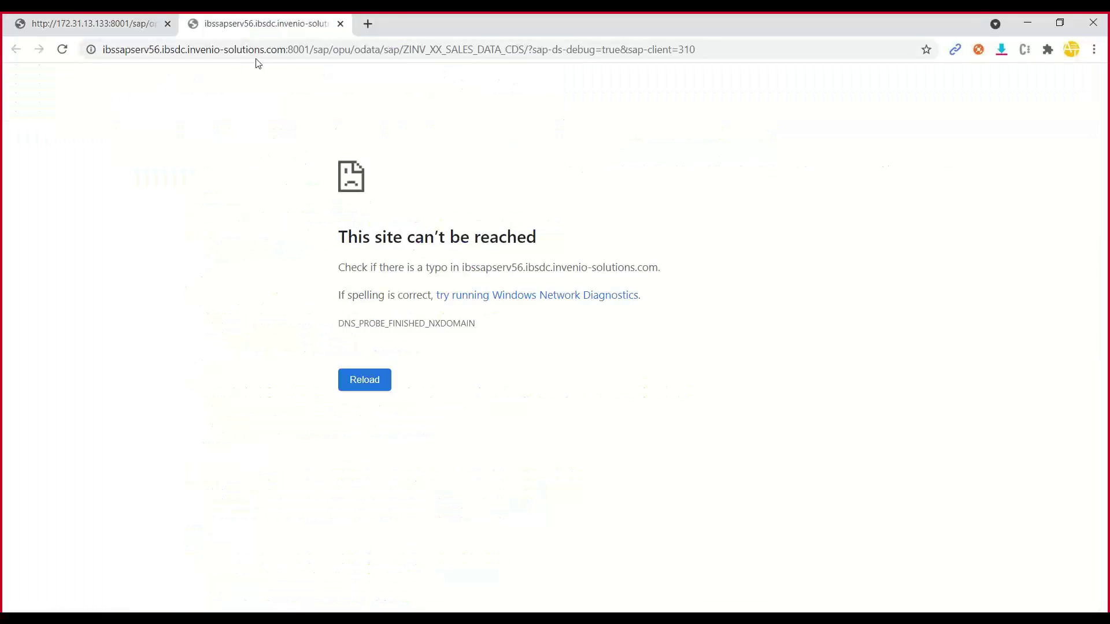
left_click_drag(286, 50, 105, 49)
type("172.31.13.133/")
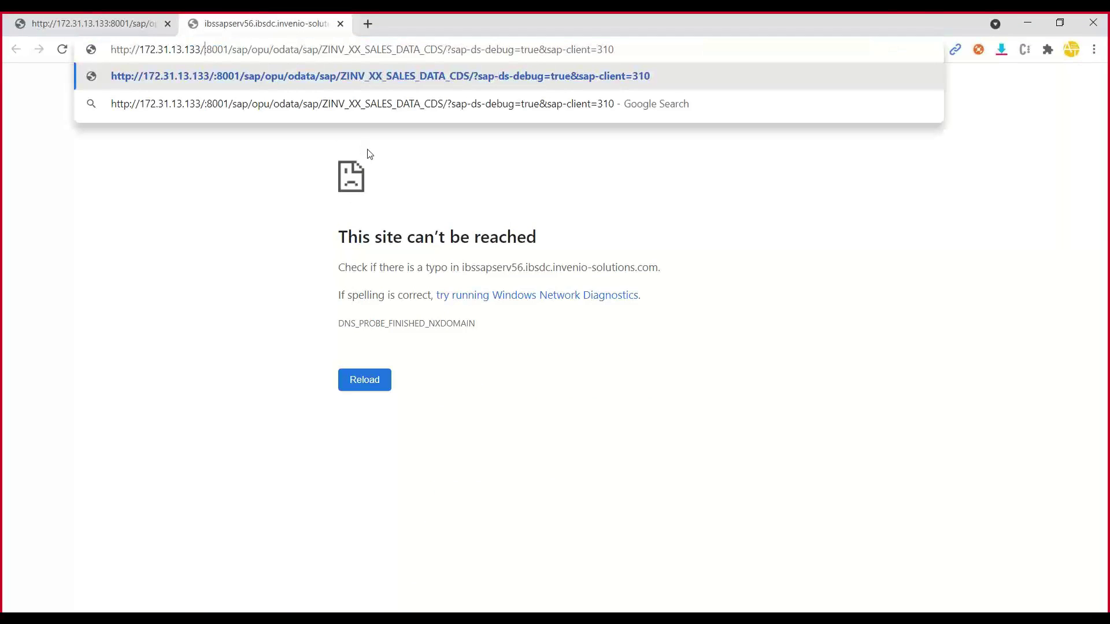
key("Return")
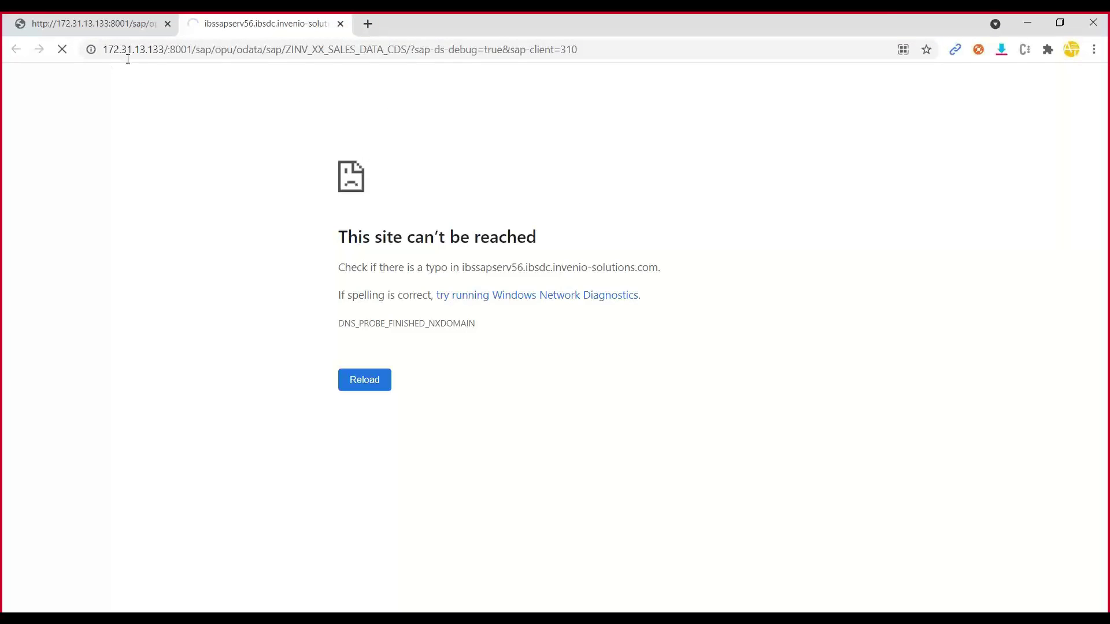
left_click_drag(166, 49, 578, 49)
left_click(167, 49)
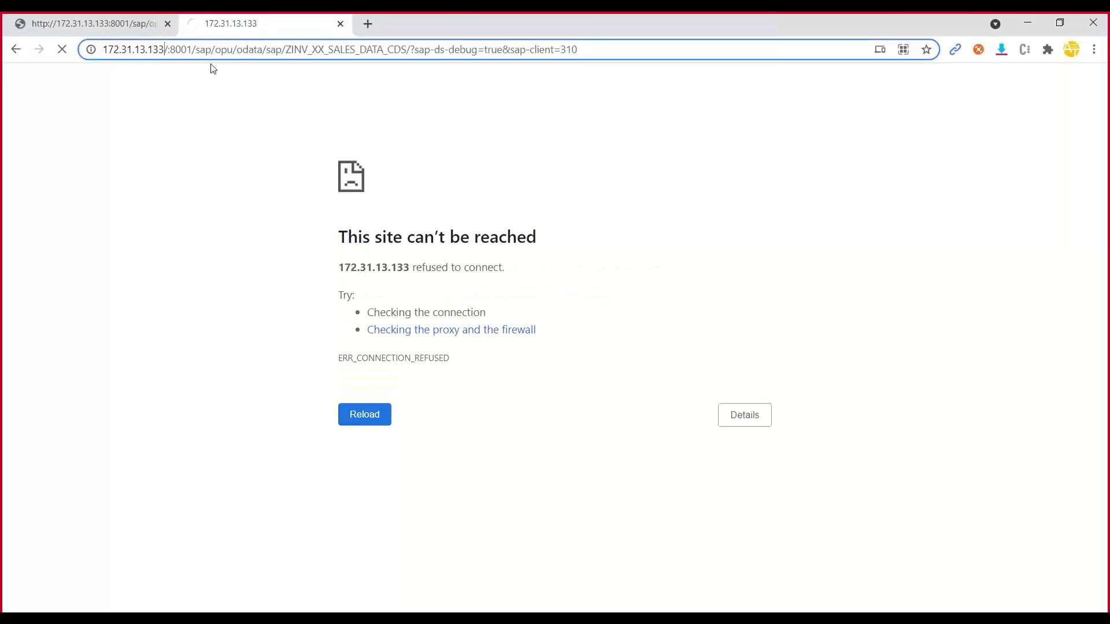
key("BackSpace")
key("Return")
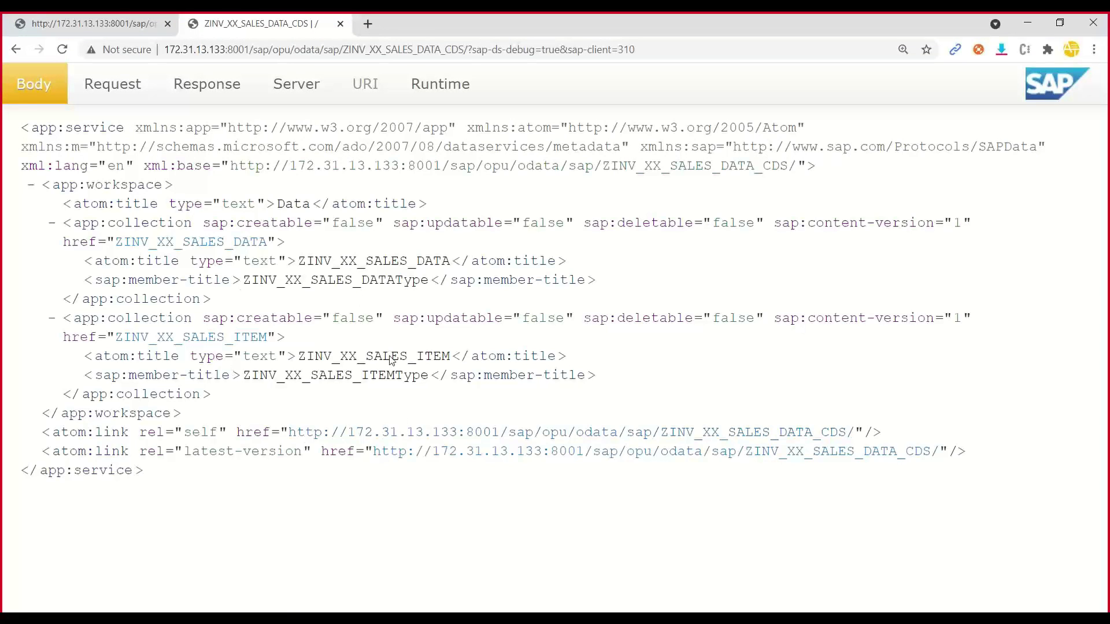
Step: Highlight the ZINV_XX_SALES_DATA and ZINV_XX_SALES_ITEM collections and copy ZINV_XX_SALES_DATA
left_click_drag(300, 262, 450, 261)
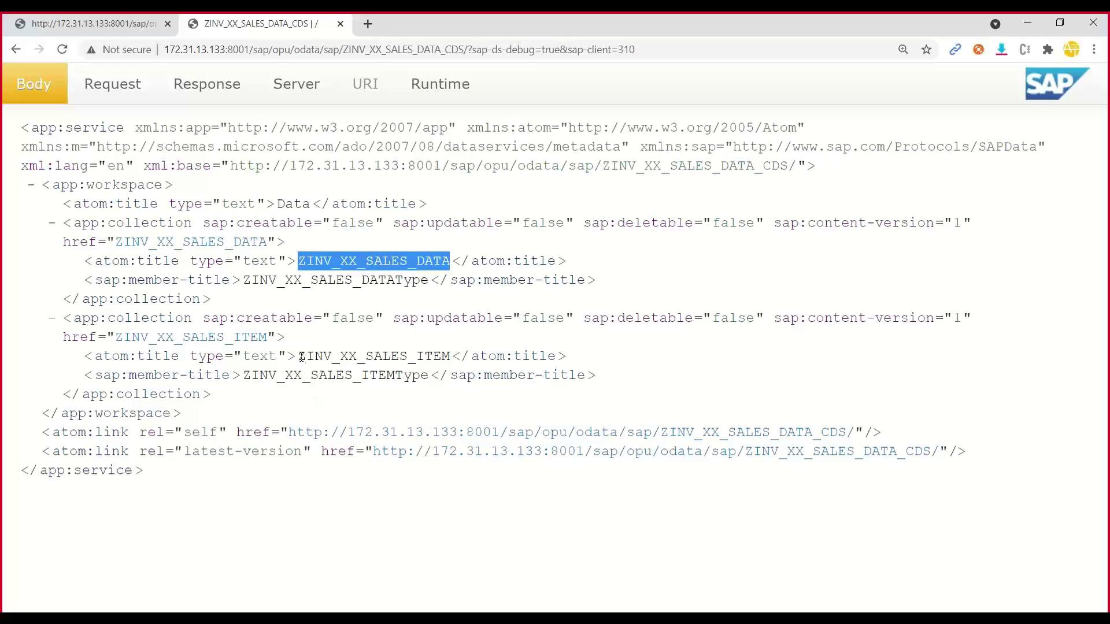
left_click_drag(300, 357, 450, 356)
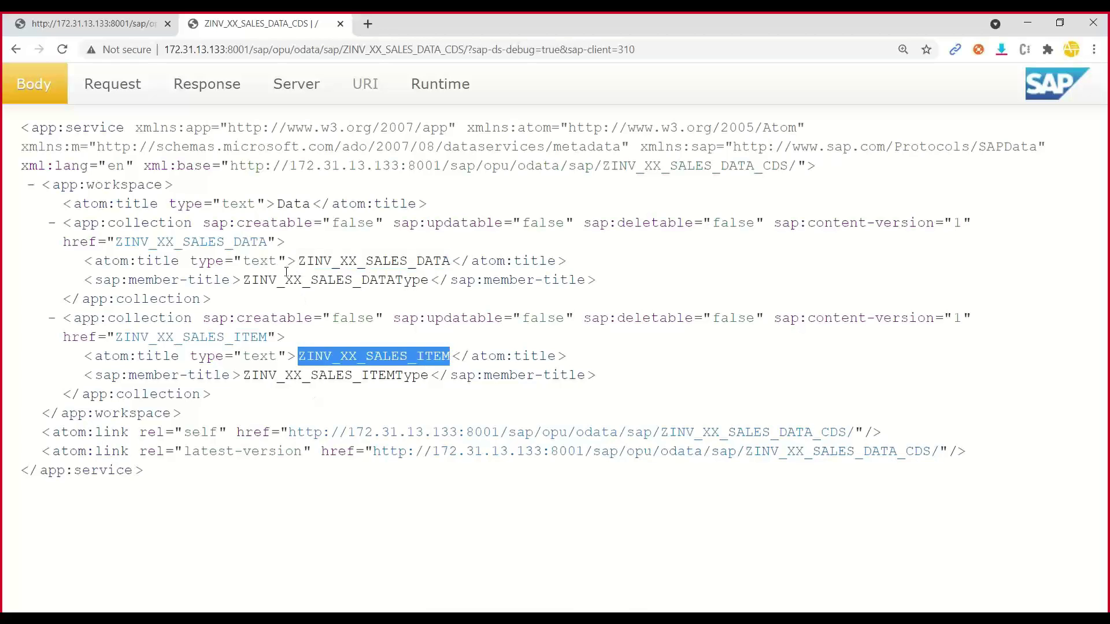
left_click(300, 261)
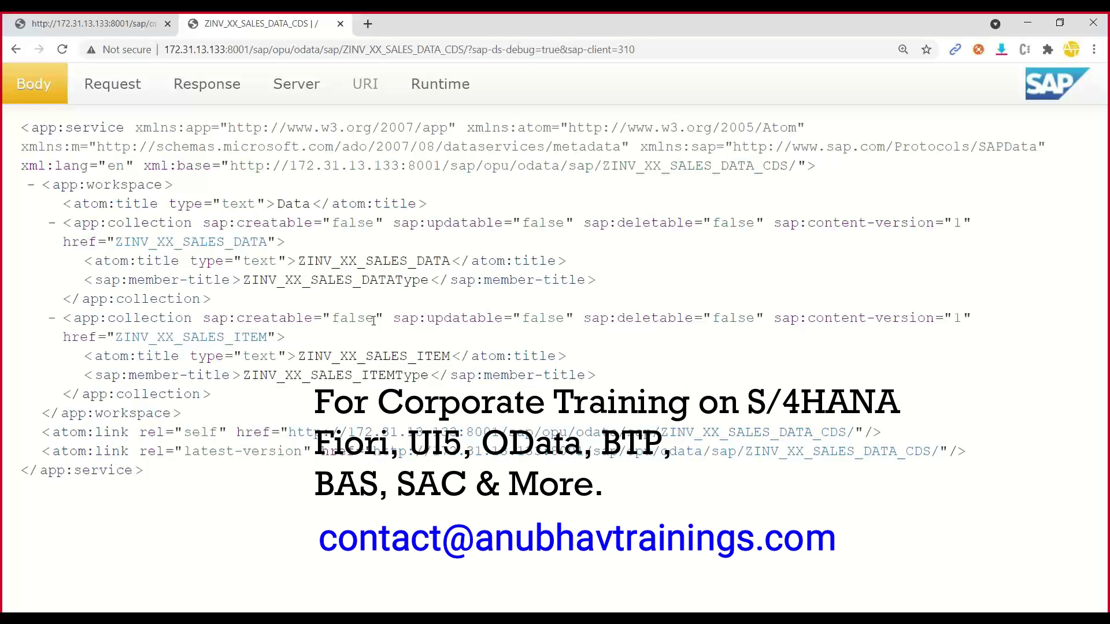
left_click_drag(301, 263, 450, 262)
key("ctrl+c")
Step: Replace the URL's debug parameters with /ZINV_XX_SALES_DATA and load the entity set
left_click_drag(465, 49, 697, 50)
type("/")
key("ctrl+v")
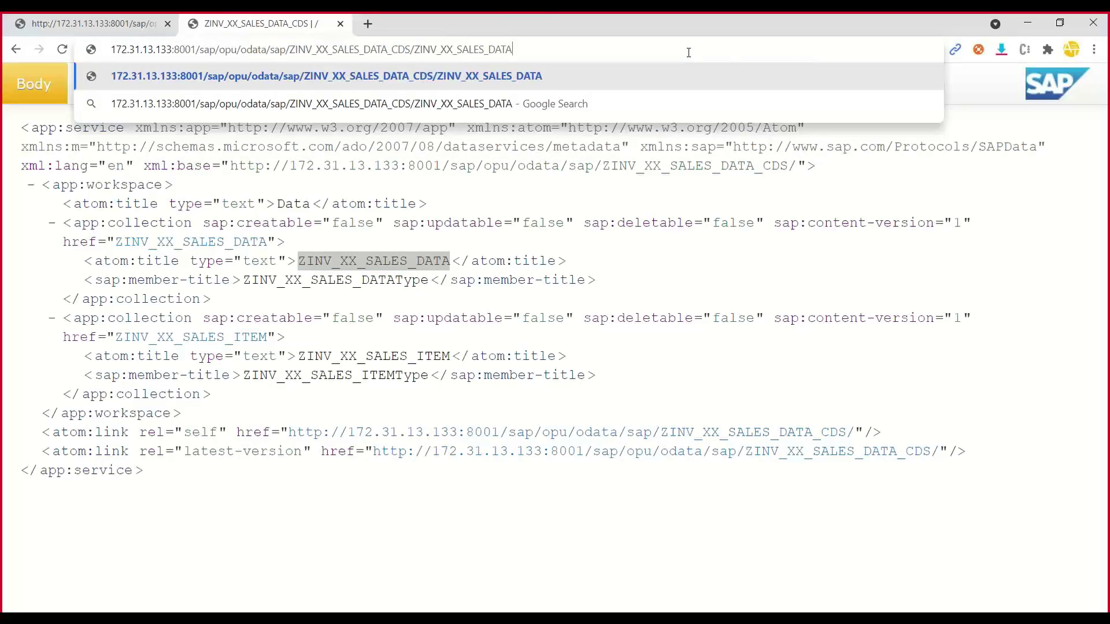
key("Return")
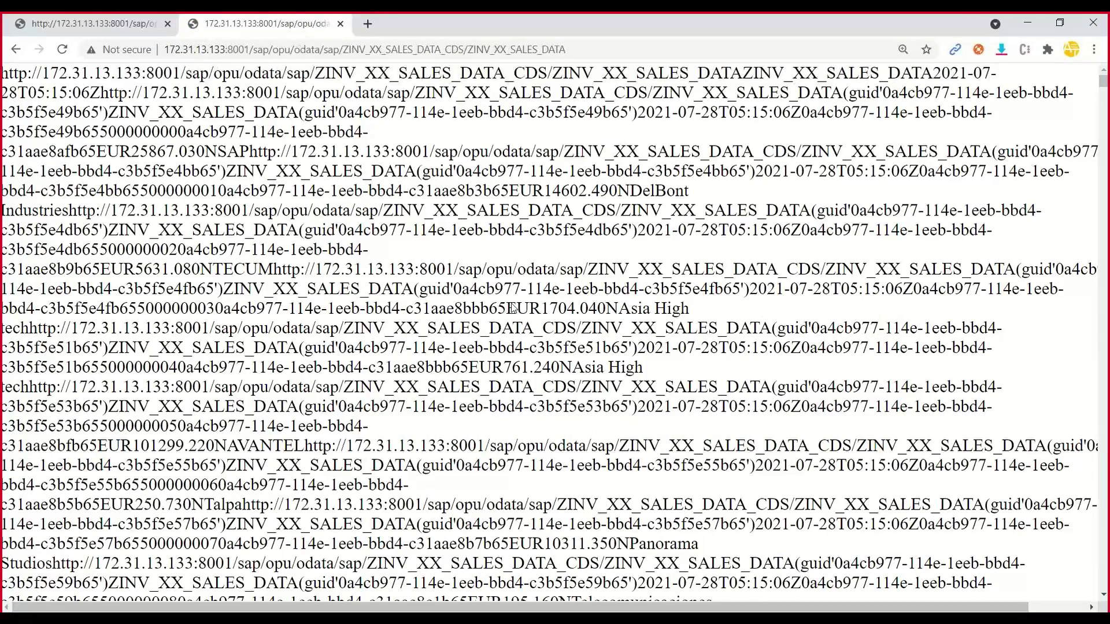
scroll(509, 307, "down", 10)
scroll(508, 307, "up", 8)
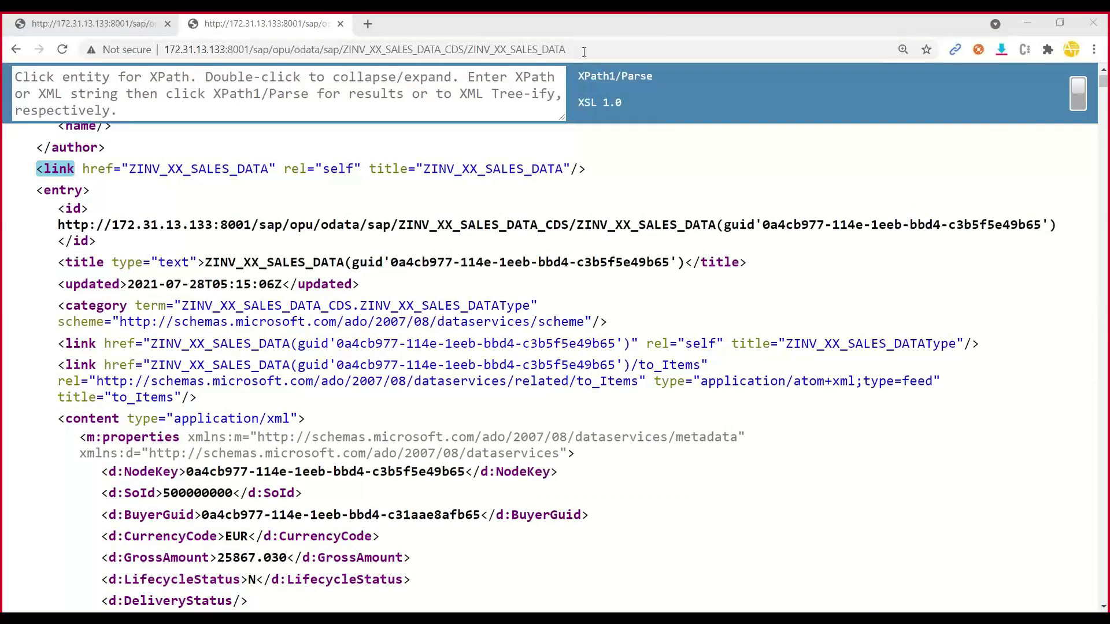
Step: Append ?$format=json to show the records as JSON and review the first record's fields
left_click(588, 49)
type("?$")
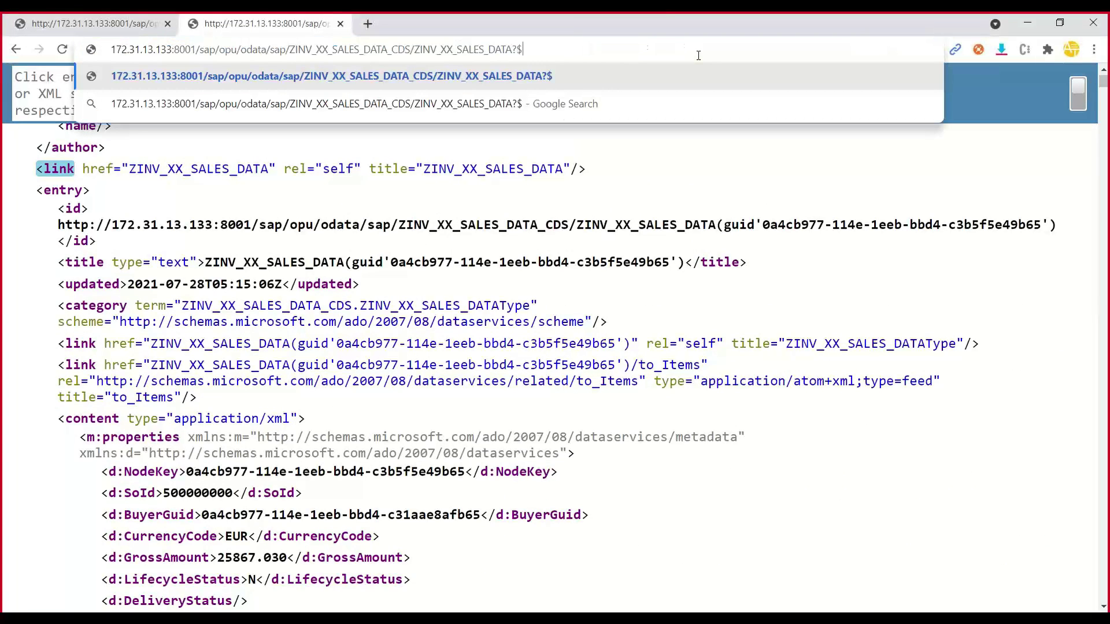
type("format=json")
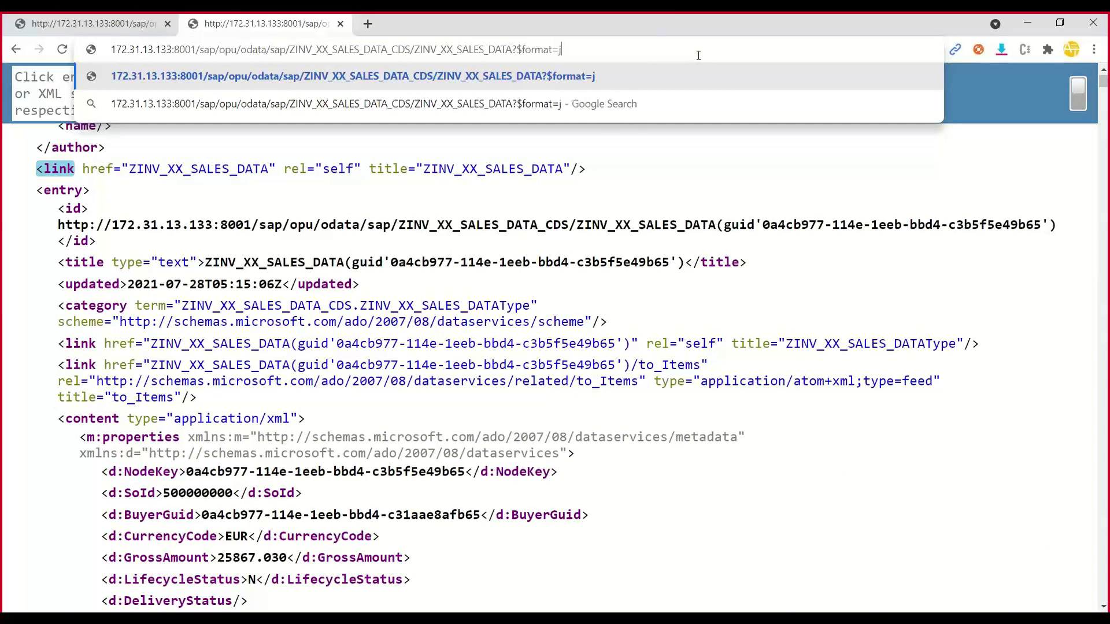
key("Return")
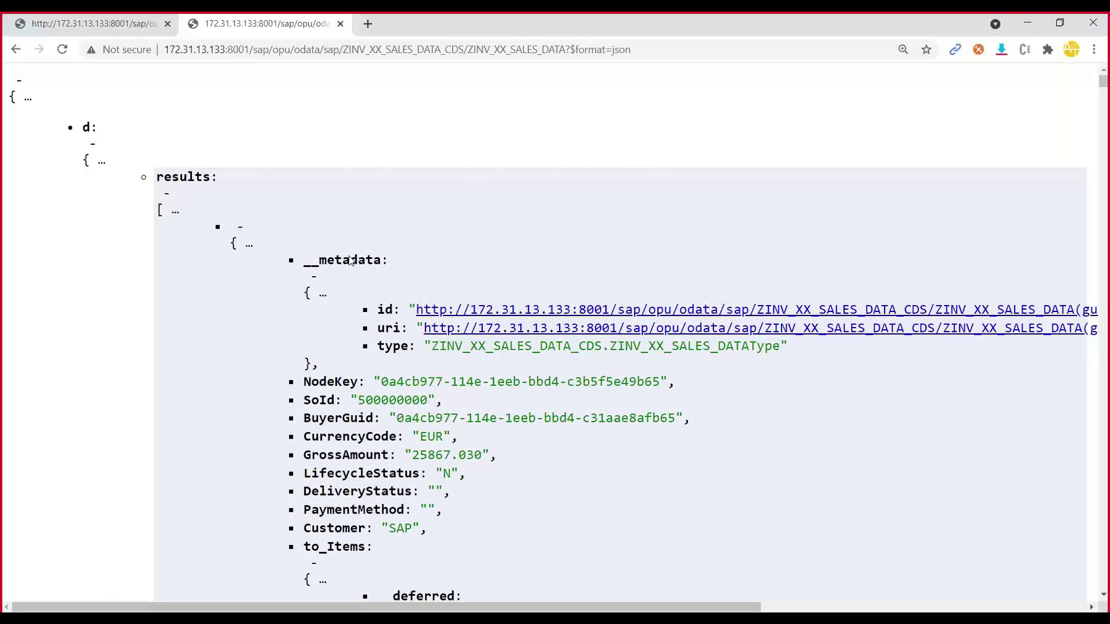
scroll(333, 239, "down", 4)
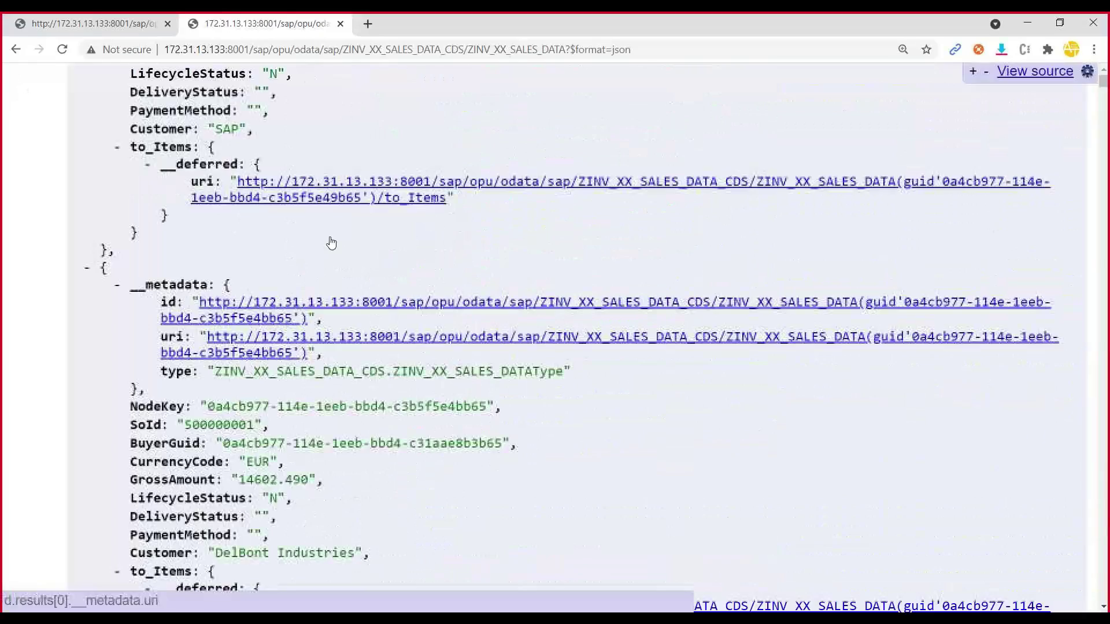
scroll(333, 240, "up", 5)
scroll(333, 239, "up", 1)
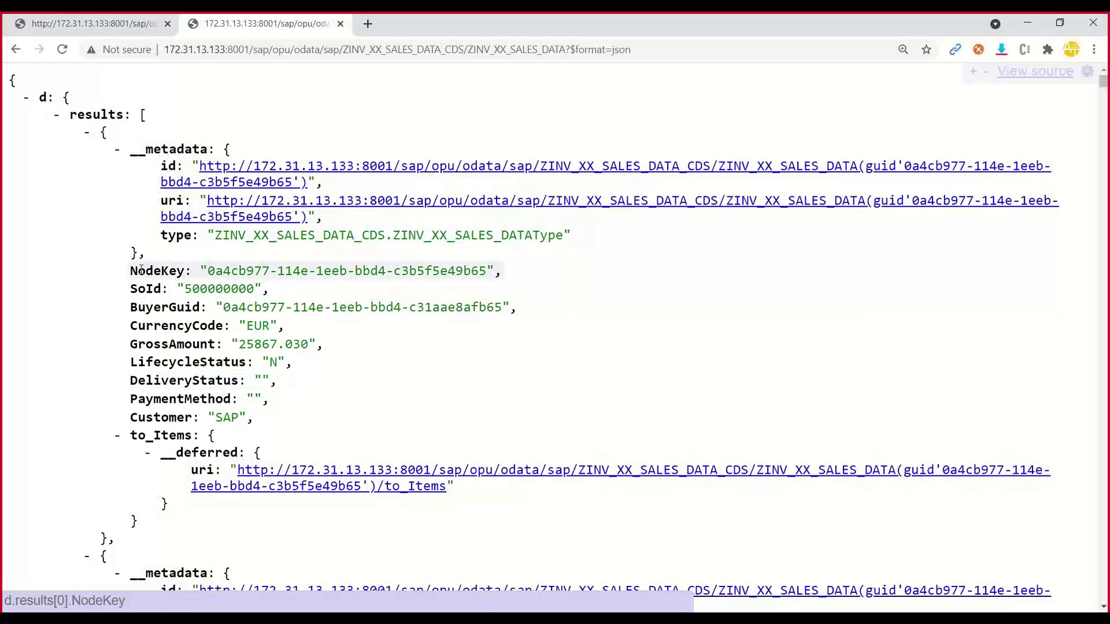
left_click_drag(129, 267, 264, 425)
left_click(285, 418)
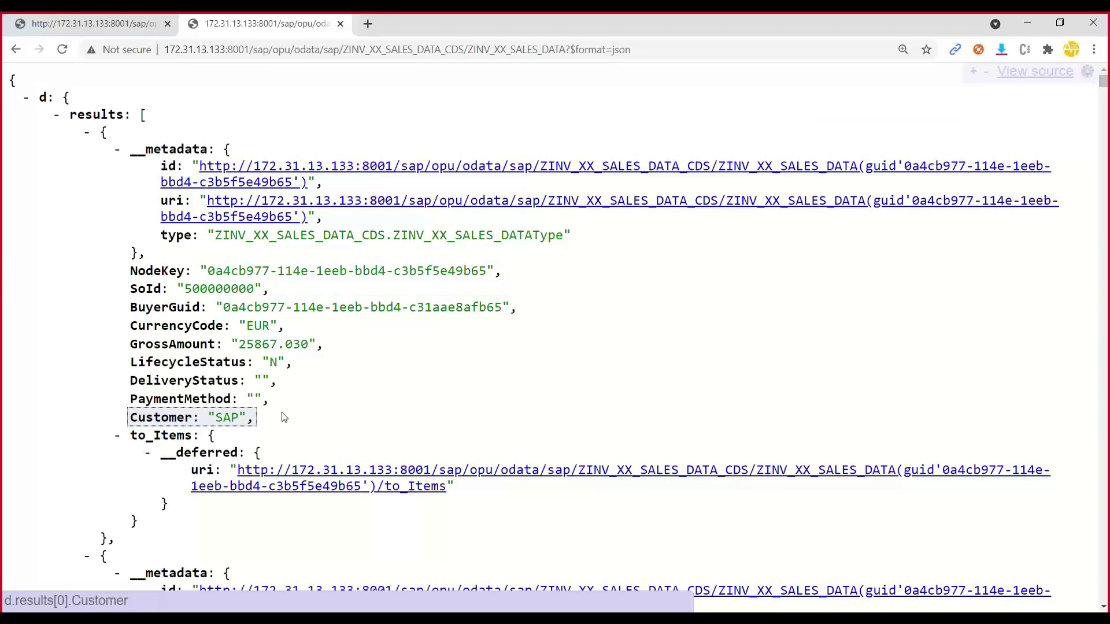
Step: Search 'json viewer pl' in a new tab, then glance back at the JSON record fields
left_click(367, 23)
type("json")
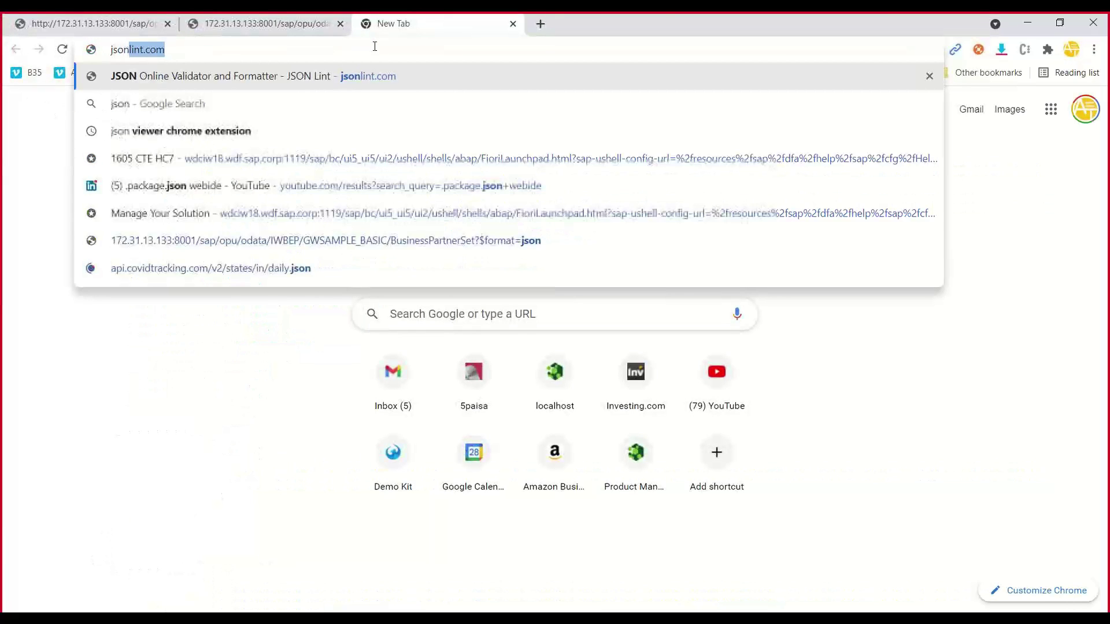
type(" viewer ")
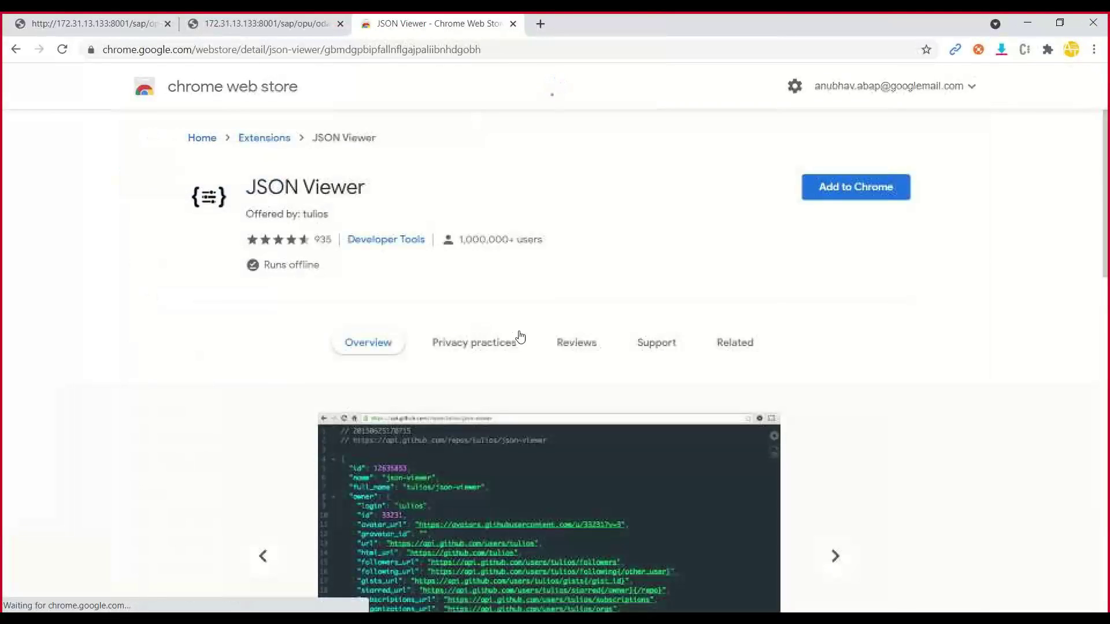
scroll(509, 334, "down", 1)
scroll(507, 333, "down", 8)
scroll(486, 323, "up", 10)
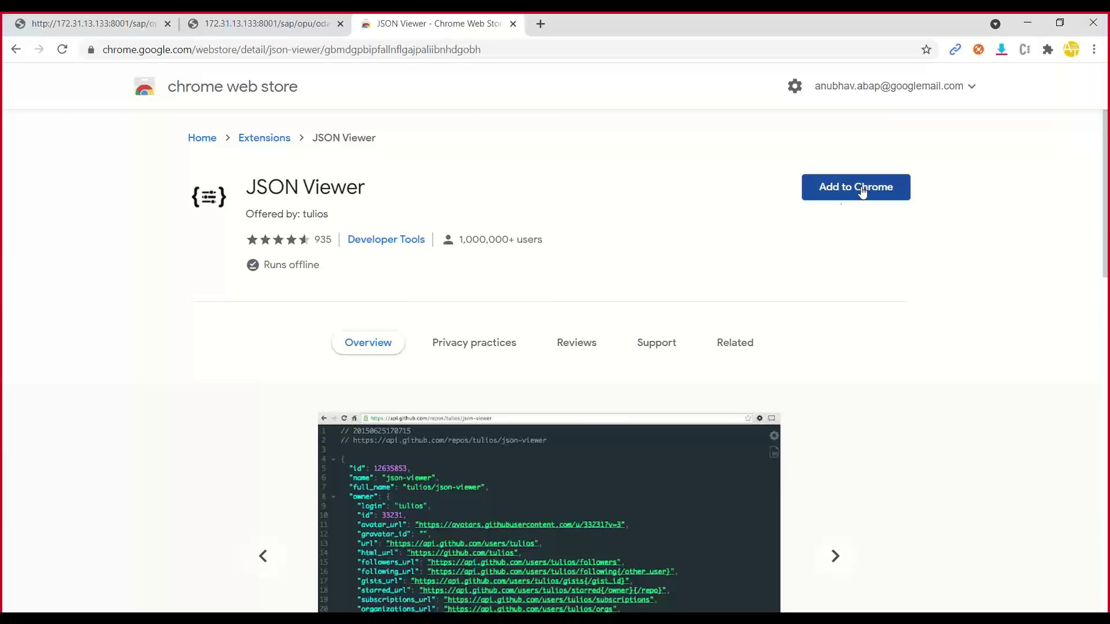
left_click(283, 24)
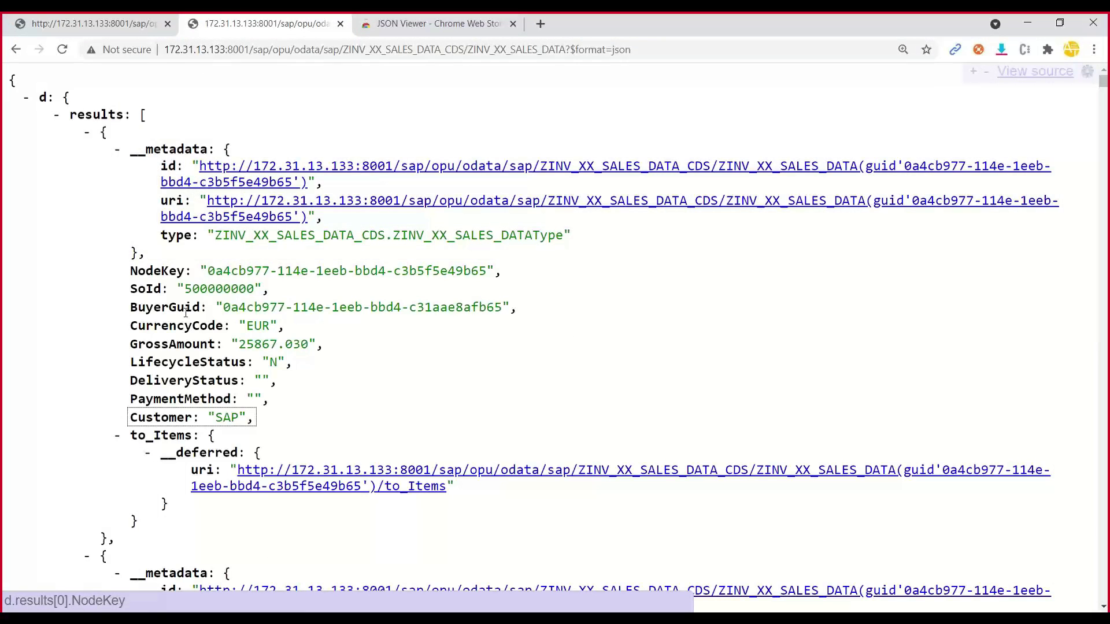
left_click_drag(131, 271, 233, 399)
left_click(194, 417)
Step: Open the JSONView extension's Web Store page, then return to the JSON sales data
key("ctrl+Tab")
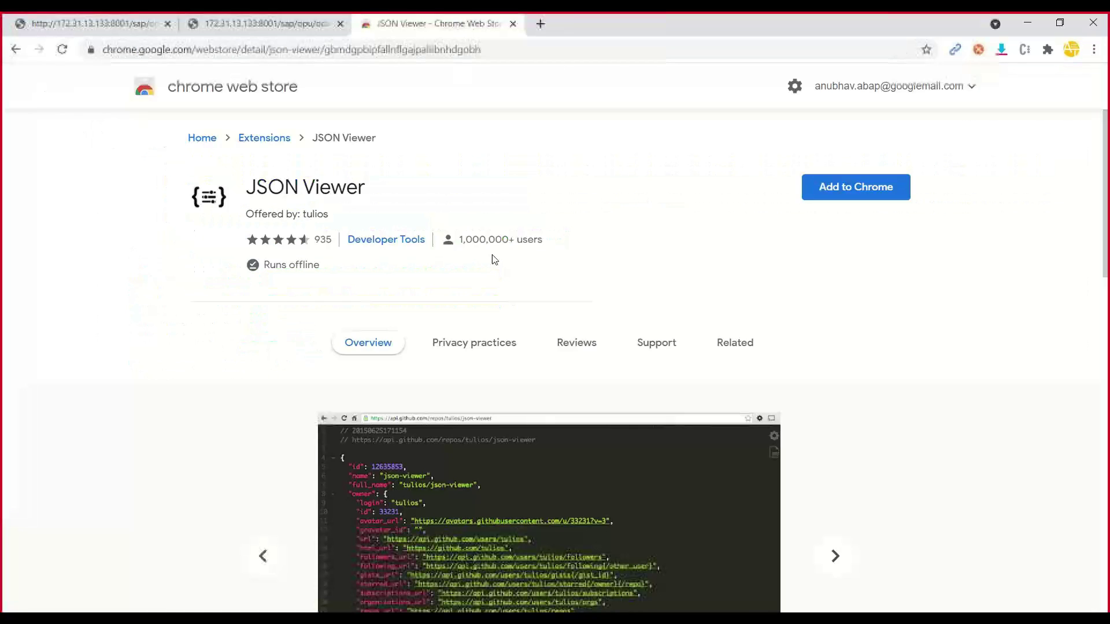
scroll(508, 299, "down", 15)
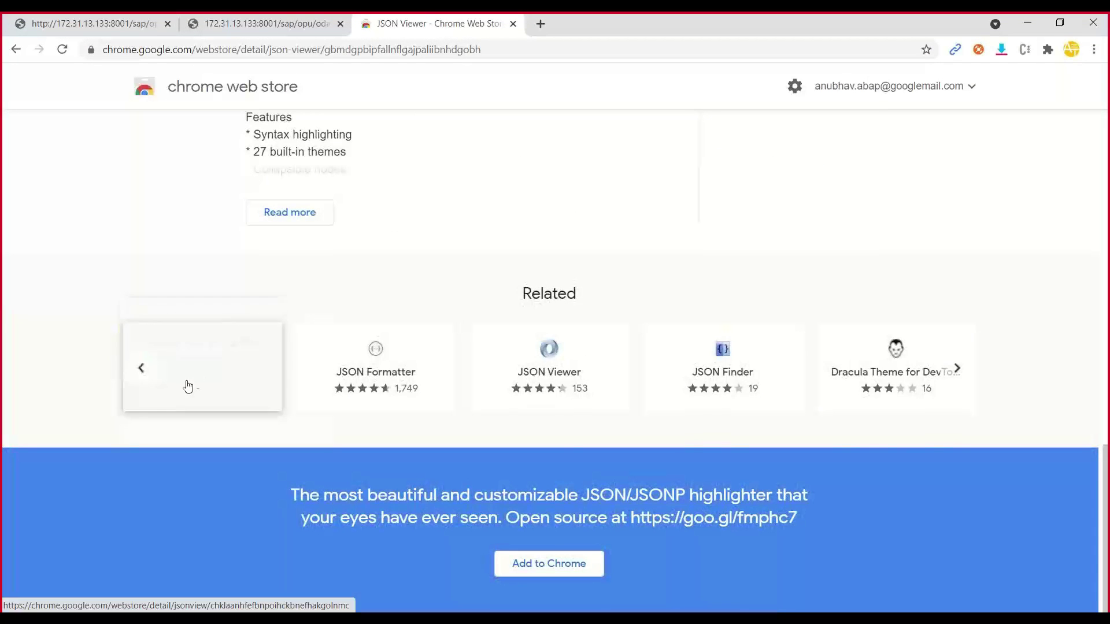
left_click(197, 381)
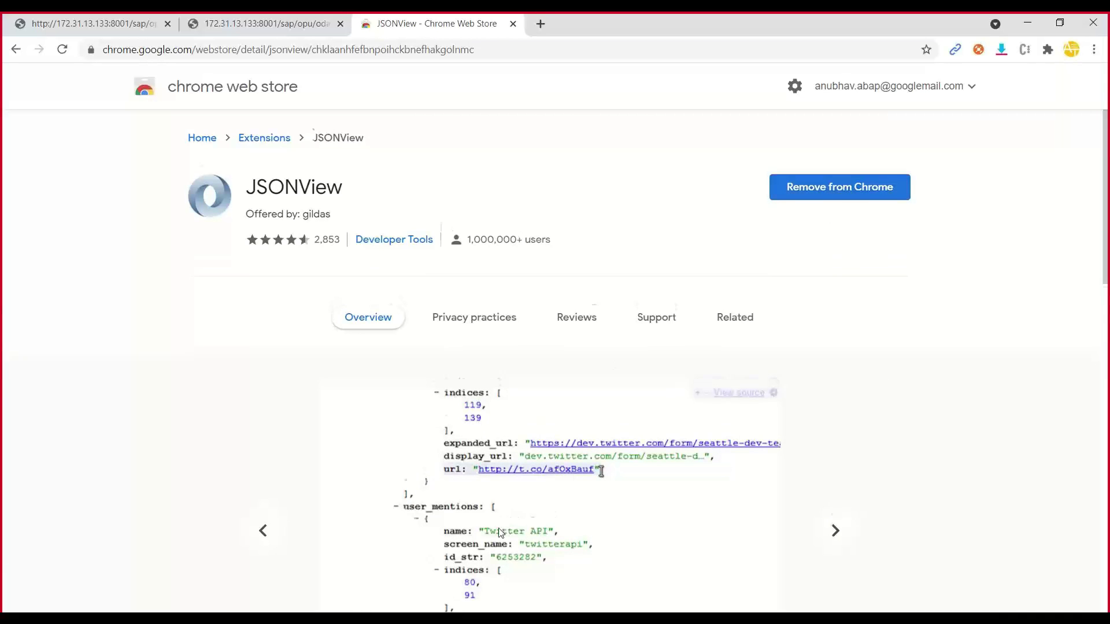
scroll(463, 451, "down", 3)
left_click(229, 24)
left_click_drag(130, 271, 255, 418)
left_click(269, 416)
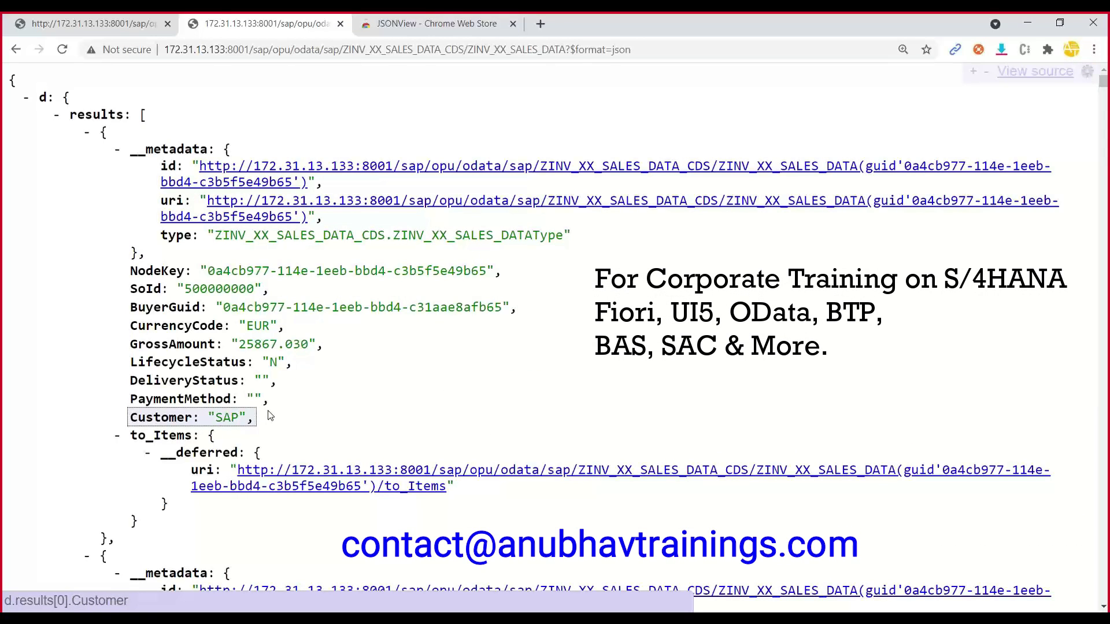
Step: Reopen the ZINV_XX_SALES_DATA source and bring up OData Exposure's actions in the Outline, choosing none
key("alt+Tab")
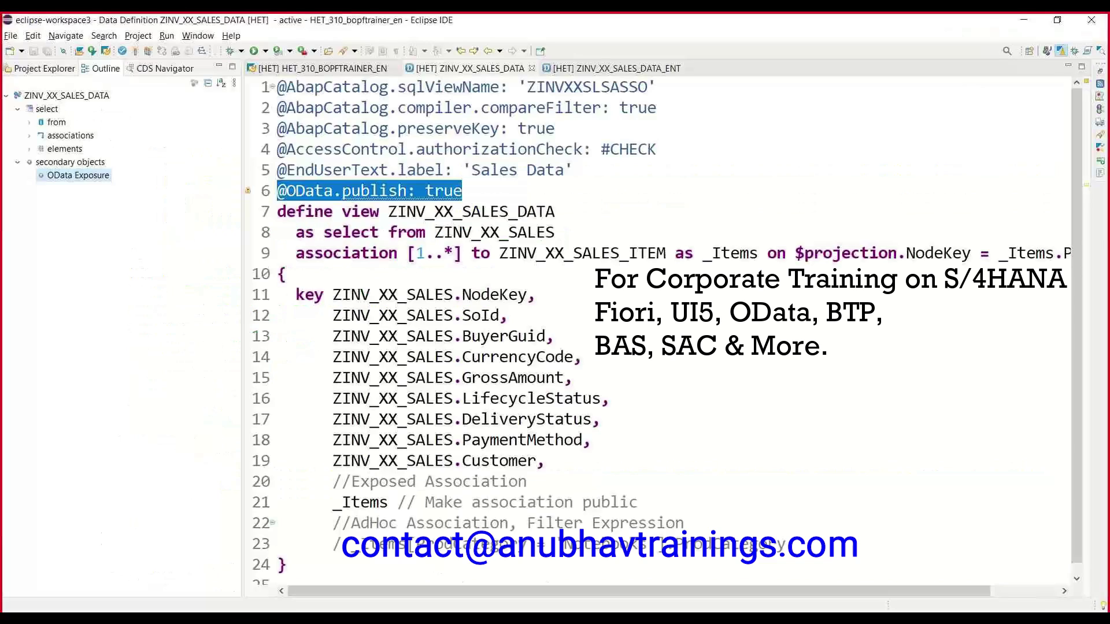
left_click(393, 224)
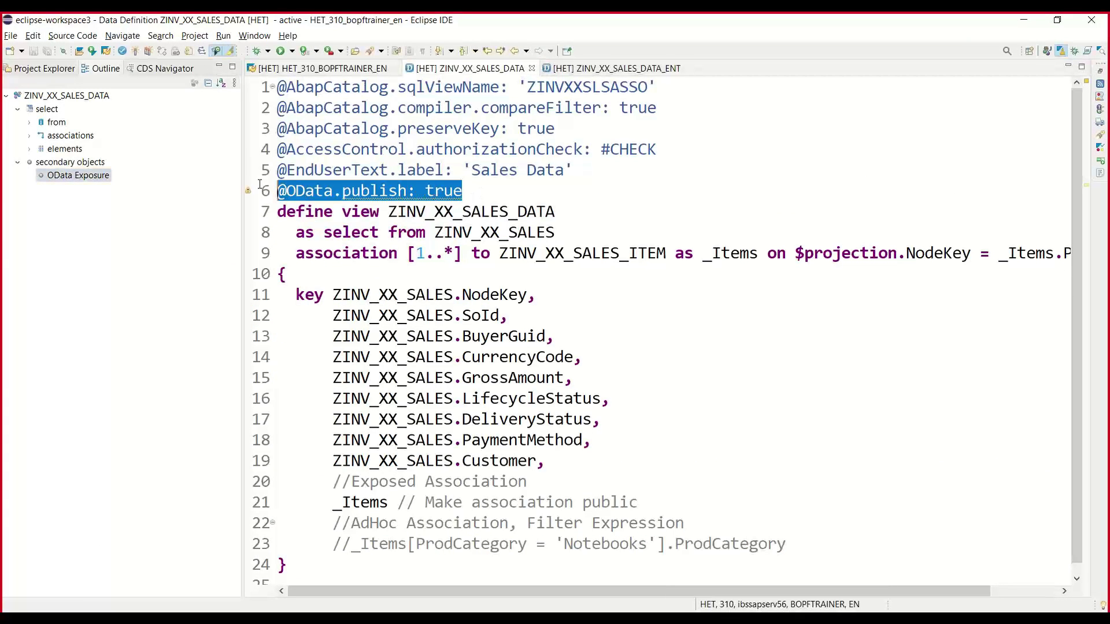
left_click(326, 69)
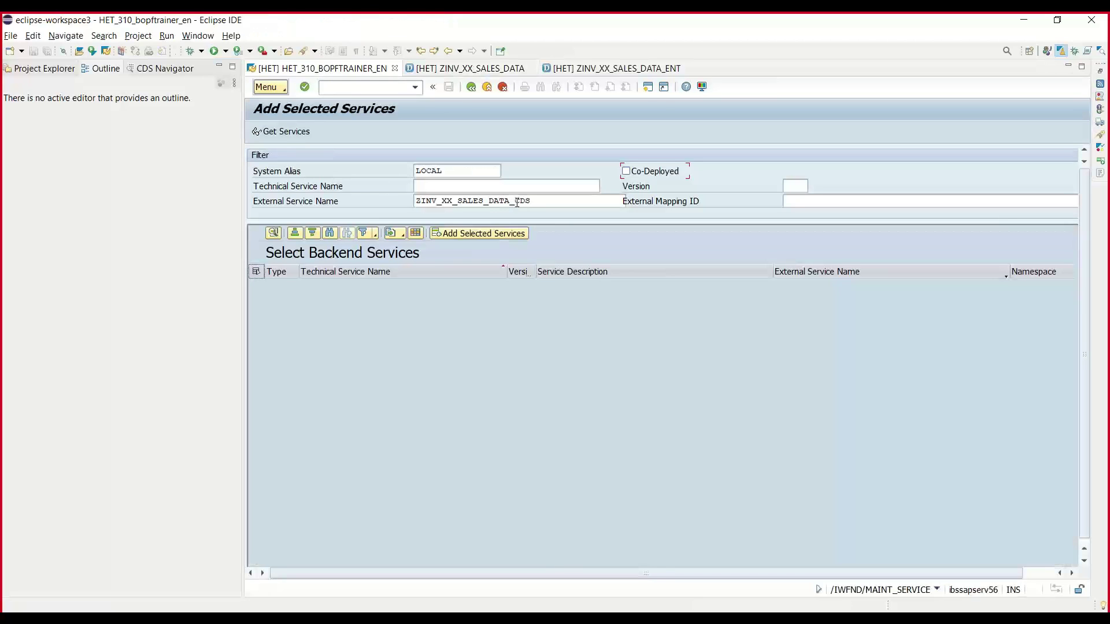
left_click(470, 68)
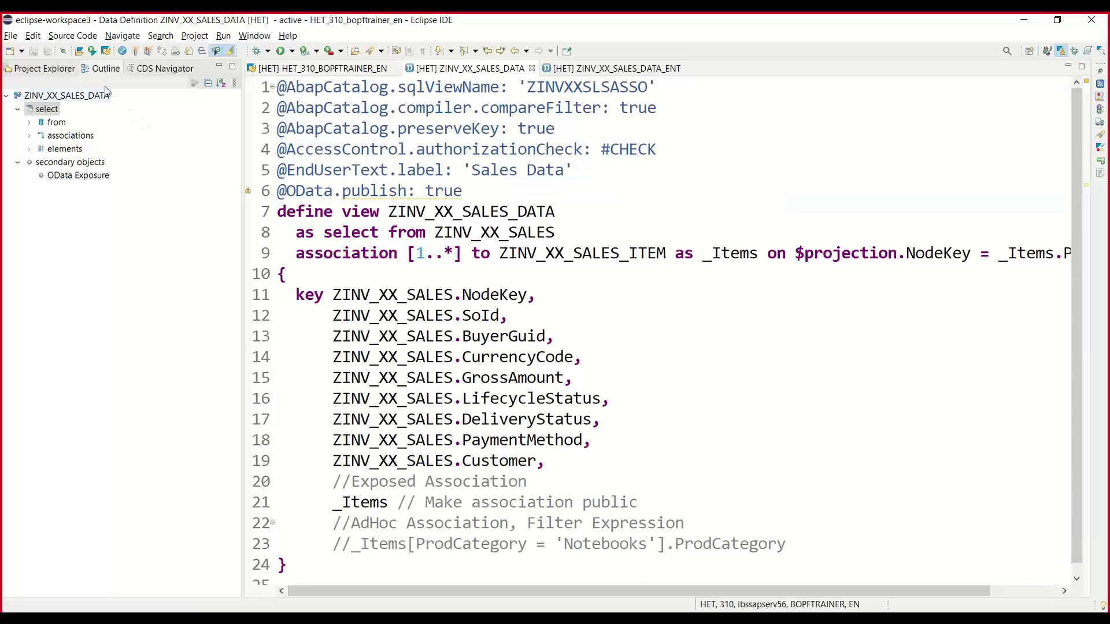
left_click(87, 175)
right_click(99, 176)
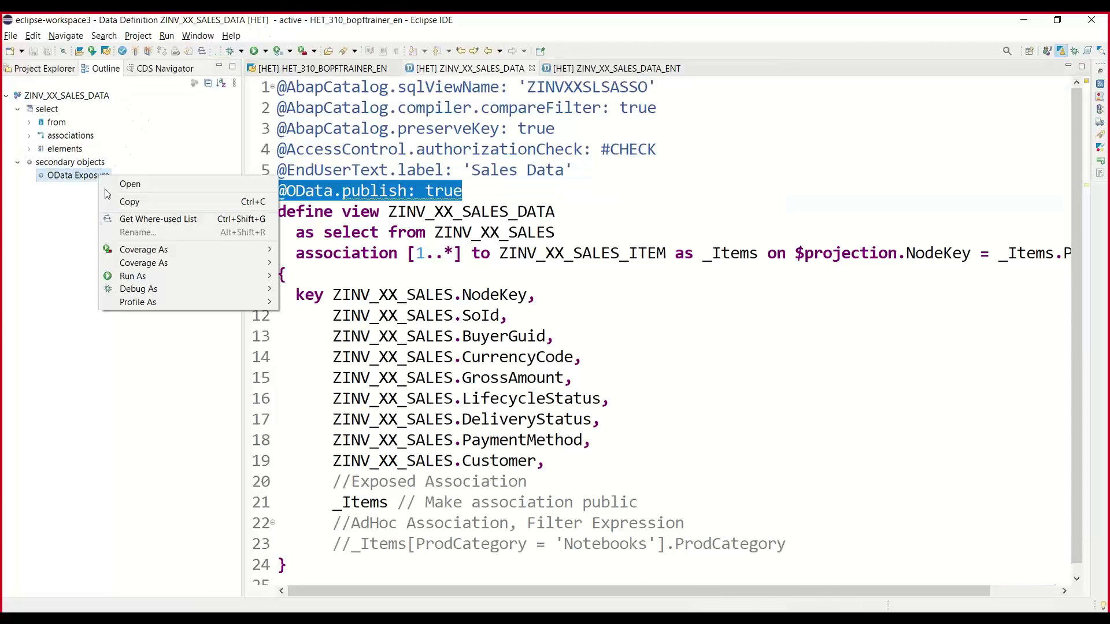
left_click(145, 185)
Step: In Chrome, mark the $format=json part of the service URL
key("alt+Tab")
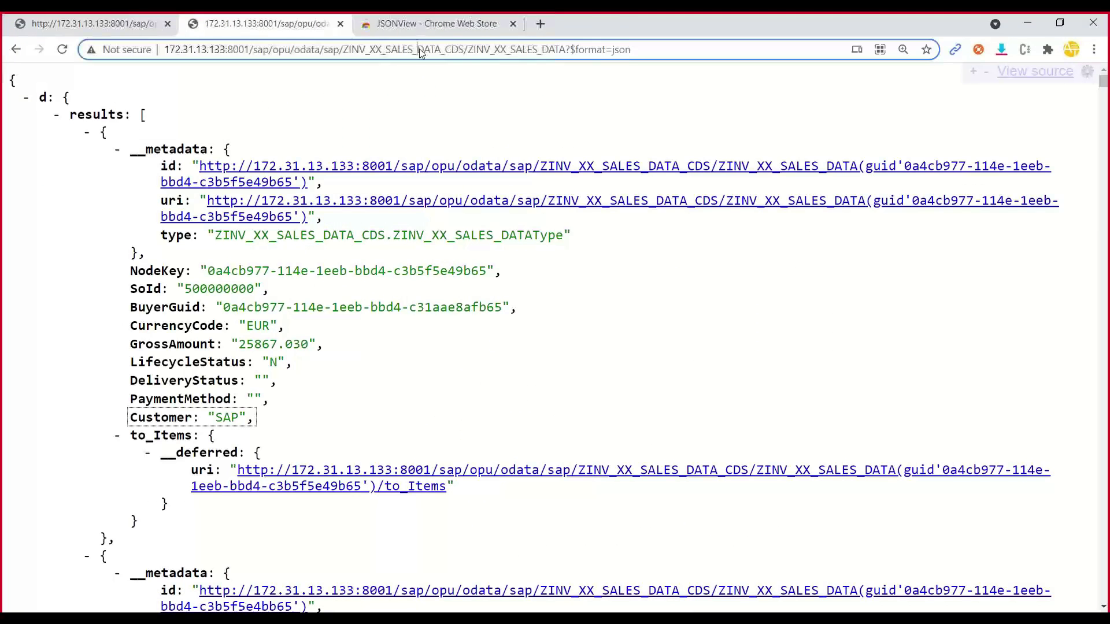
left_click(535, 51)
left_click(535, 50)
left_click_drag(566, 49, 631, 50)
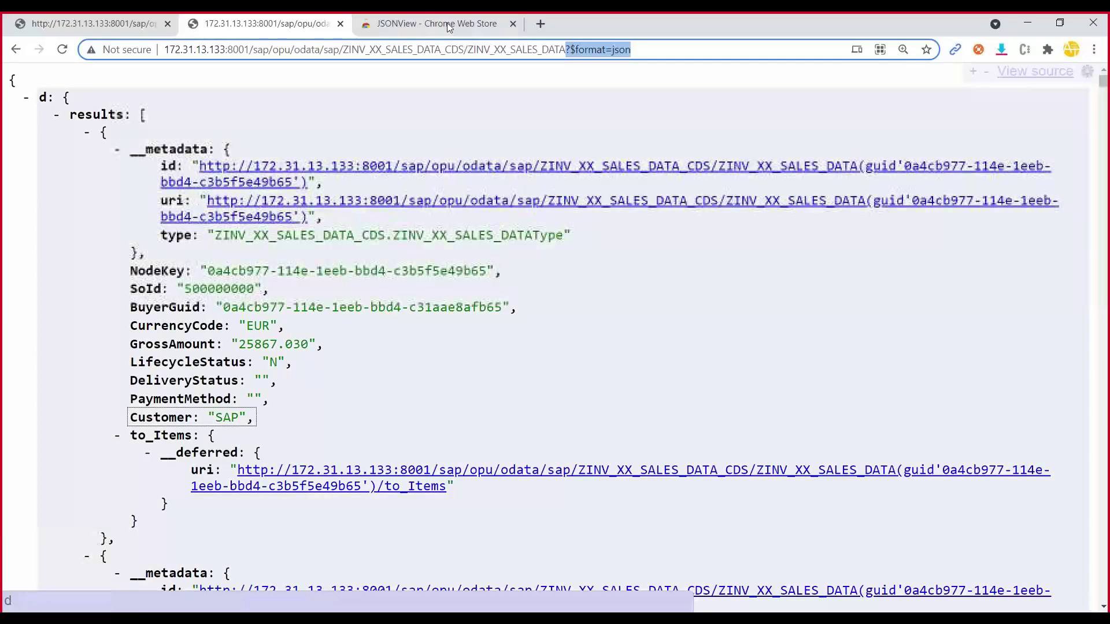
Step: Check the JSONView tab, then mark the first record's fields NodeKey to PaymentMethod
left_click(449, 25)
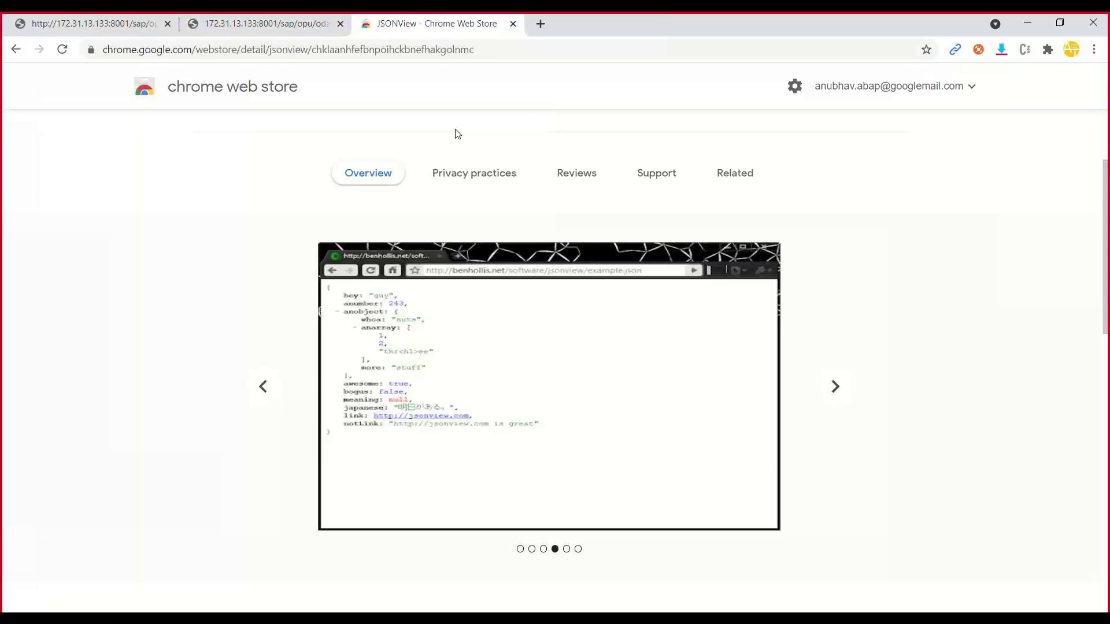
scroll(404, 183, "up", 3)
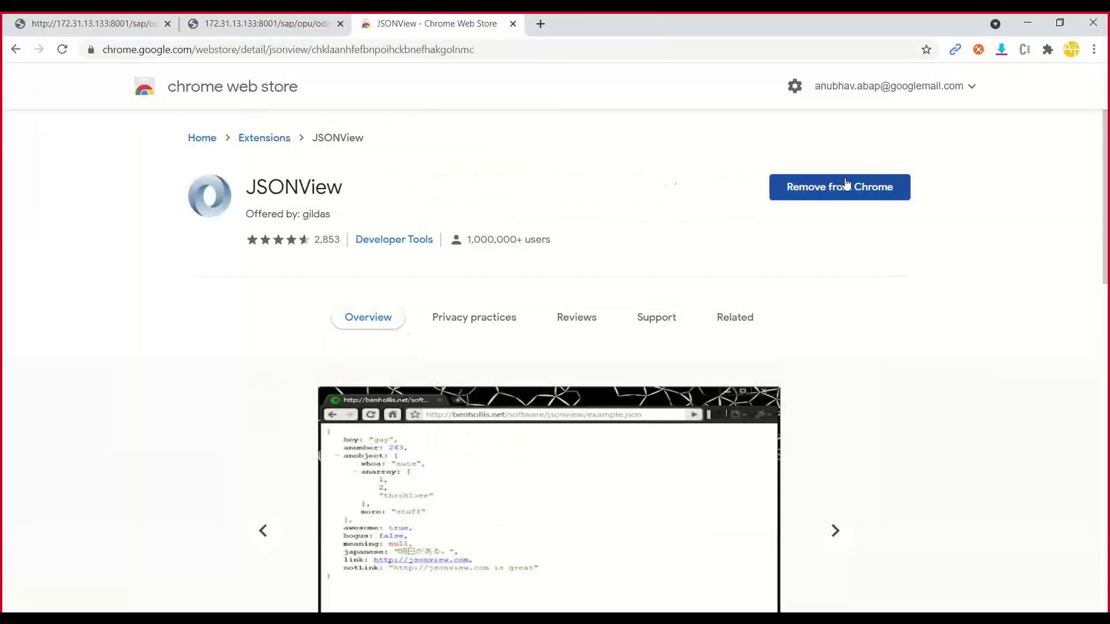
left_click(301, 24)
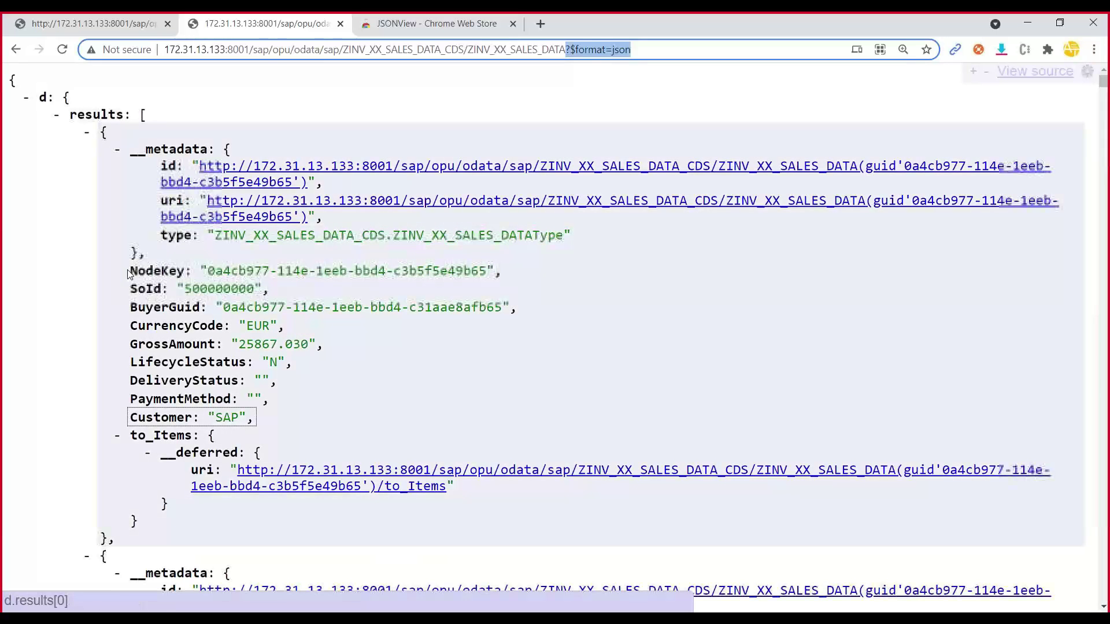
left_click_drag(129, 268, 258, 419)
left_click(257, 418)
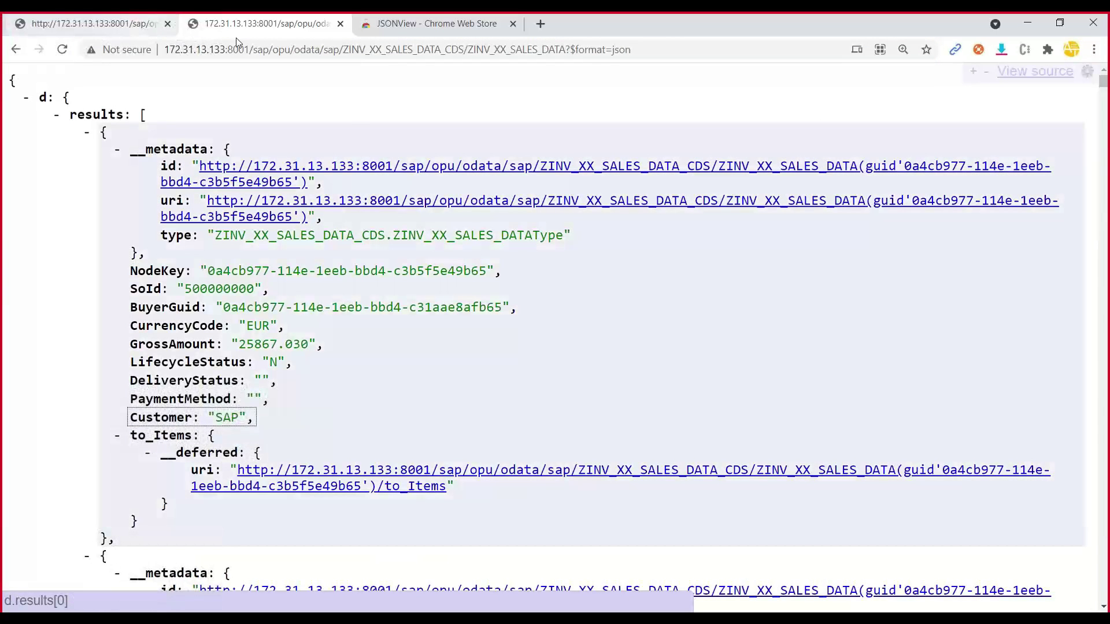
Step: Pass through Eclipse's SAP Gateway Service Builder and switch to the PowerPoint slides
key("alt+Tab")
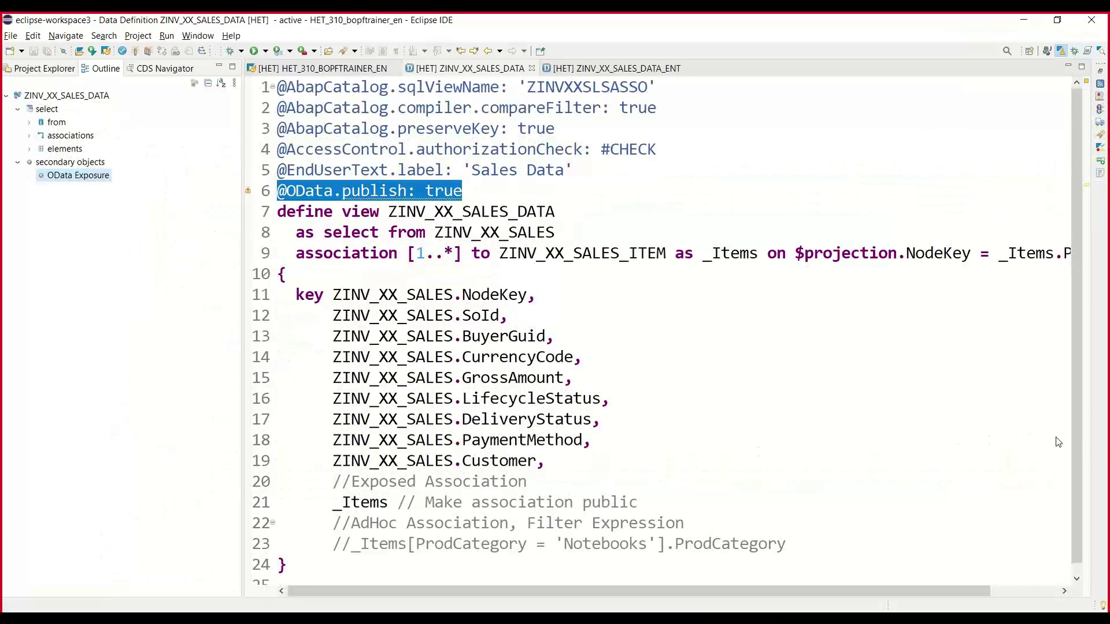
key("ctrl+Page_Up")
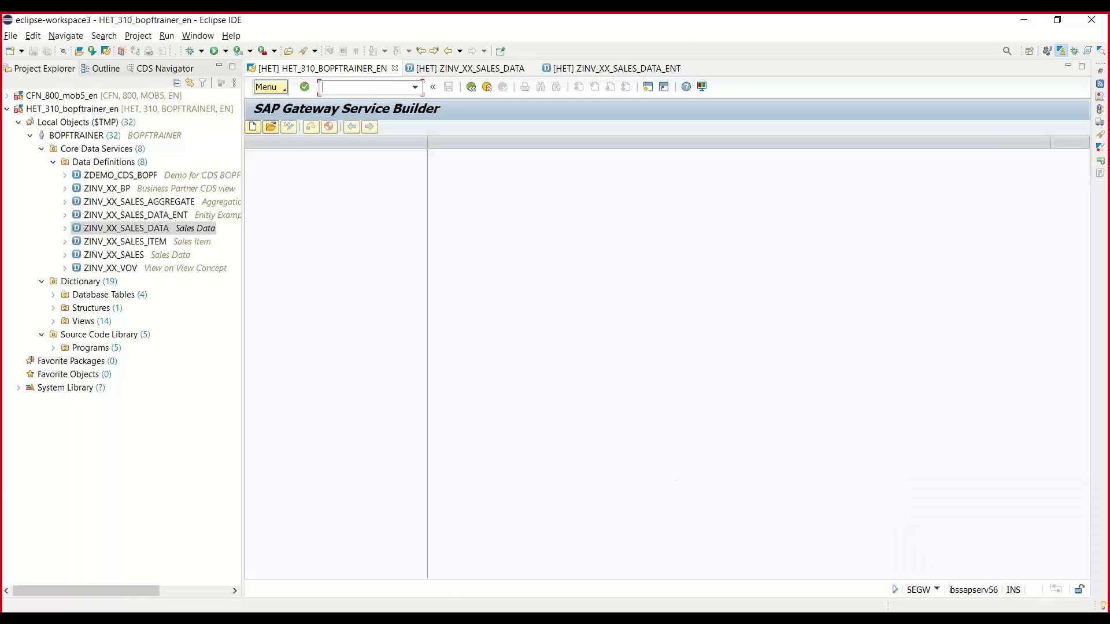
key("alt+Tab")
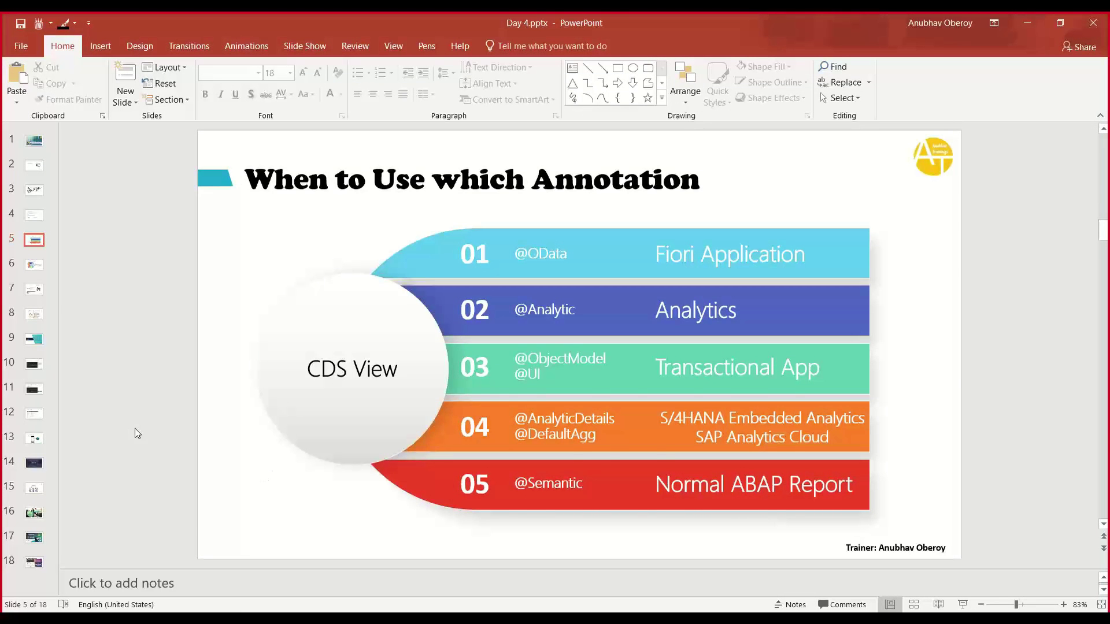
Step: On slide 4, highlight the 'CDS based annotation' and 'SADL Exposure' techniques
key("Page_Up")
left_click_drag(242, 459, 376, 460)
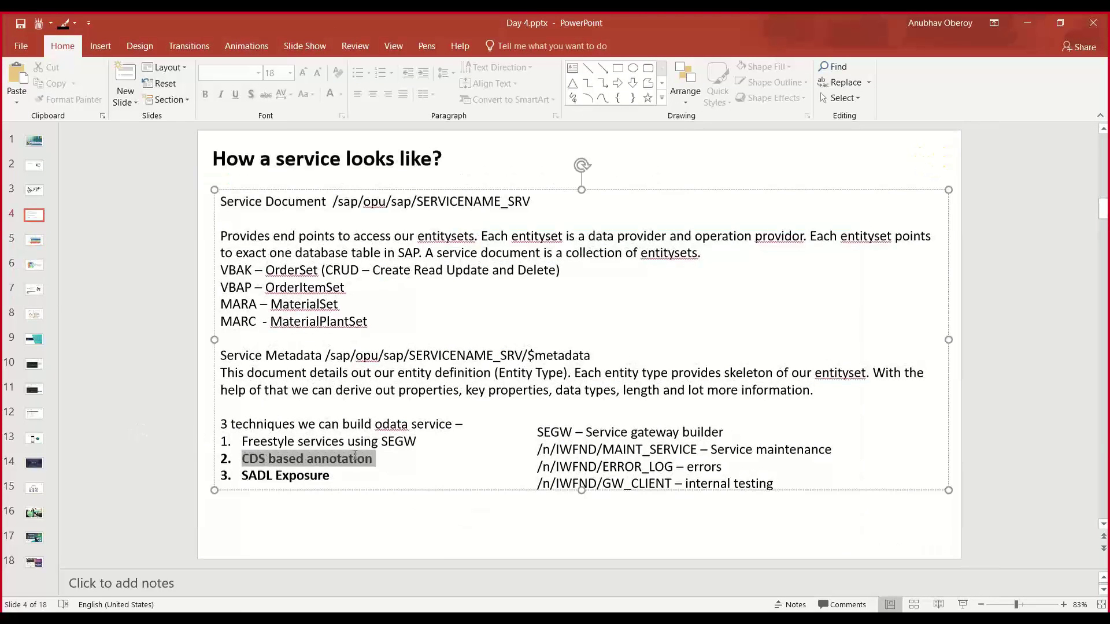
left_click(371, 538)
left_click_drag(243, 475, 332, 476)
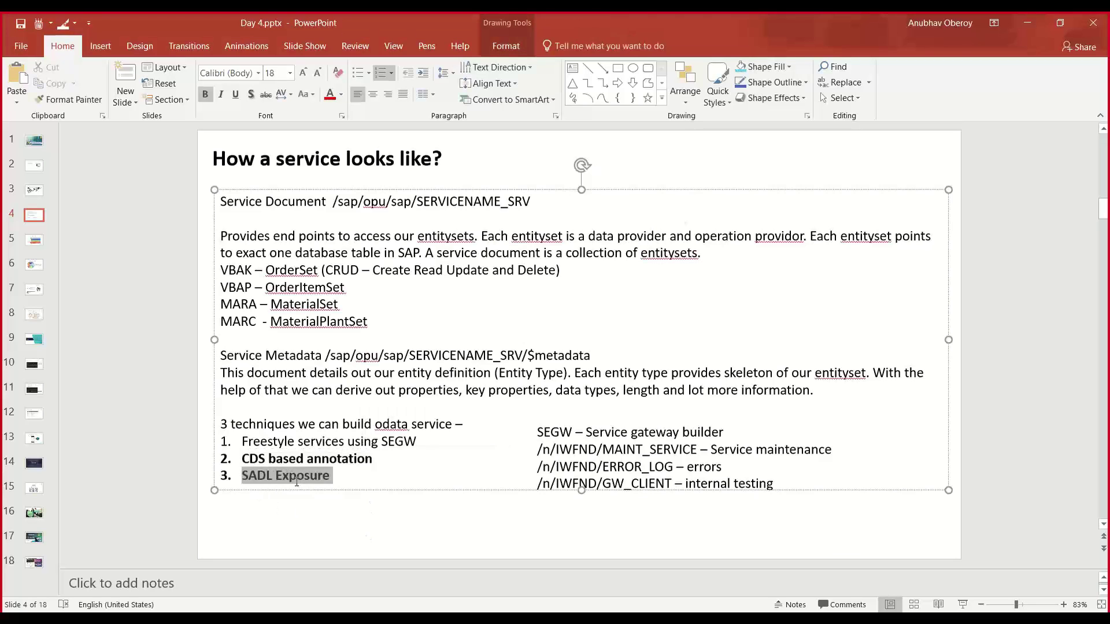
left_click(305, 514)
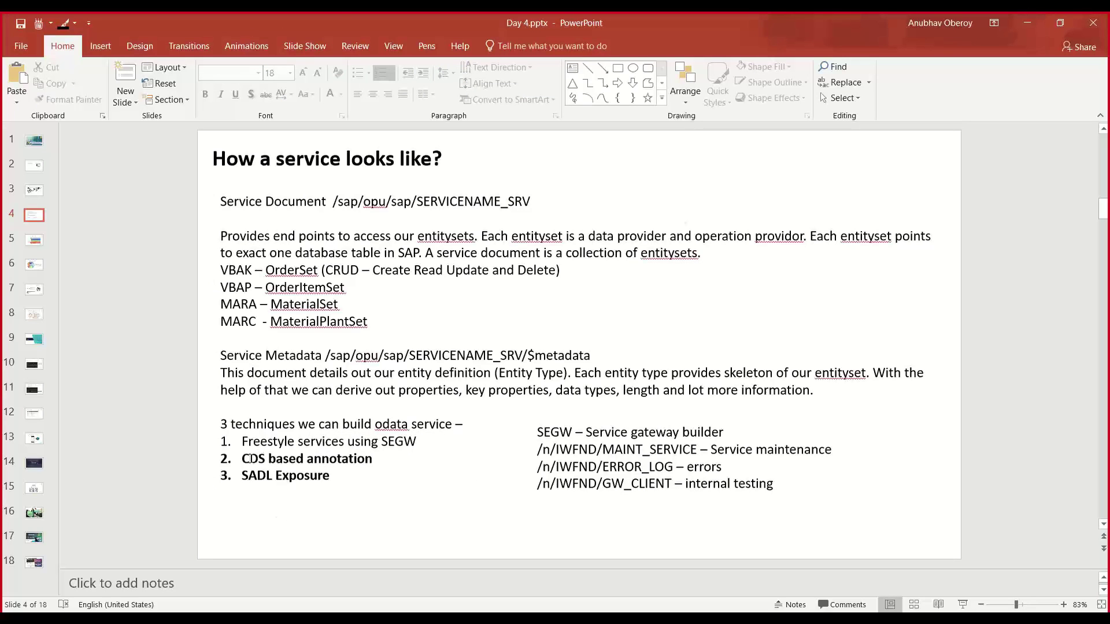
left_click_drag(243, 459, 327, 453)
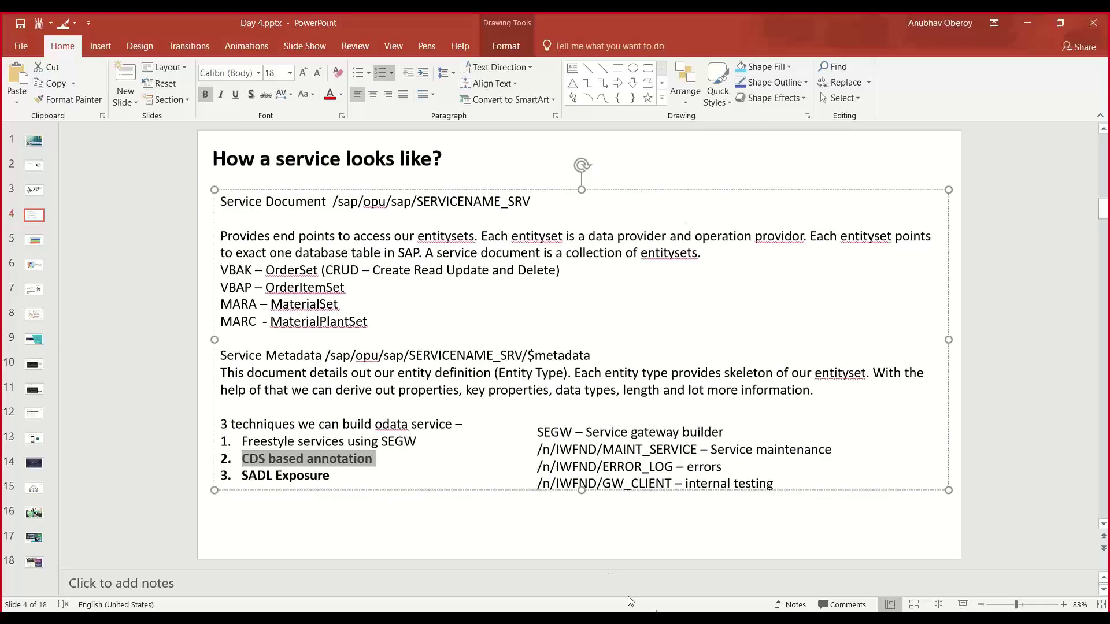
key("alt+Tab")
left_click(439, 71)
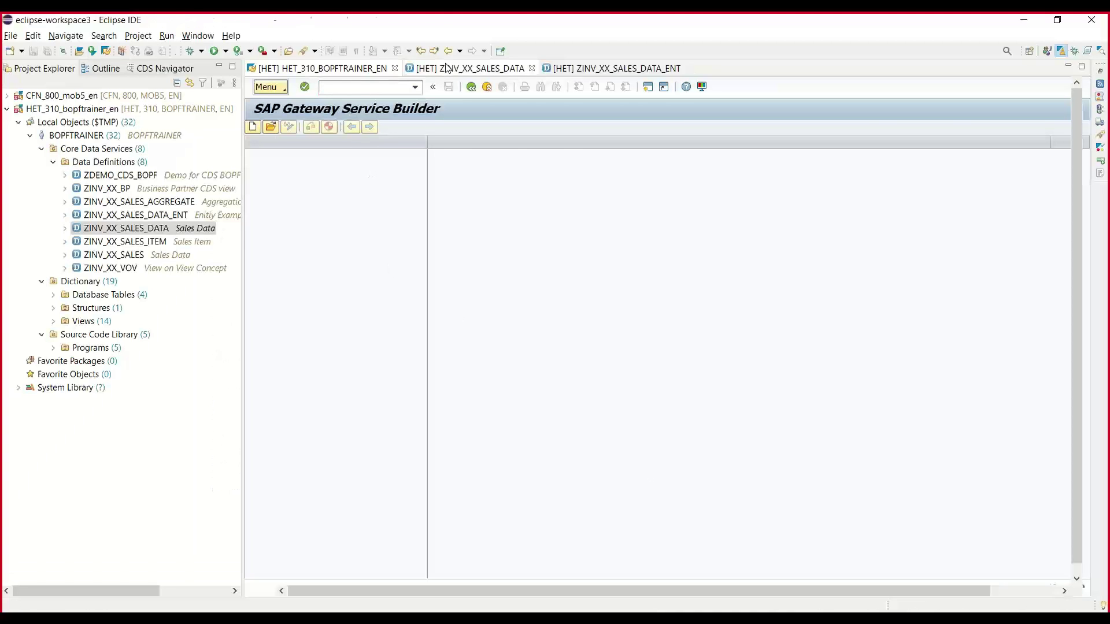
left_click_drag(466, 191, 276, 191)
left_click(314, 192)
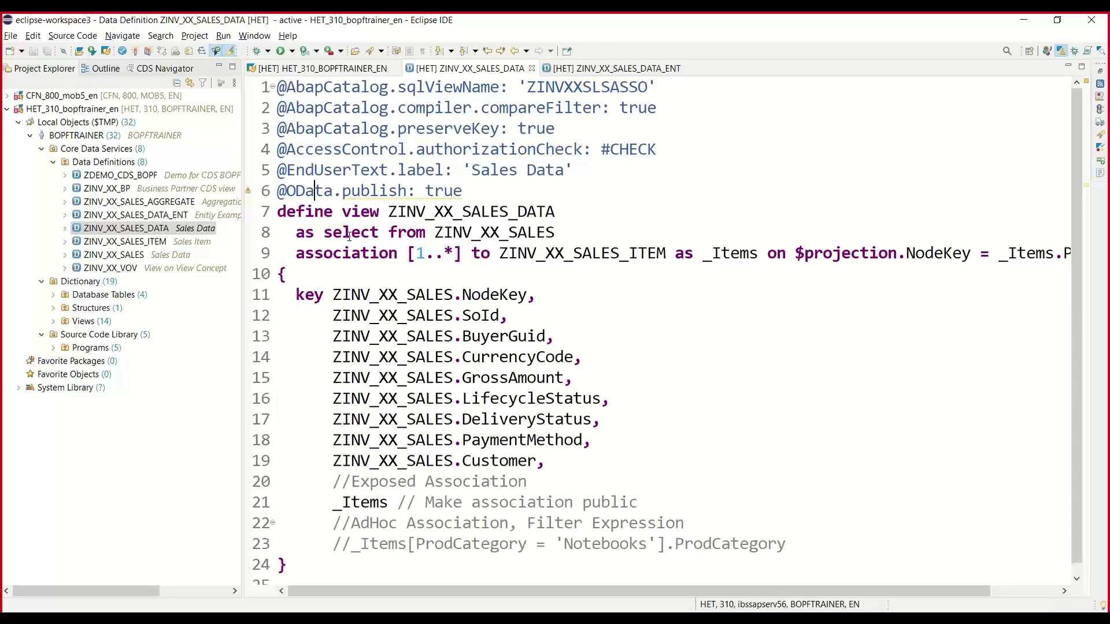
Step: Relaunch the SAP Gateway Service Builder with transaction /nsegw
left_click(306, 68)
left_click(362, 87)
type("/nsegw")
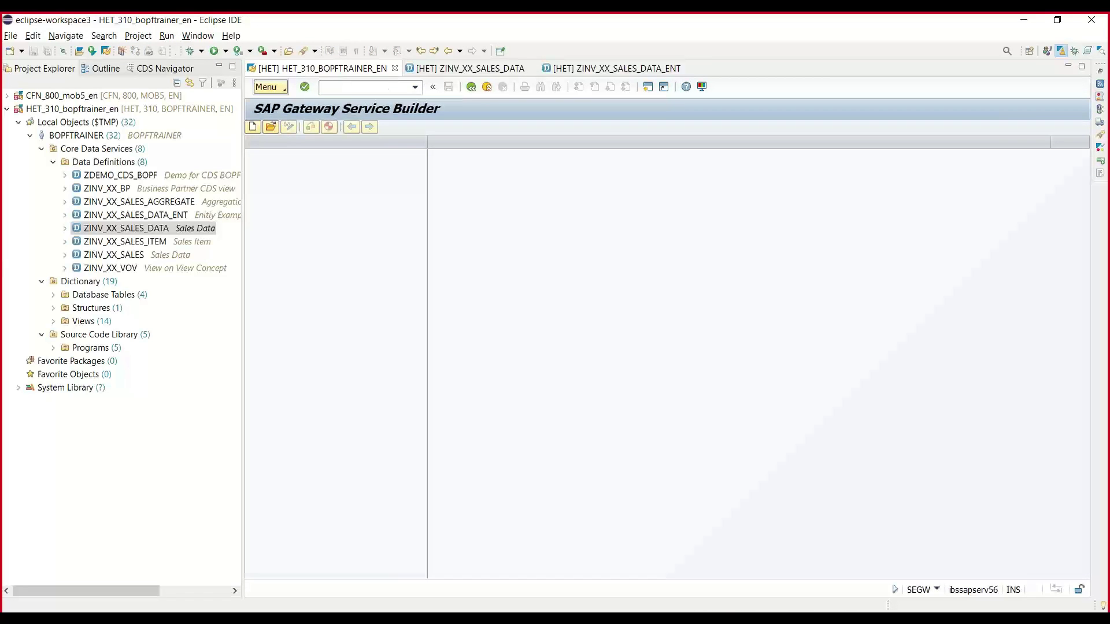
key("Return")
Step: Create Gateway project ZINV_XX_SADL, description 'SADL Based service', as a local object
left_click(252, 129)
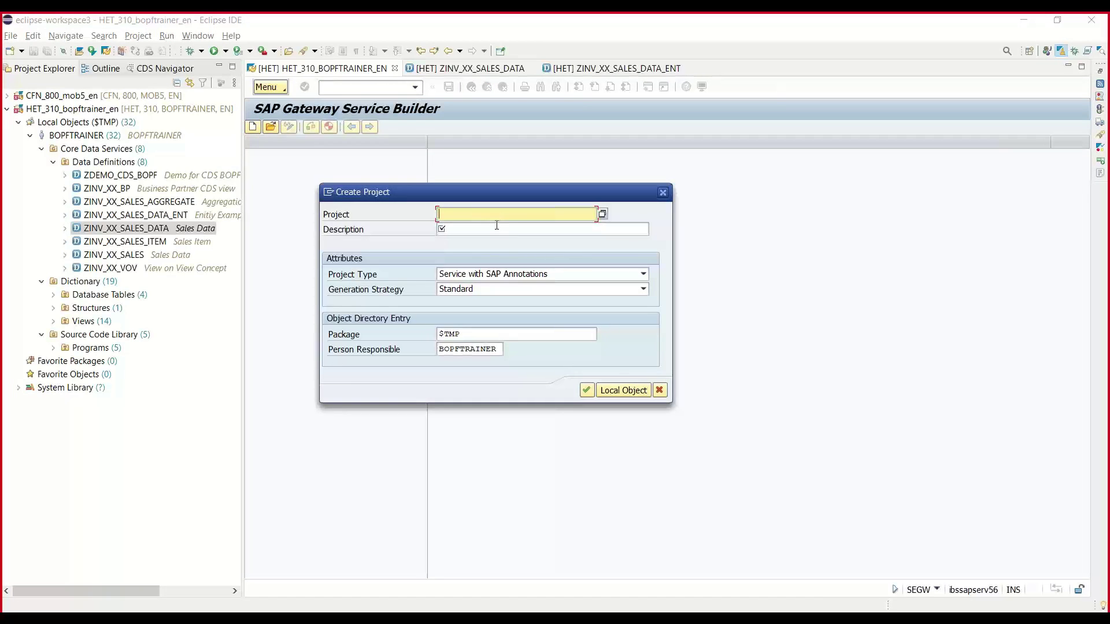
key("Caps_Lock")
type("ZINV_XX_SADL")
key("Tab")
key("Caps_Lock")
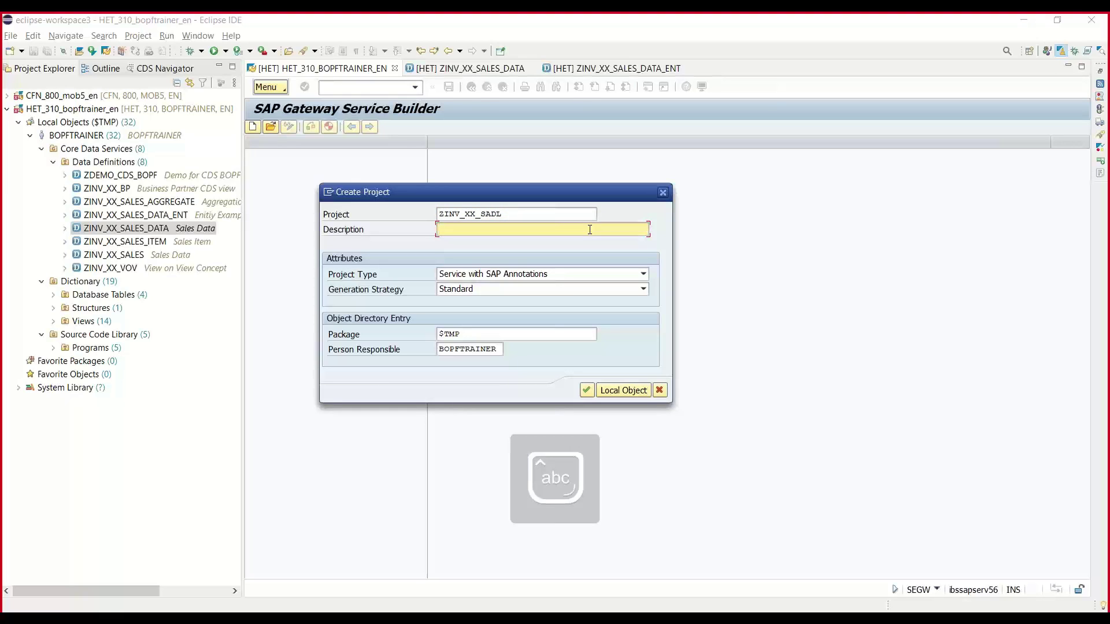
type("SADL")
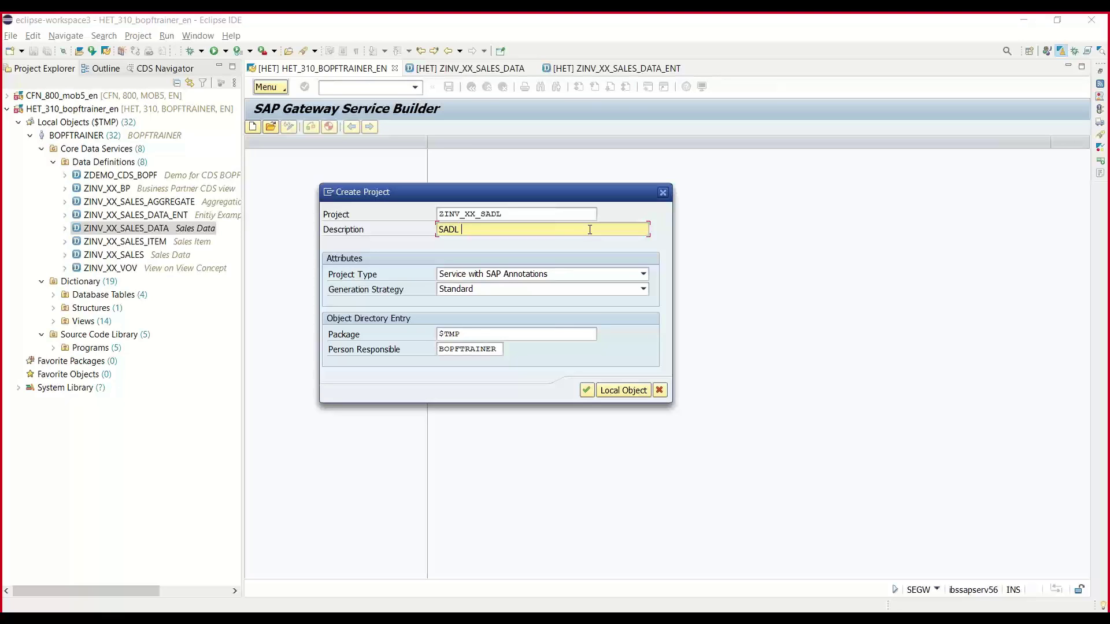
type("Based service")
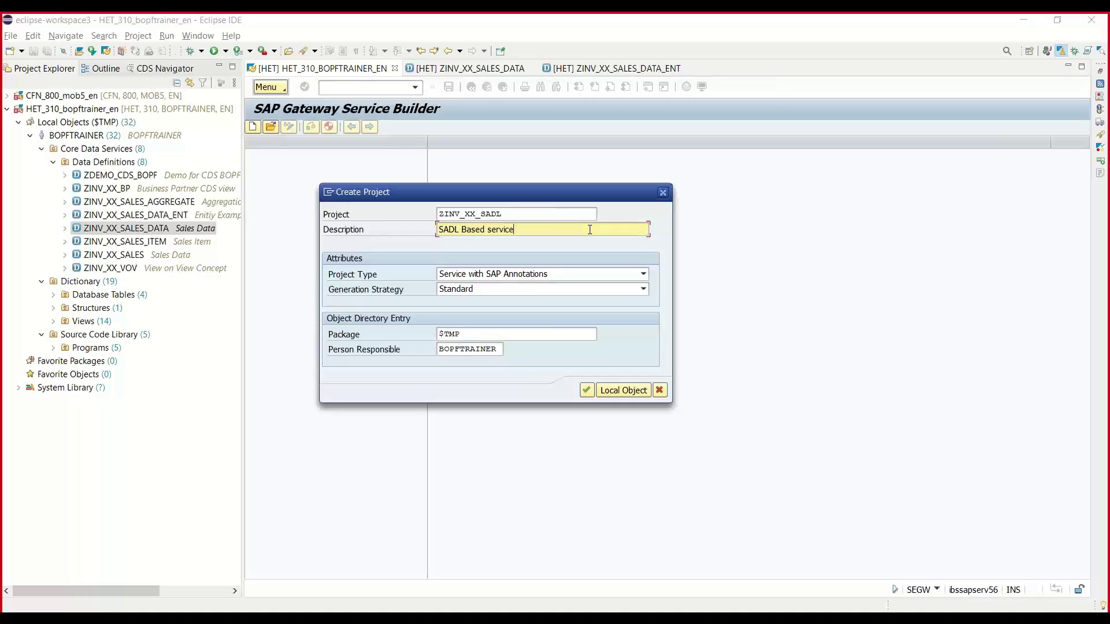
left_click(617, 392)
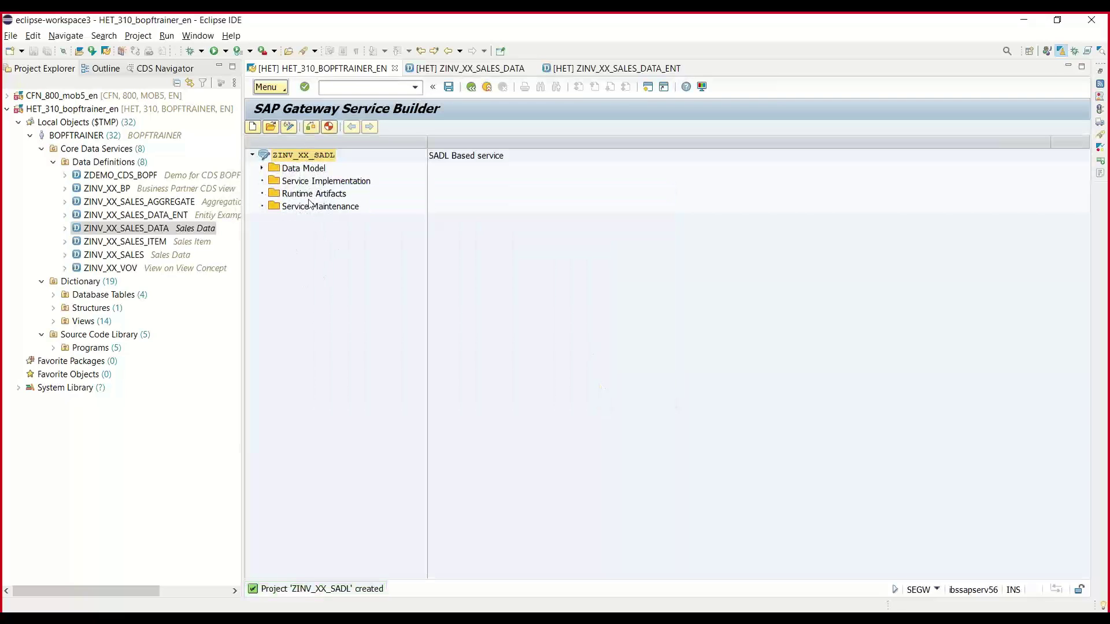
Step: Start referencing a CDS data source from the new project's Data Model
left_click(306, 169)
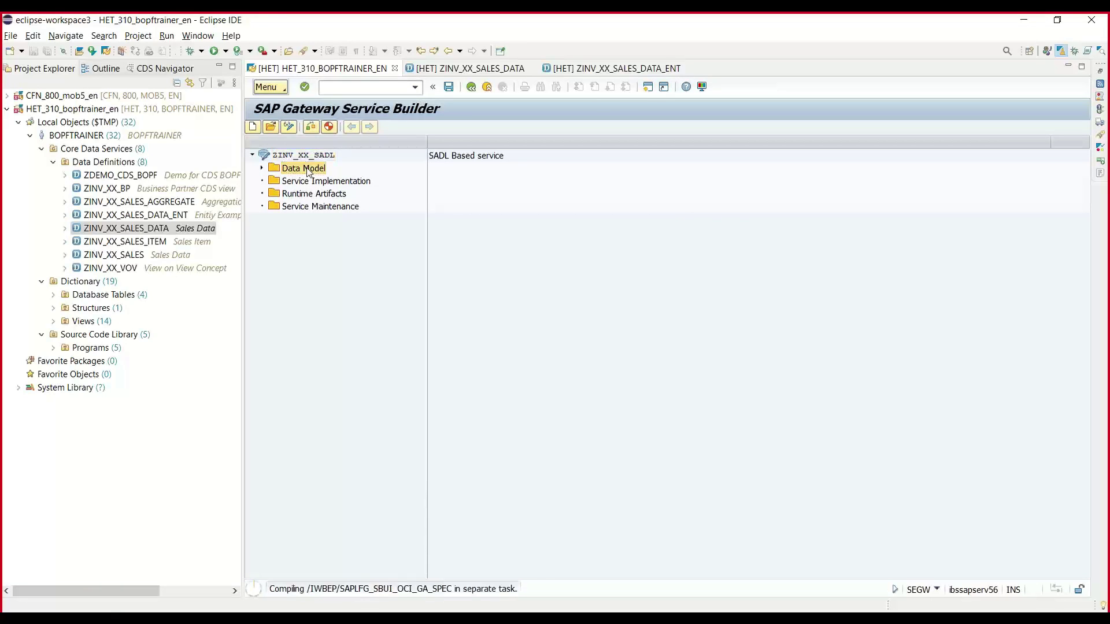
right_click(308, 170)
mouse_move(352, 228)
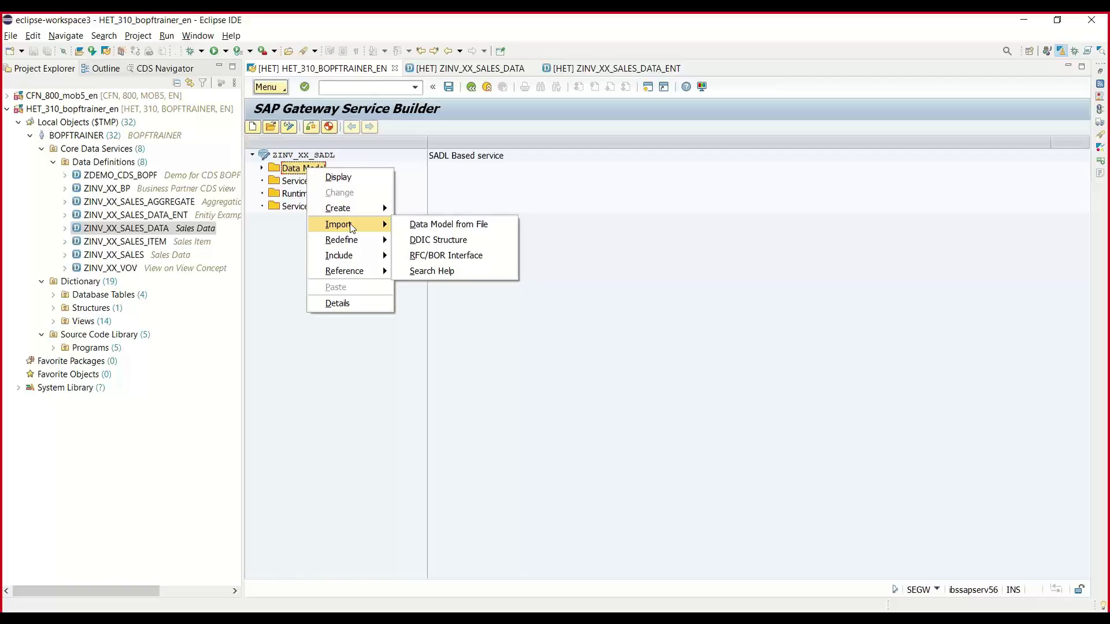
mouse_move(354, 272)
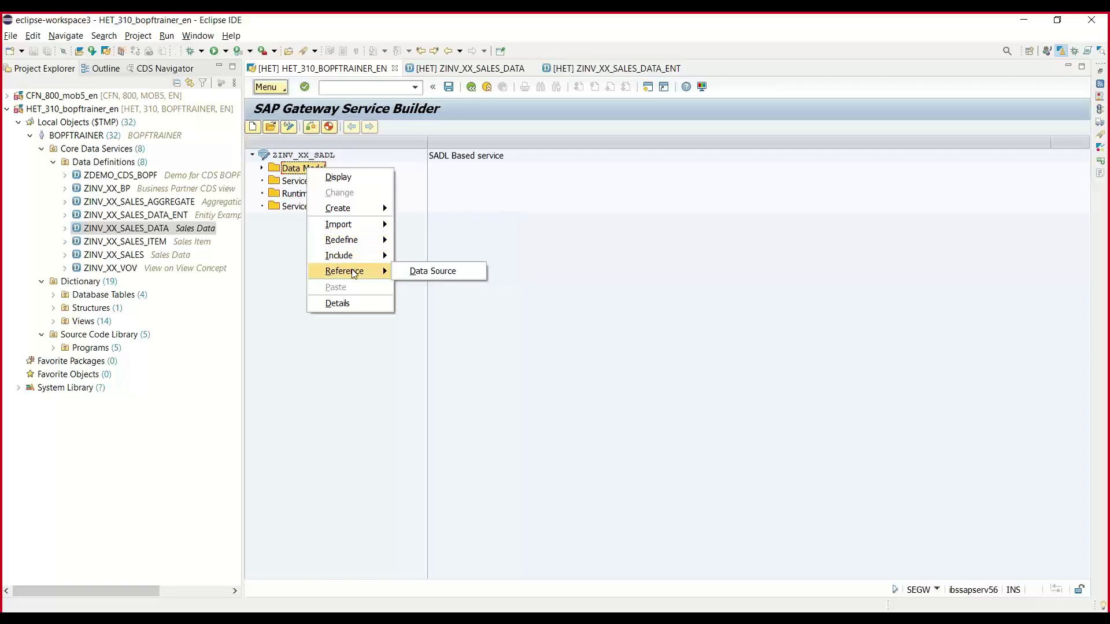
left_click(438, 270)
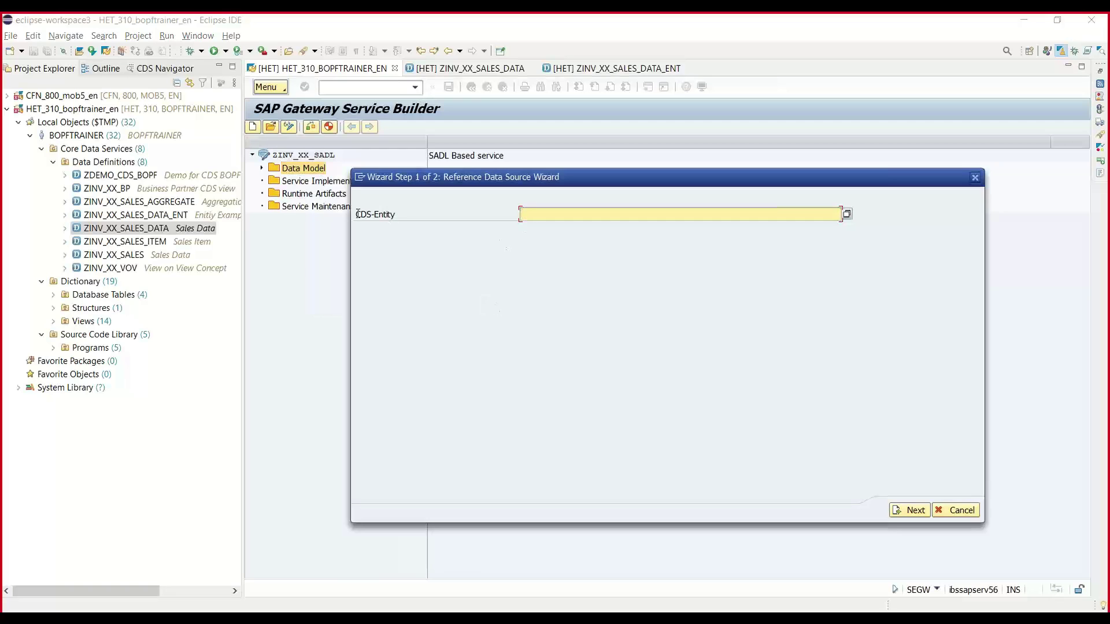
key("shift+Tab")
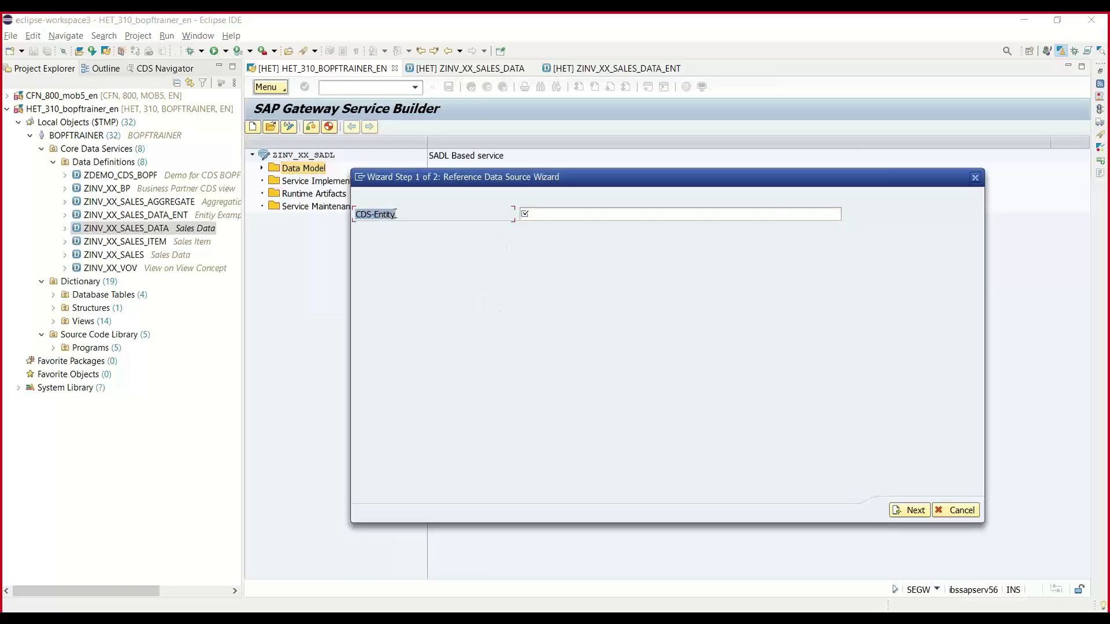
left_click(539, 219)
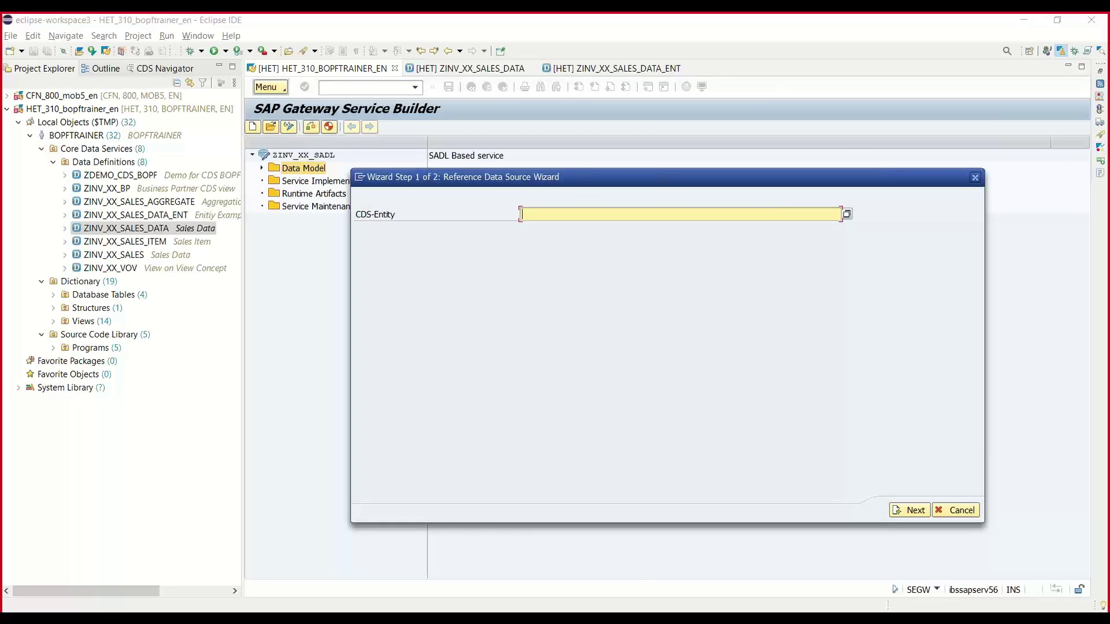
Step: Copy ZINV_XX_SALES_DATA_ENT from its CDS source into the CDS entity field and continue
left_click(613, 68)
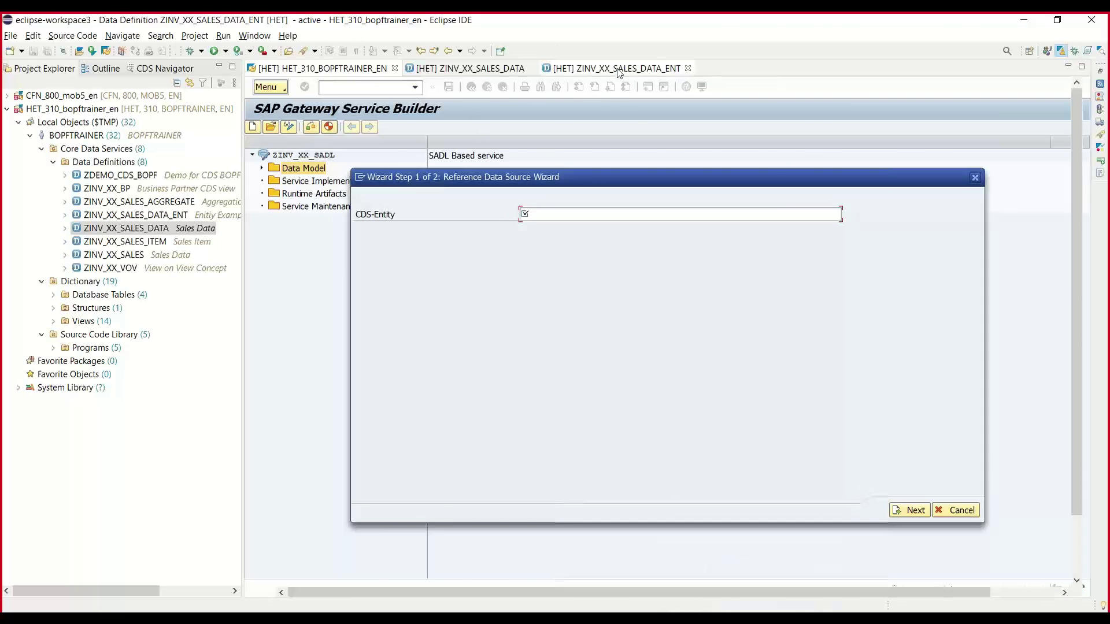
left_click_drag(590, 173, 441, 304)
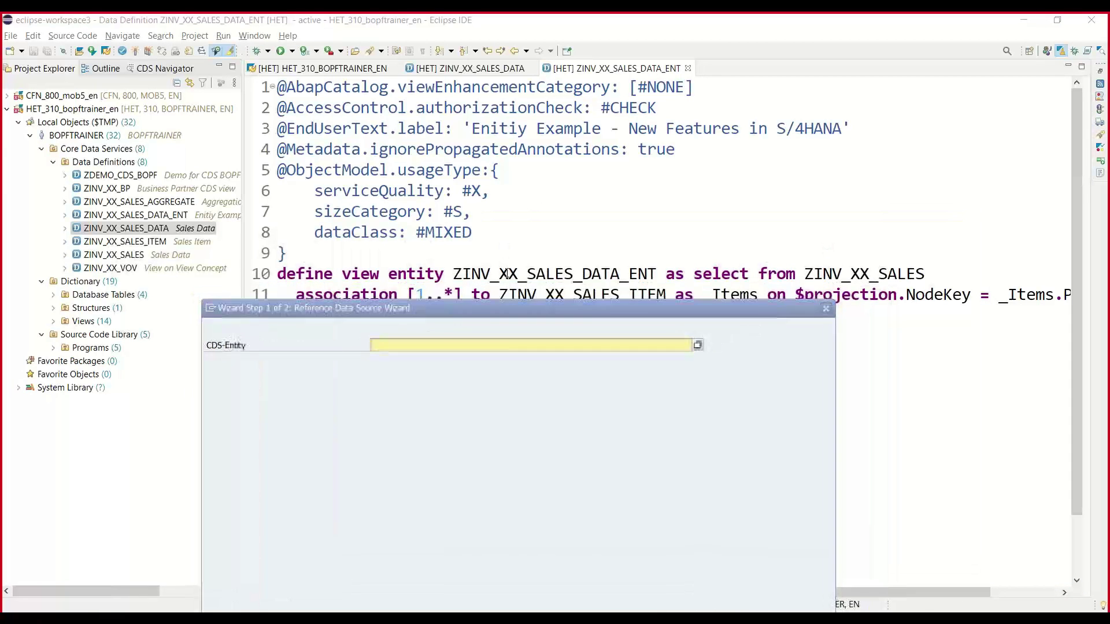
double_click(554, 274)
key("ctrl+c")
left_click(544, 345)
key("ctrl+v")
left_click_drag(511, 304, 607, 140)
left_click(833, 476)
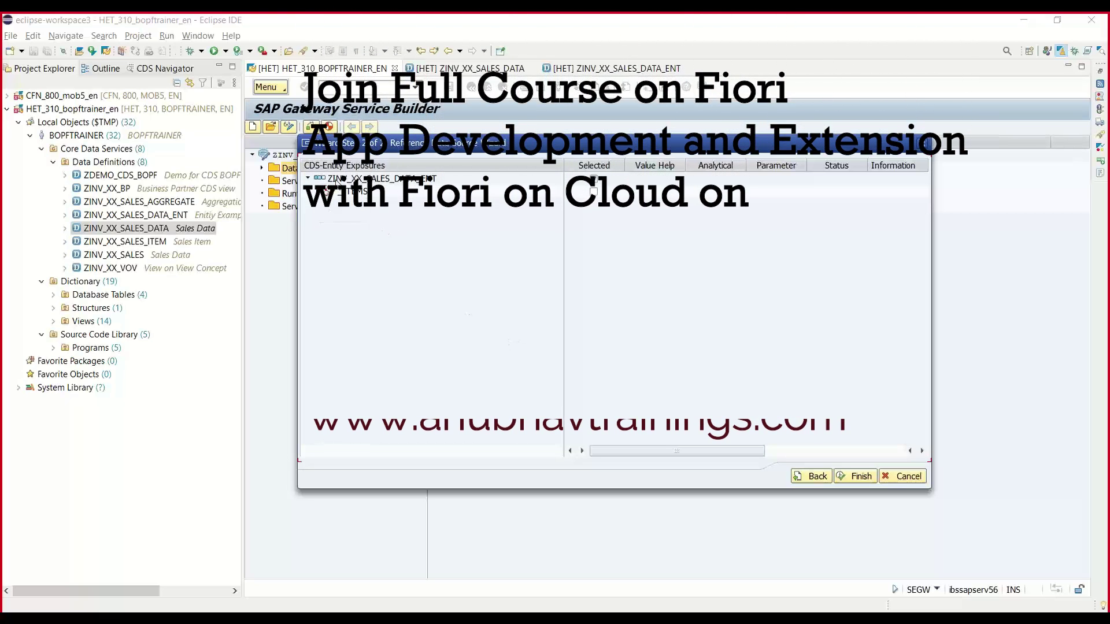
Step: Select the _ITEMS association so ZINV_XX_SALES_ITEM is included, and finish the wizard
left_click(354, 191)
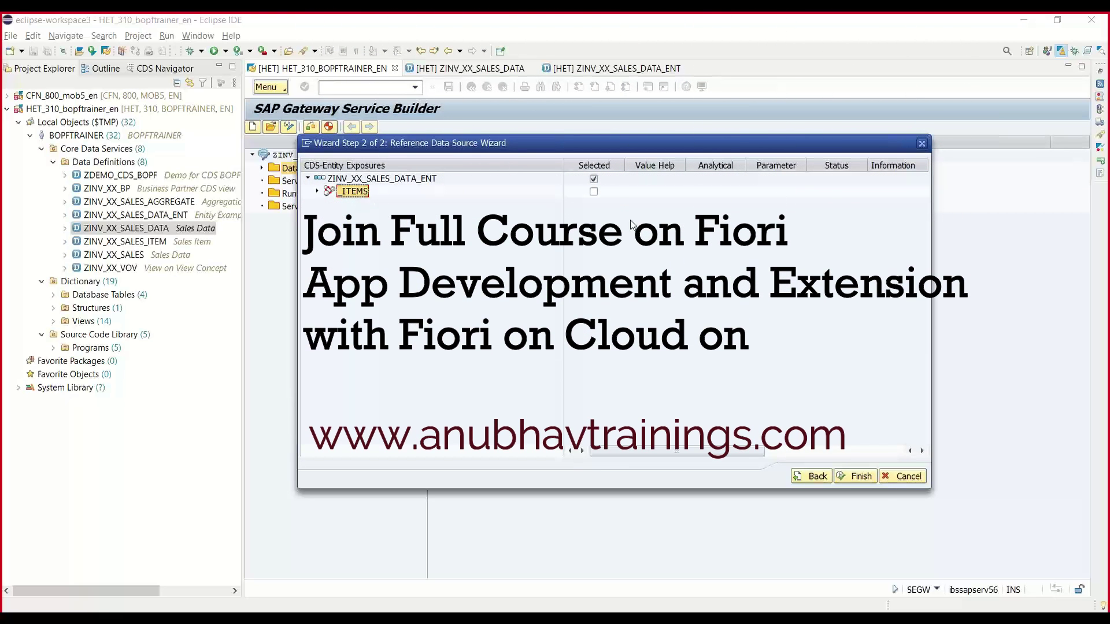
left_click(593, 191)
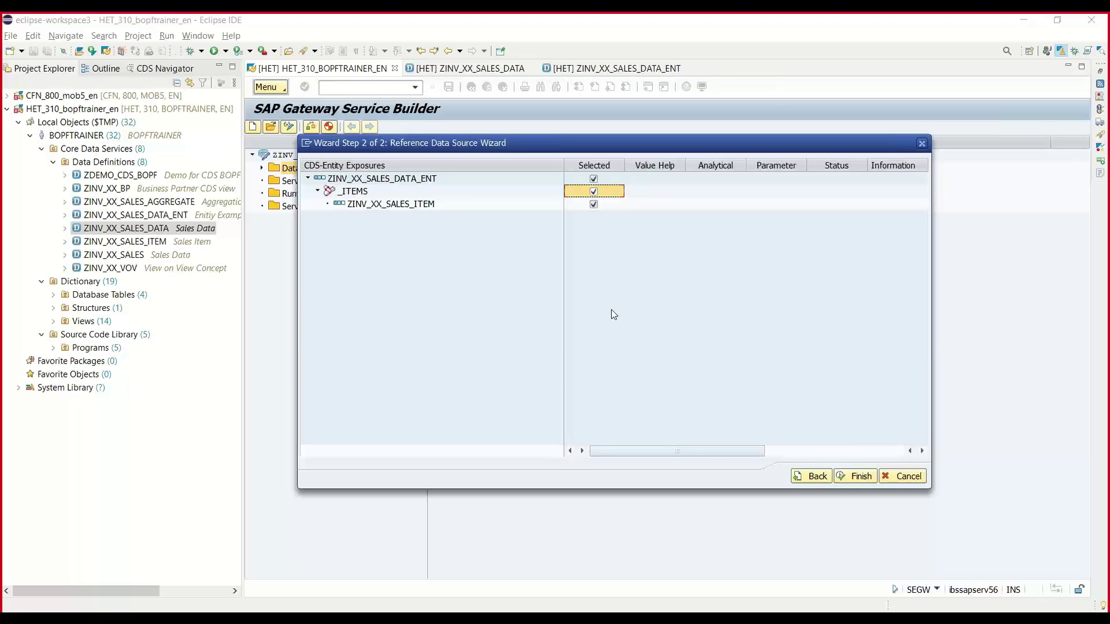
left_click(859, 480)
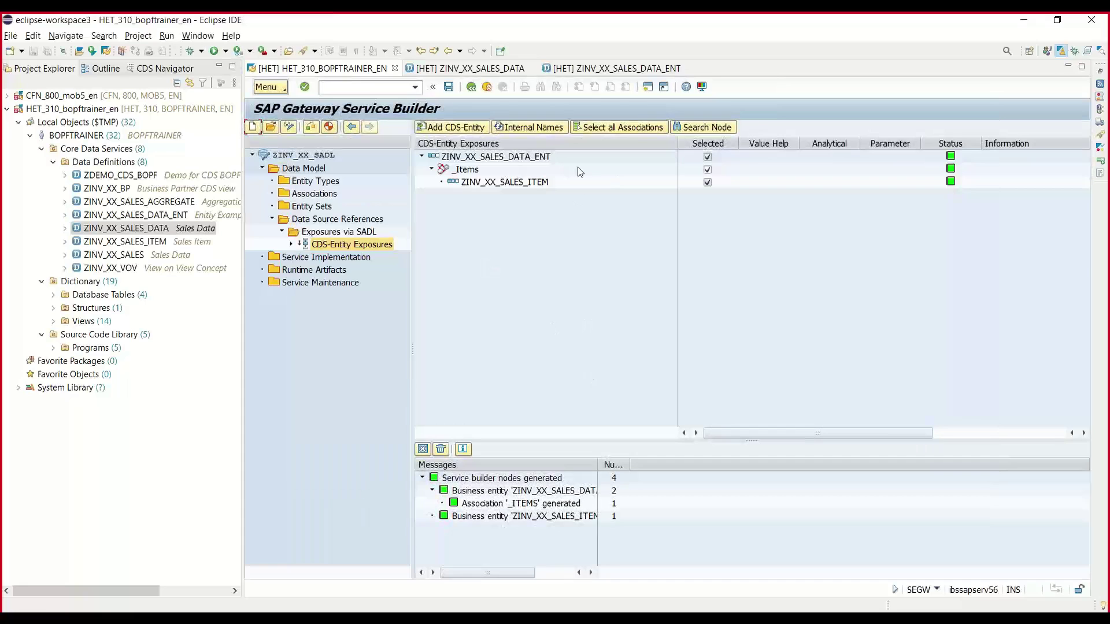
Step: Generate runtime objects for ZINV_XX_SADL, accepting the proposed model and service names
left_click_drag(413, 223, 445, 223)
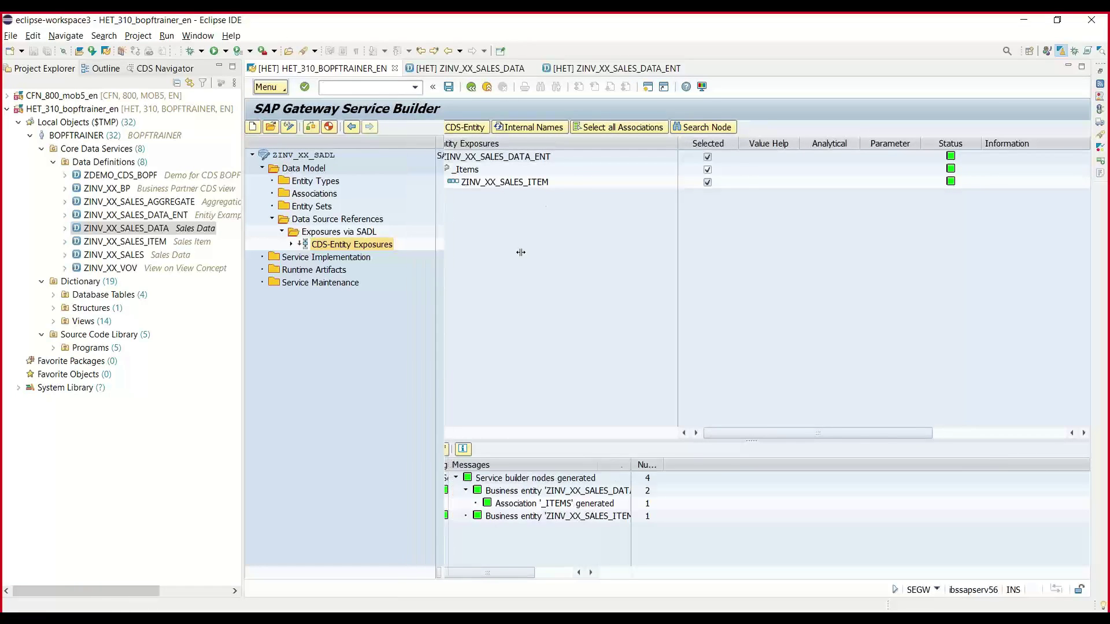
left_click(329, 127)
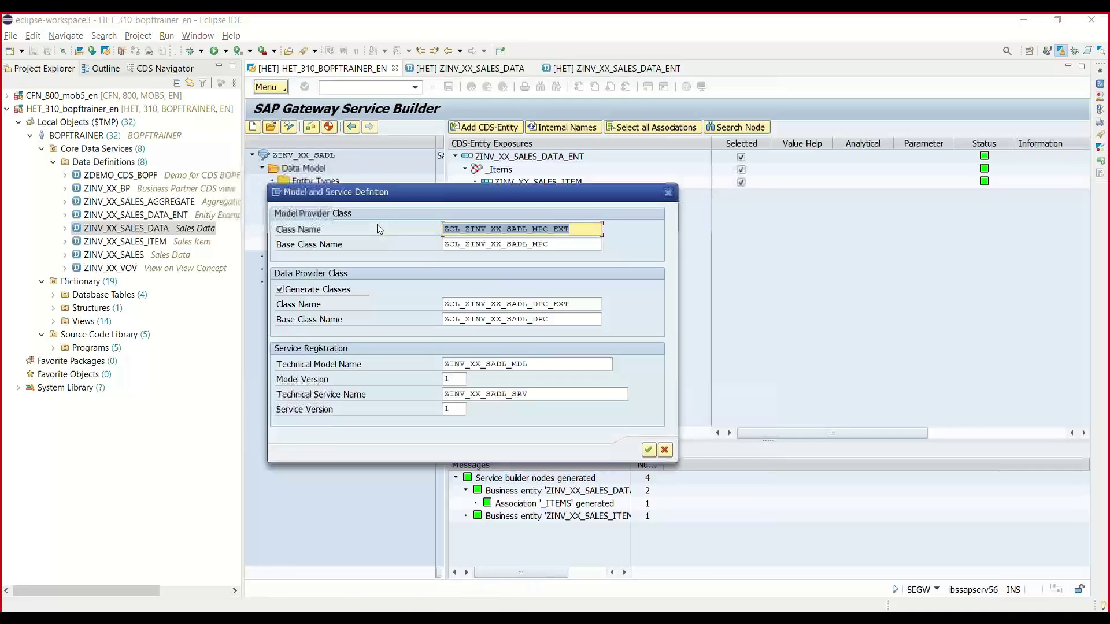
left_click(647, 450)
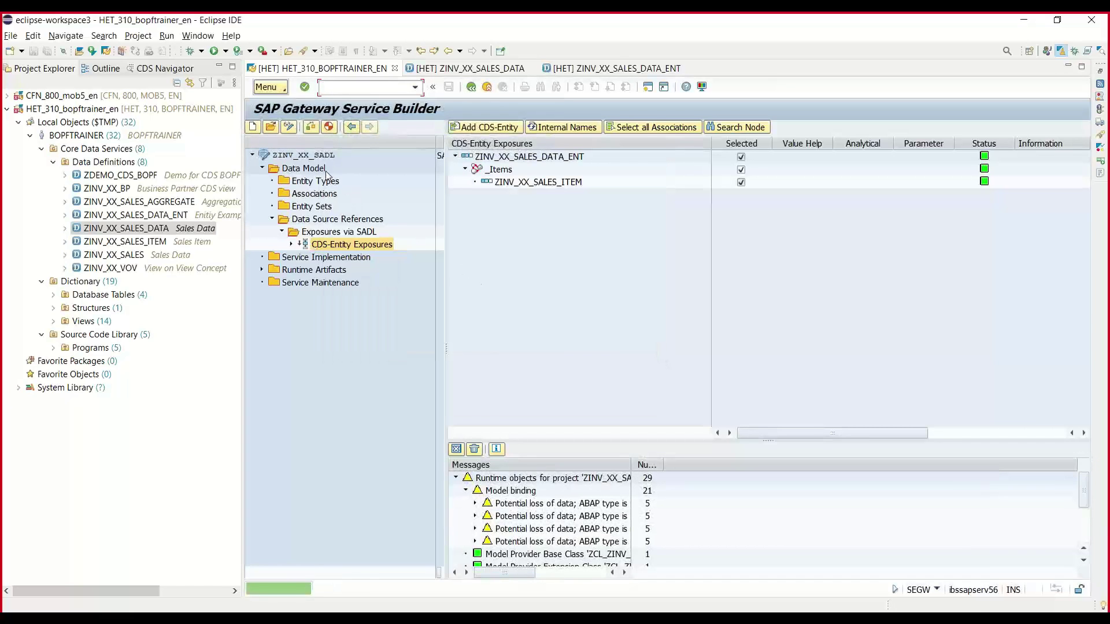
Step: Review the project's generation messages and open transaction /IWFND/MAINT_SERVICE
left_click(319, 156)
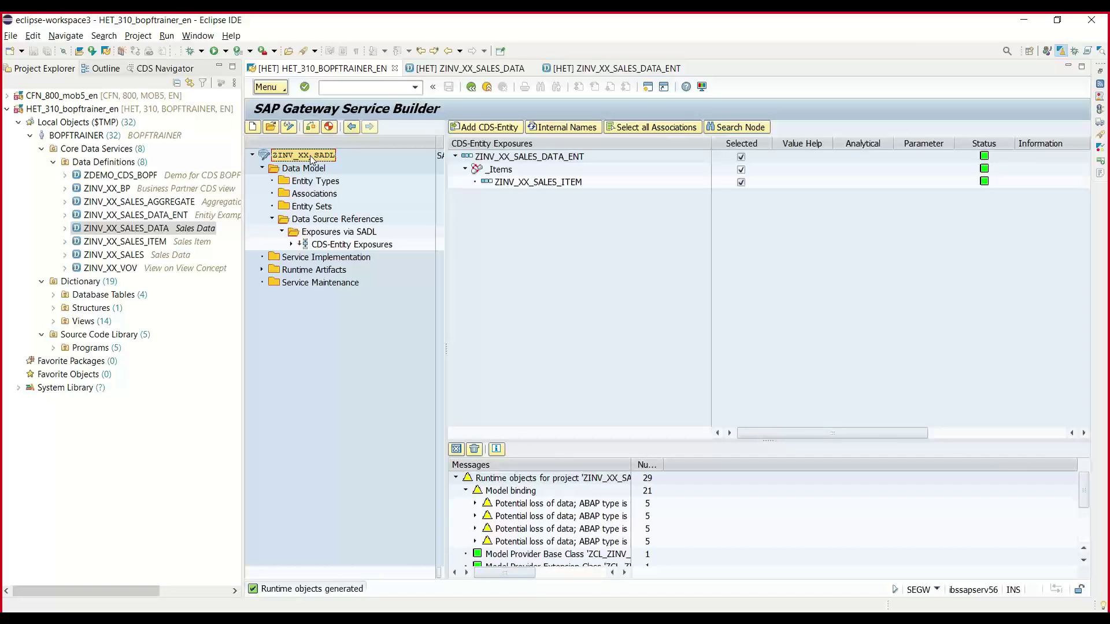
left_click(311, 156)
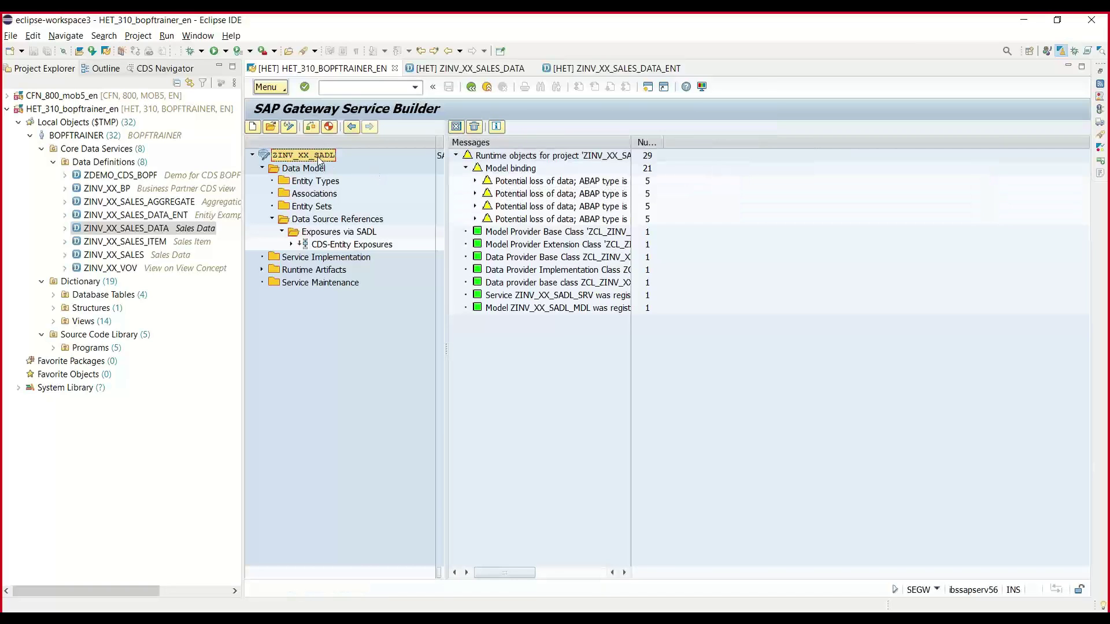
double_click(318, 158)
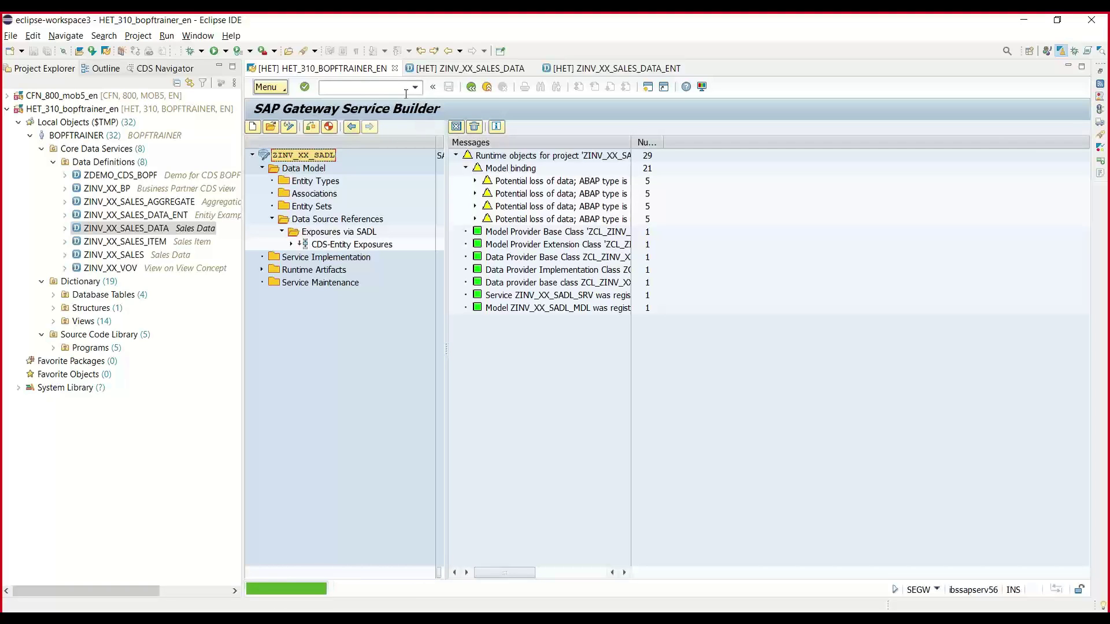
left_click(414, 87)
left_click(403, 110)
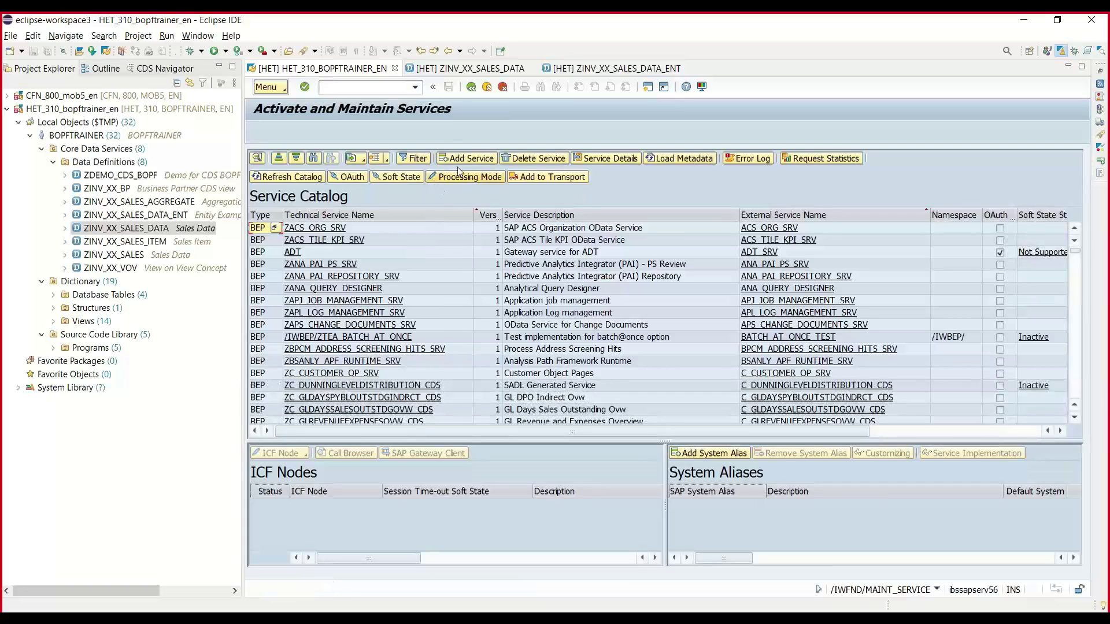
Step: Find backend service ZINV_XX_SADL_SRV by external name and add it with default settings
left_click(467, 158)
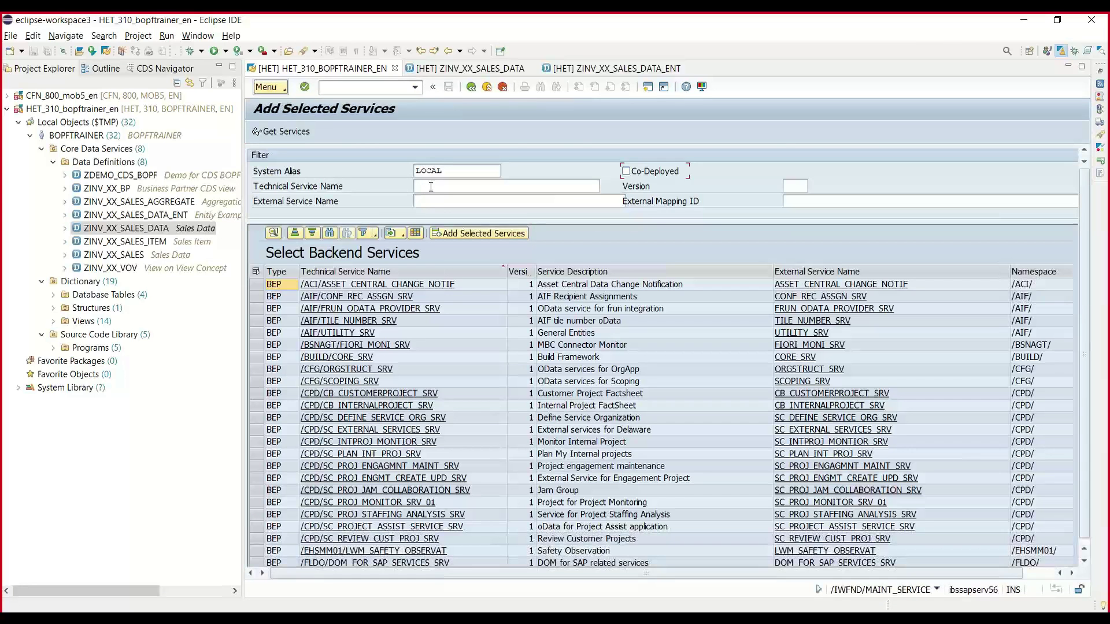
left_click(442, 200)
type("ZINV_XX_SADL")
key("Return")
left_click(521, 206)
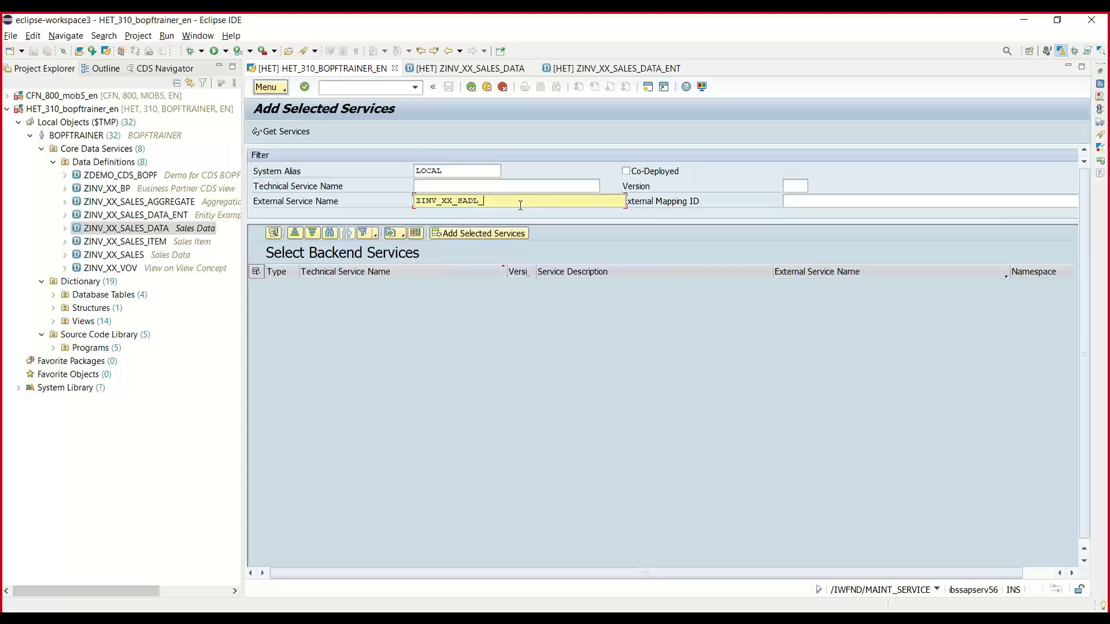
type("_SRV")
key("Return")
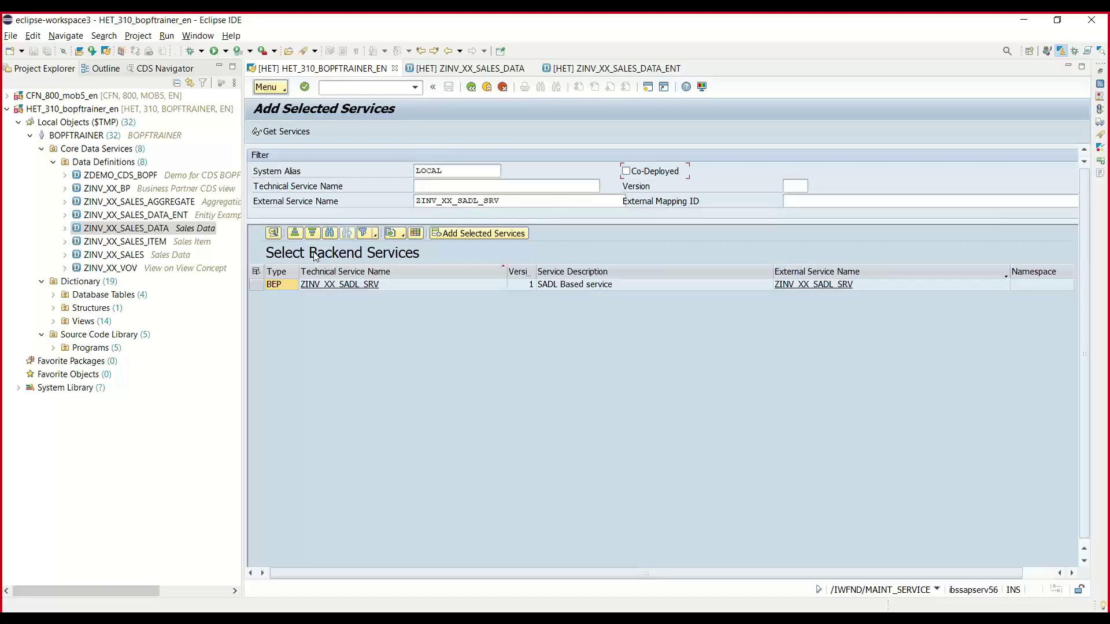
left_click(422, 289)
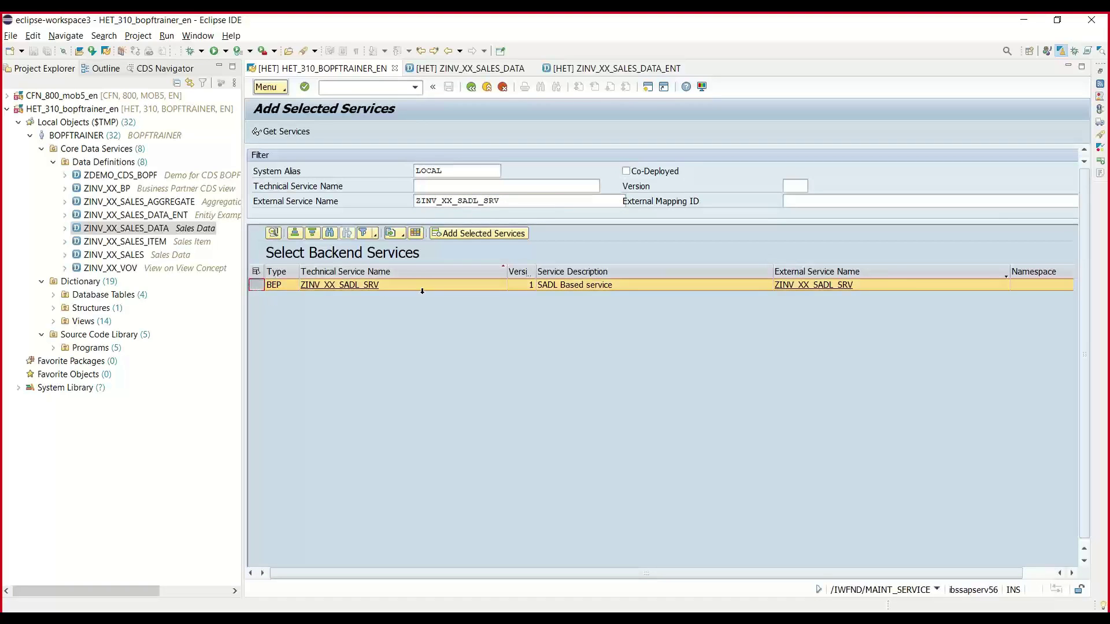
left_click(486, 233)
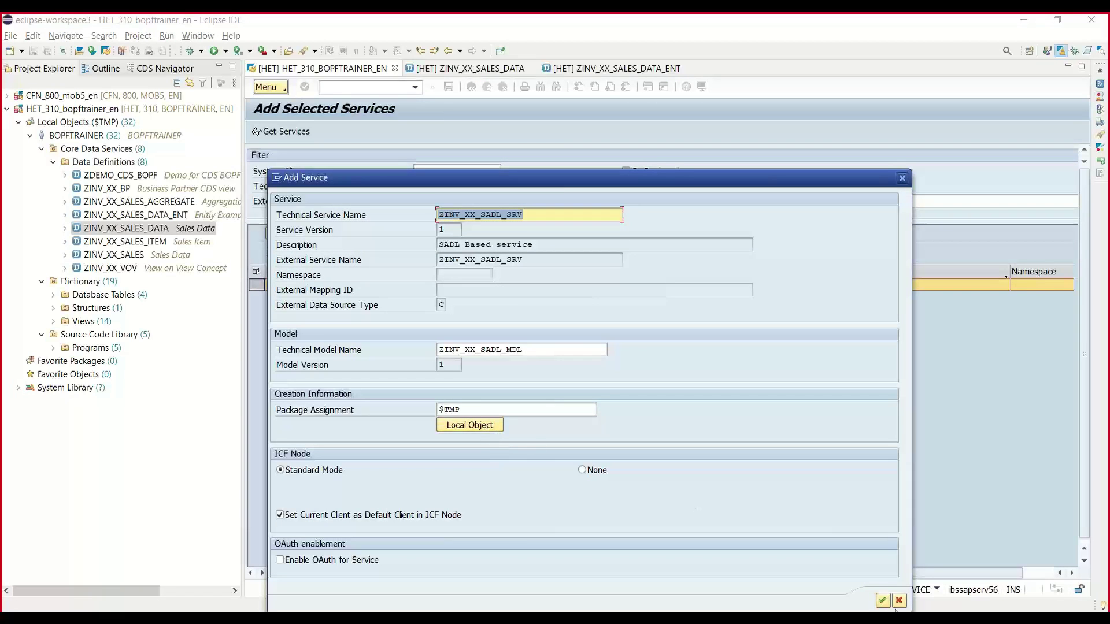
left_click(883, 601)
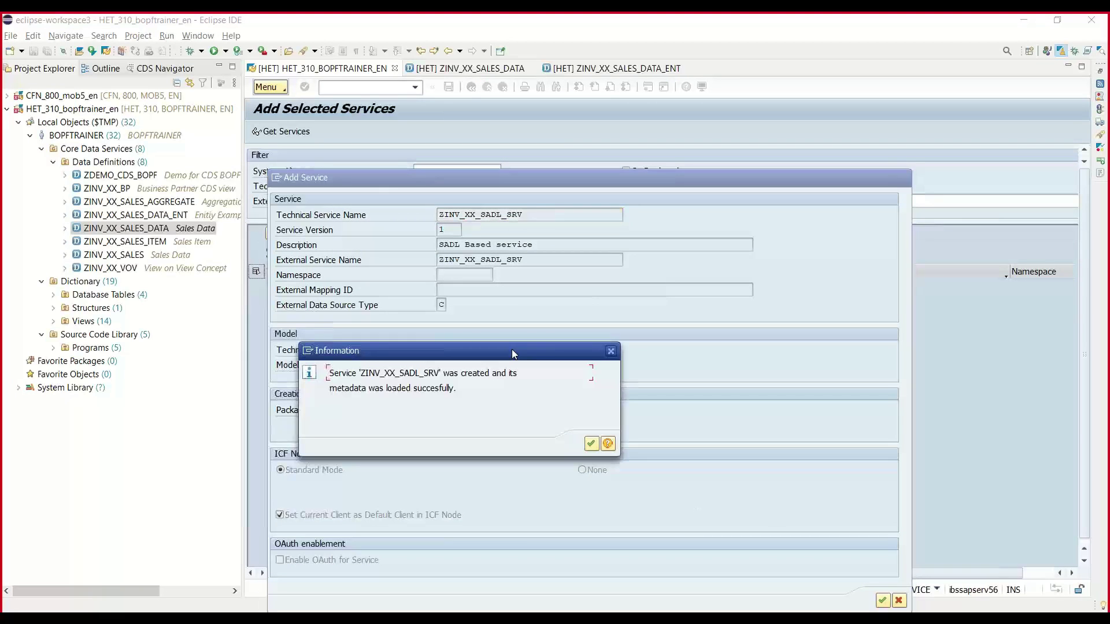
left_click(591, 444)
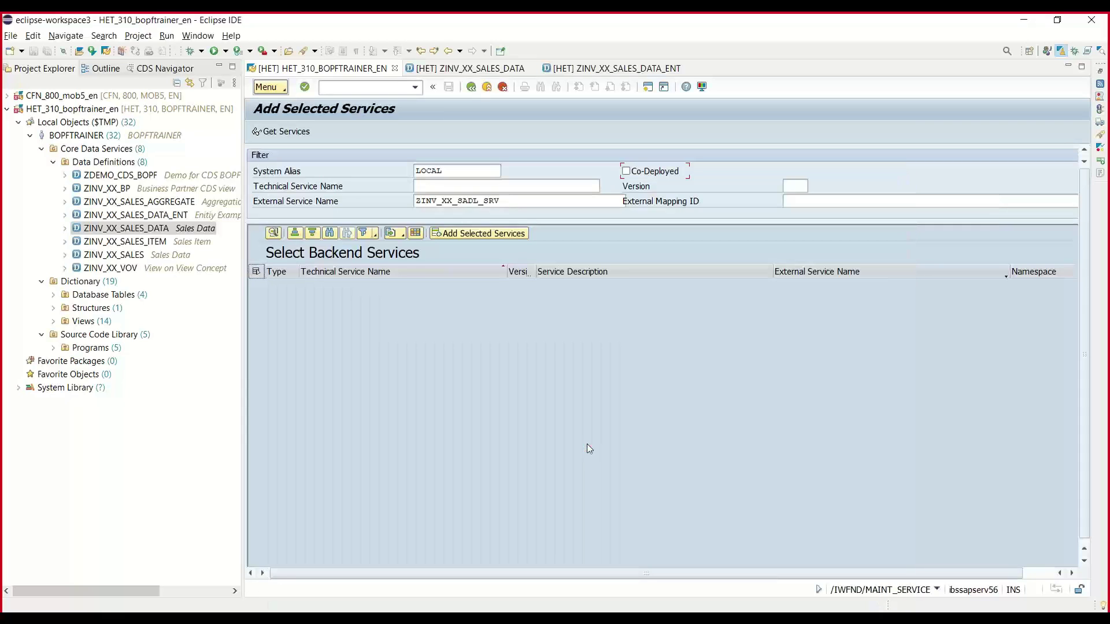
left_click(497, 204)
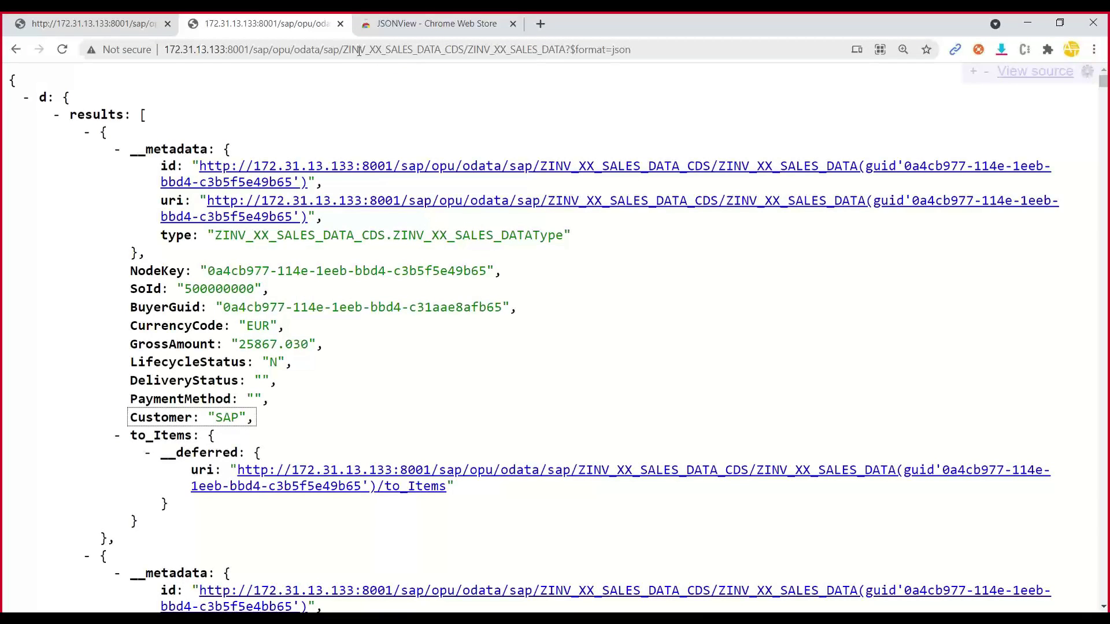
Step: Load the service document at /sap/opu/odata/sap/ZINV_XX_SADL_SRV/
left_click_drag(342, 48, 631, 50)
type("ZINV_XX_SADL_SRV")
key("Return")
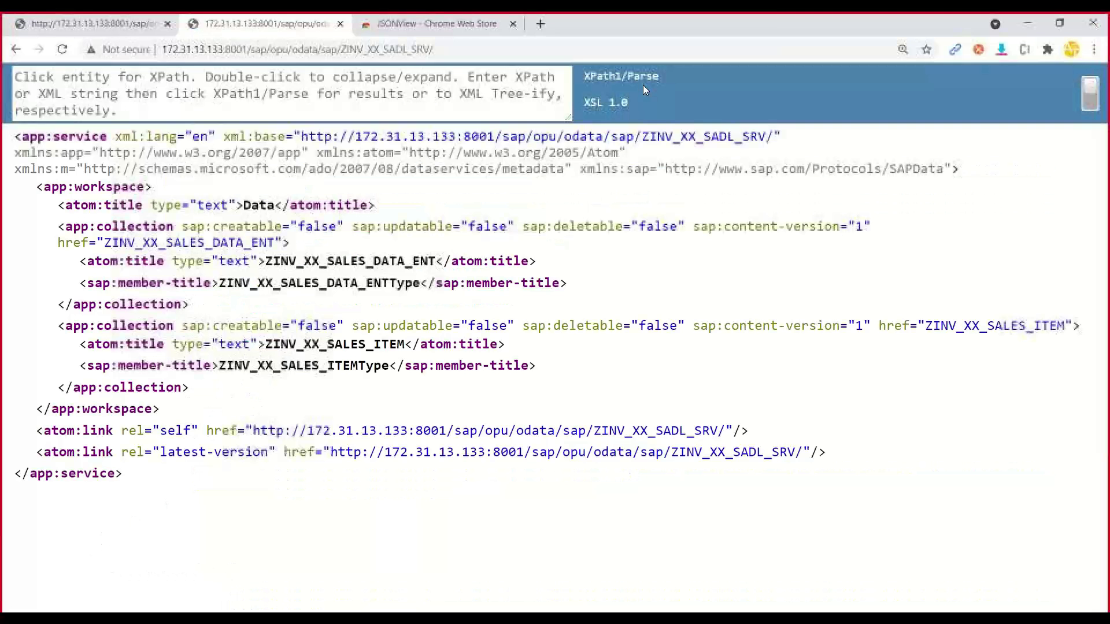
Step: Query ZINV_XX_SALES_DATA_ENT?$format=json and inspect each record's to_Items link
double_click(351, 263)
key("ctrl+c")
left_click(472, 52)
left_click(603, 47)
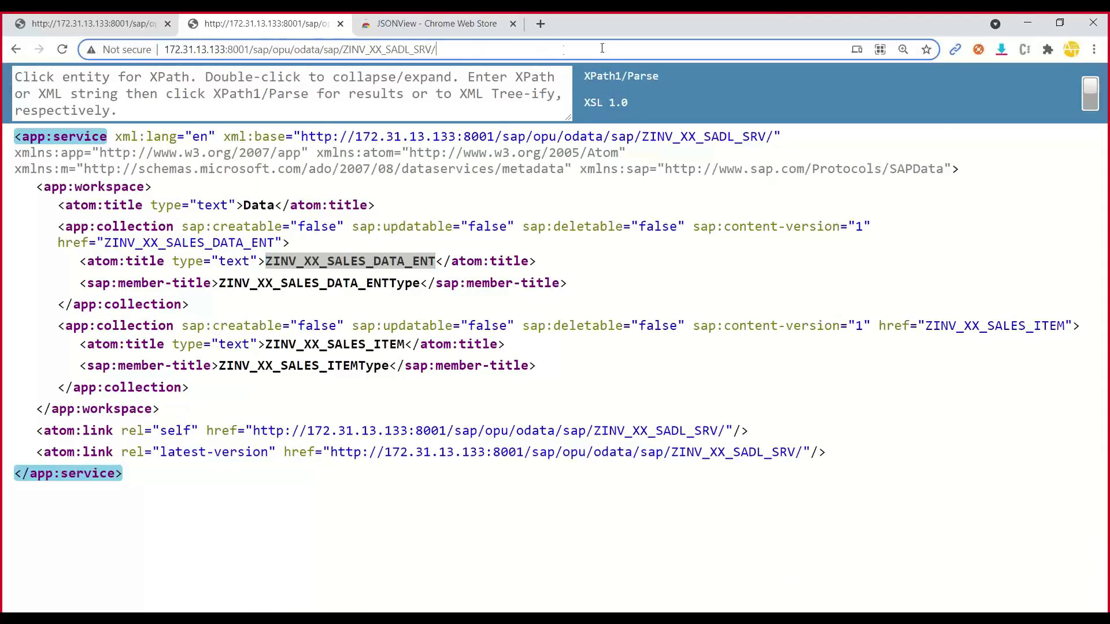
key("ctrl+v")
type("?$f")
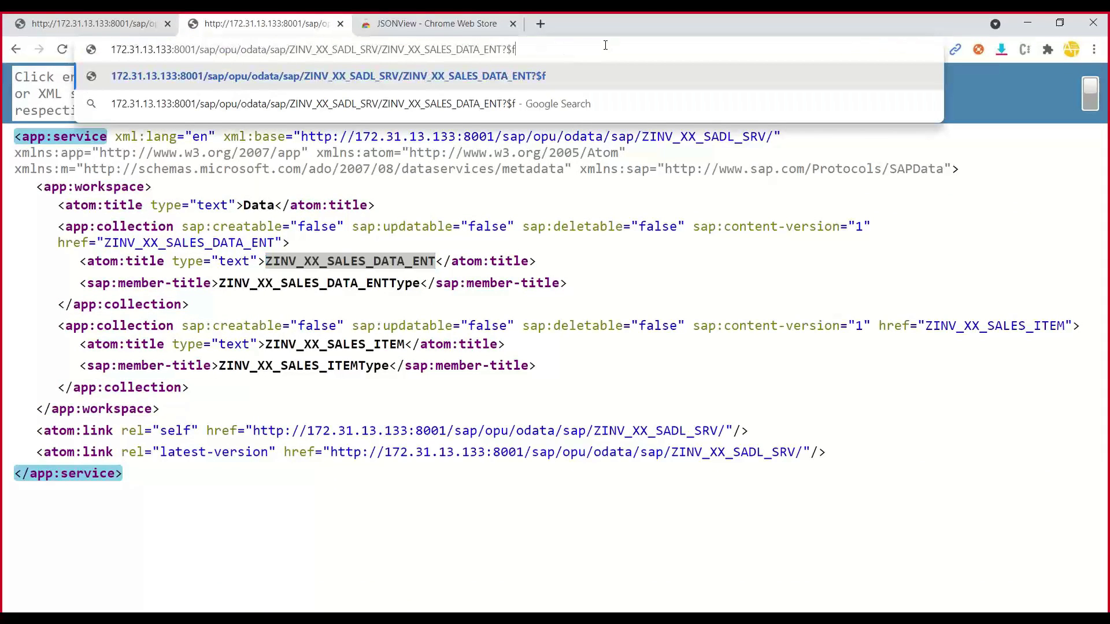
type("ormat=json")
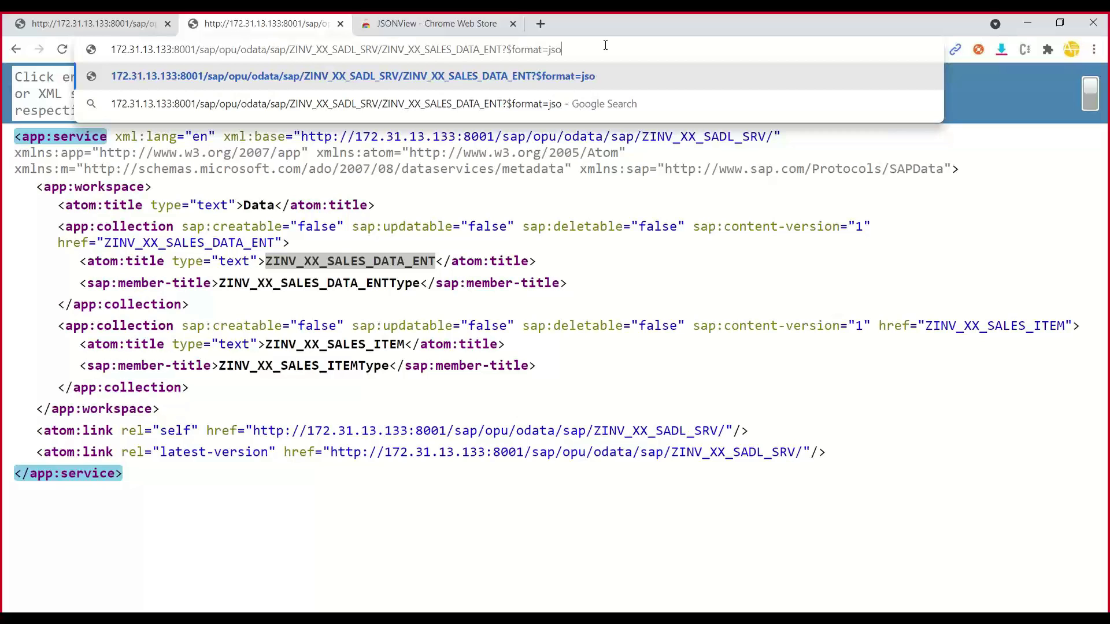
key("Return")
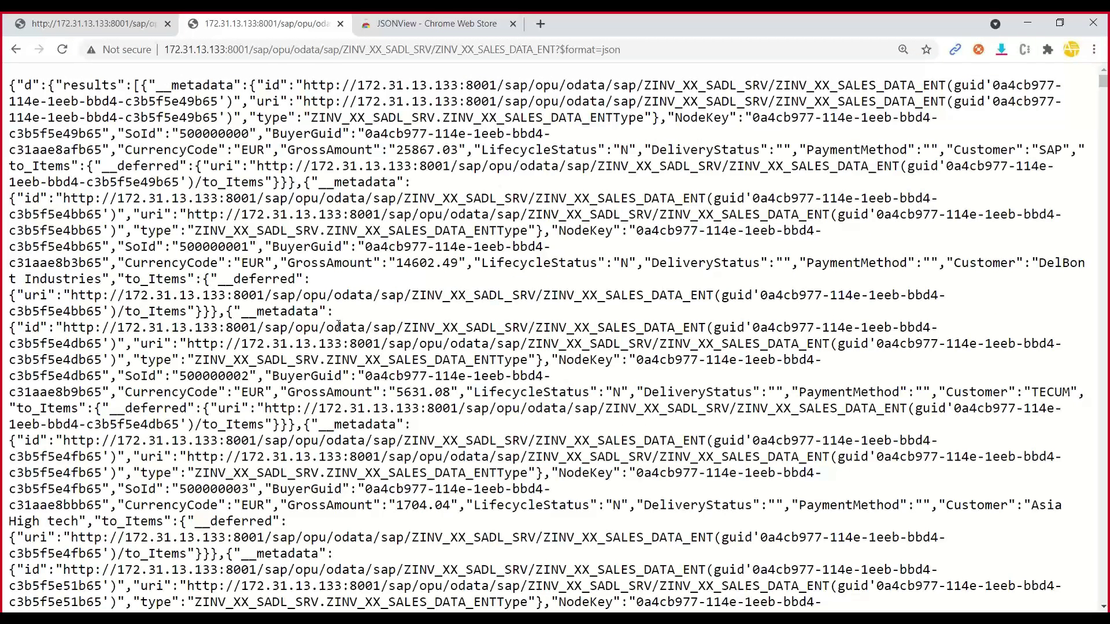
scroll(339, 328, "down", 5)
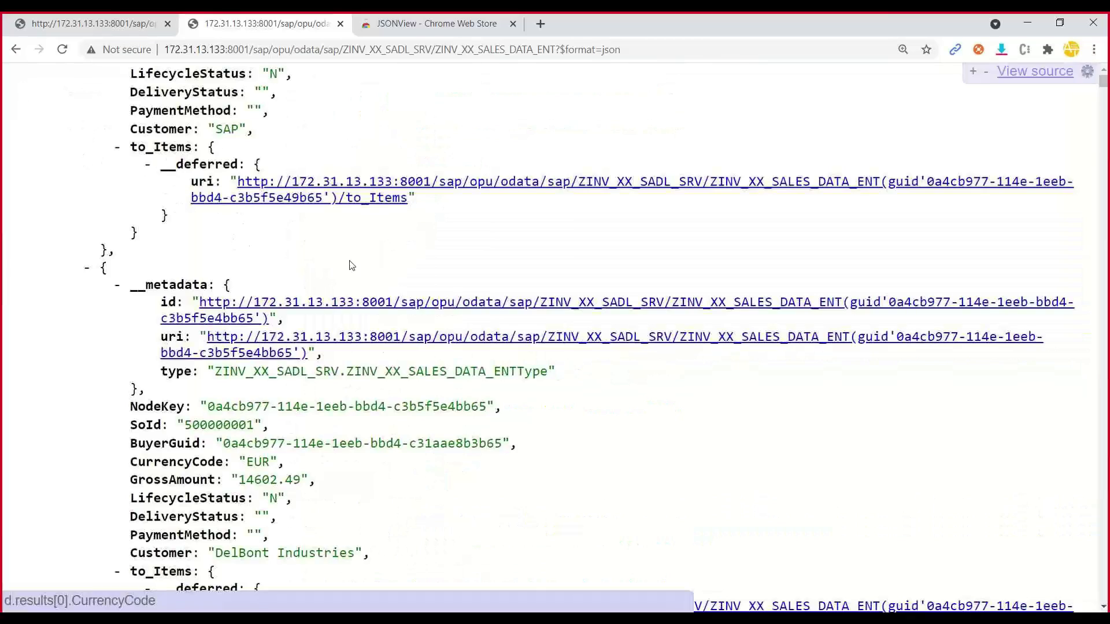
scroll(130, 224, "up", 1)
double_click(131, 222)
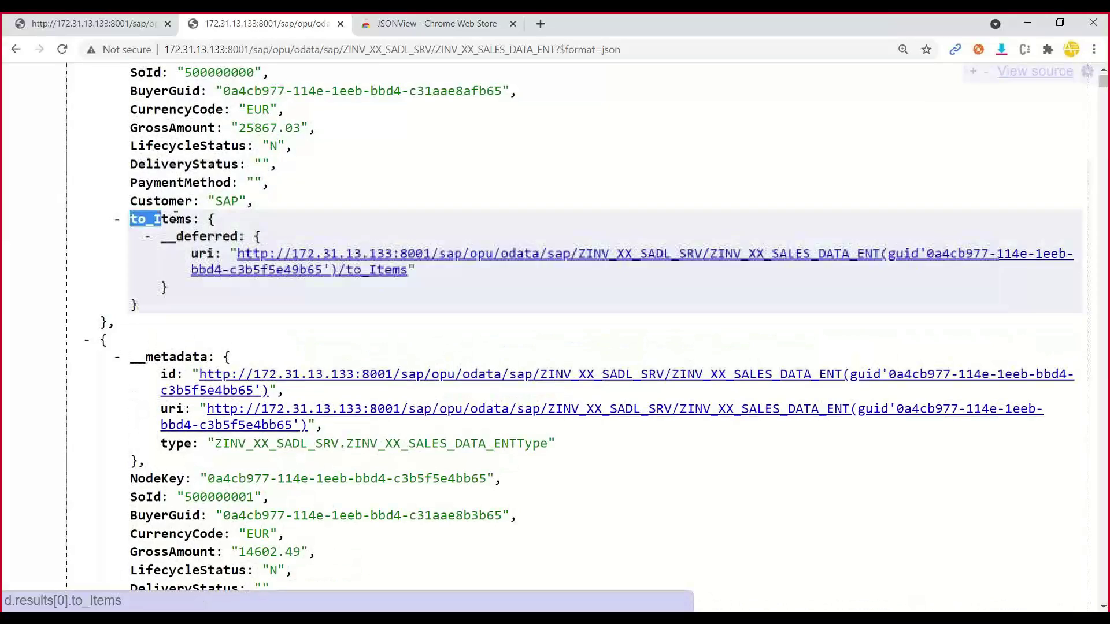
scroll(174, 347, "up", 3)
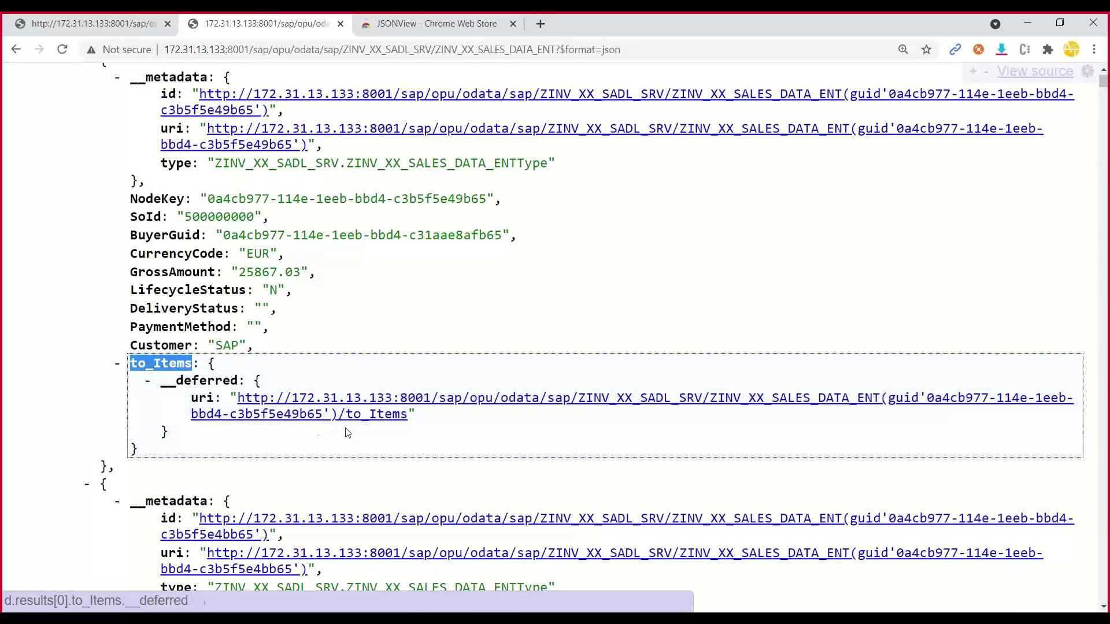
left_click(374, 423)
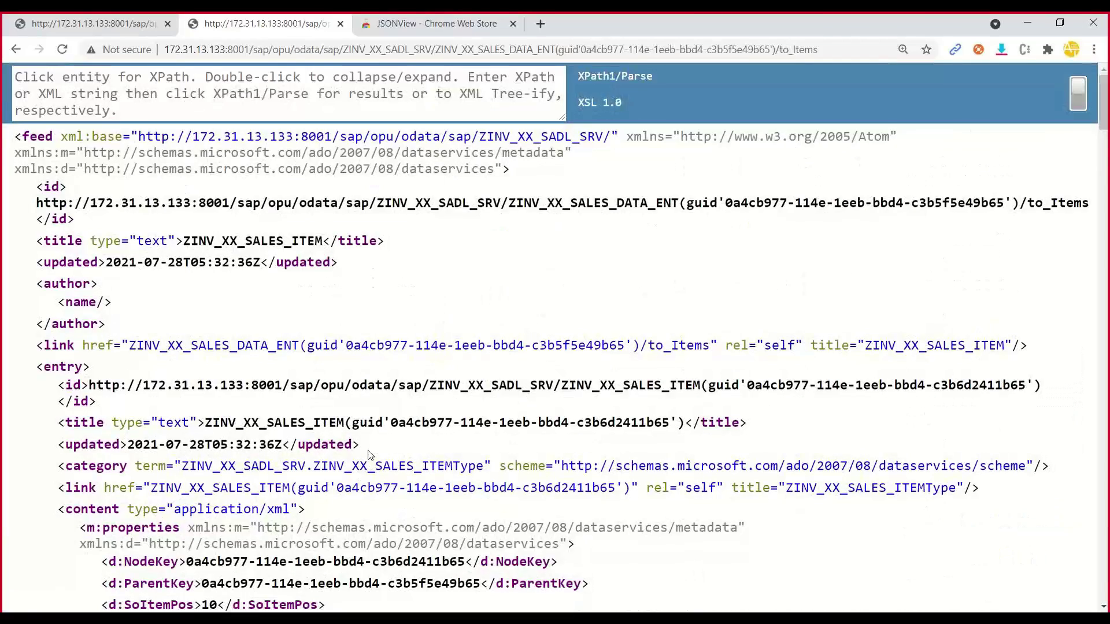
scroll(434, 381, "down", 20)
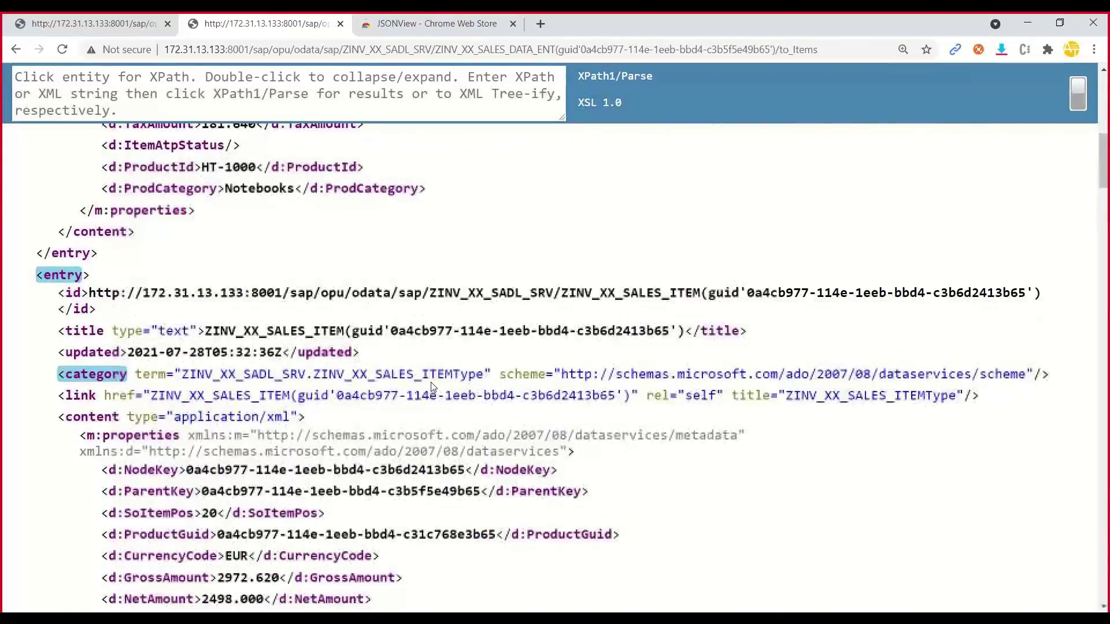
scroll(429, 401, "down", 20)
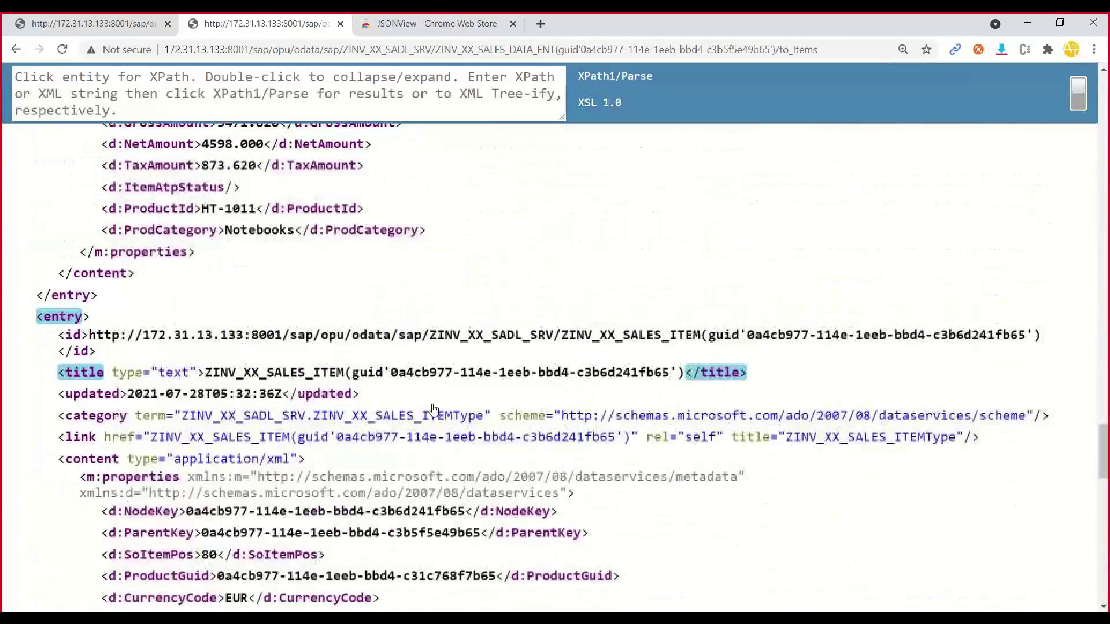
scroll(425, 415, "down", 10)
scroll(289, 382, "up", 20)
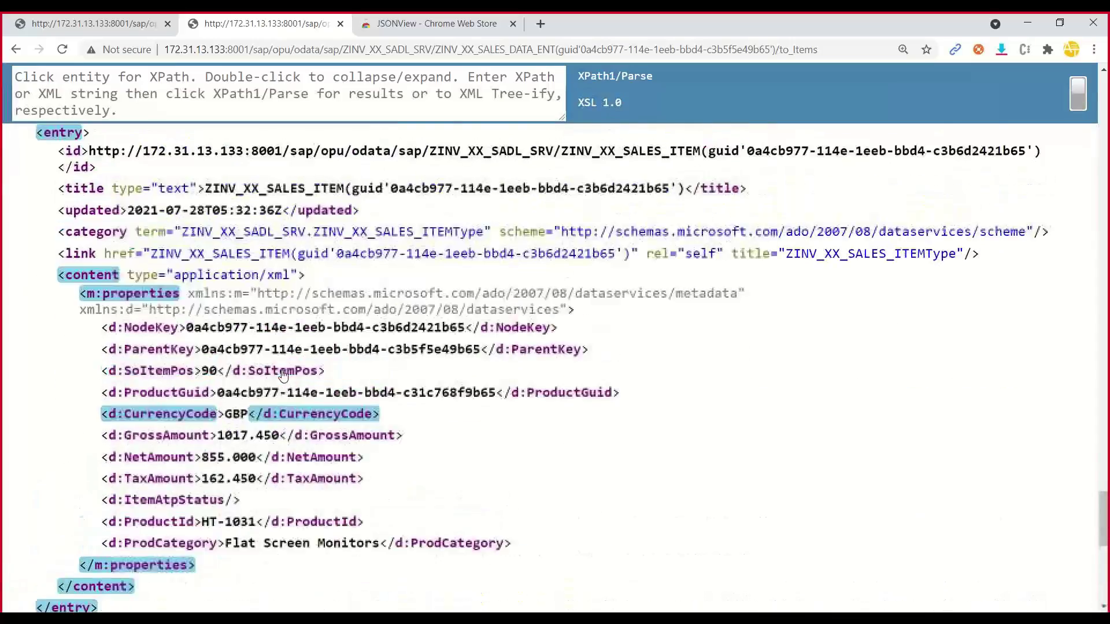
scroll(284, 365, "up", 20)
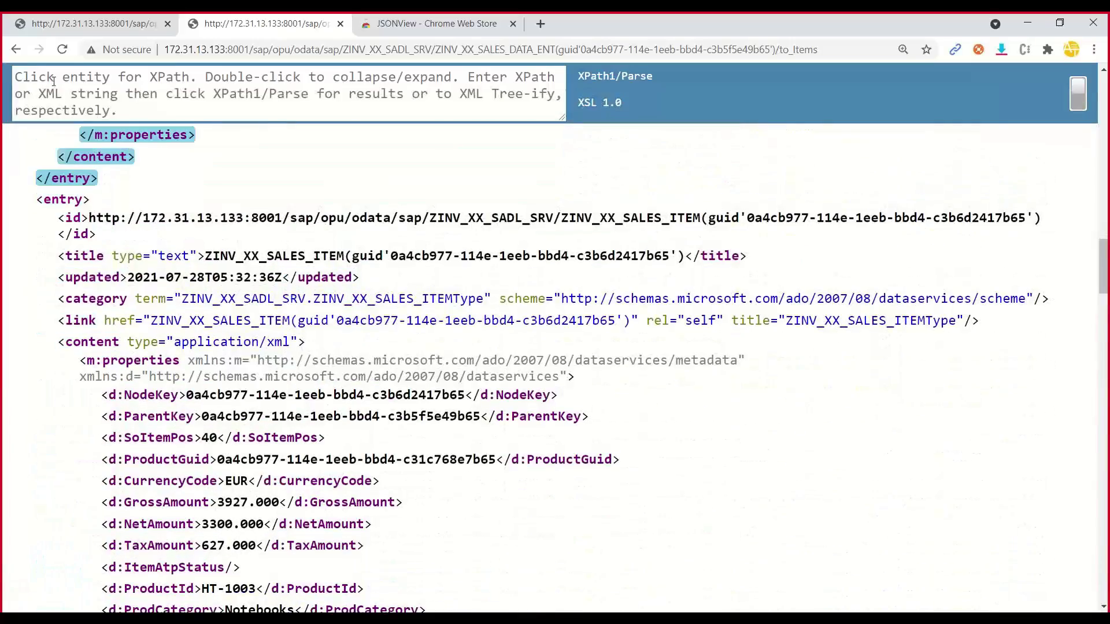
left_click(16, 49)
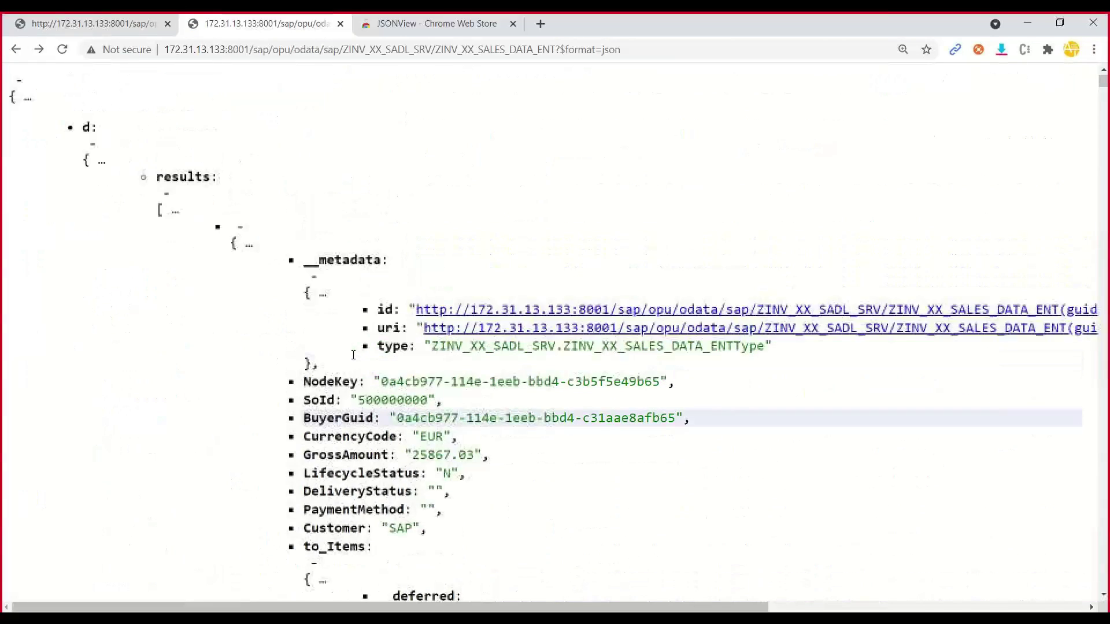
scroll(351, 354, "down", 10)
scroll(348, 354, "down", 15)
scroll(349, 356, "down", 15)
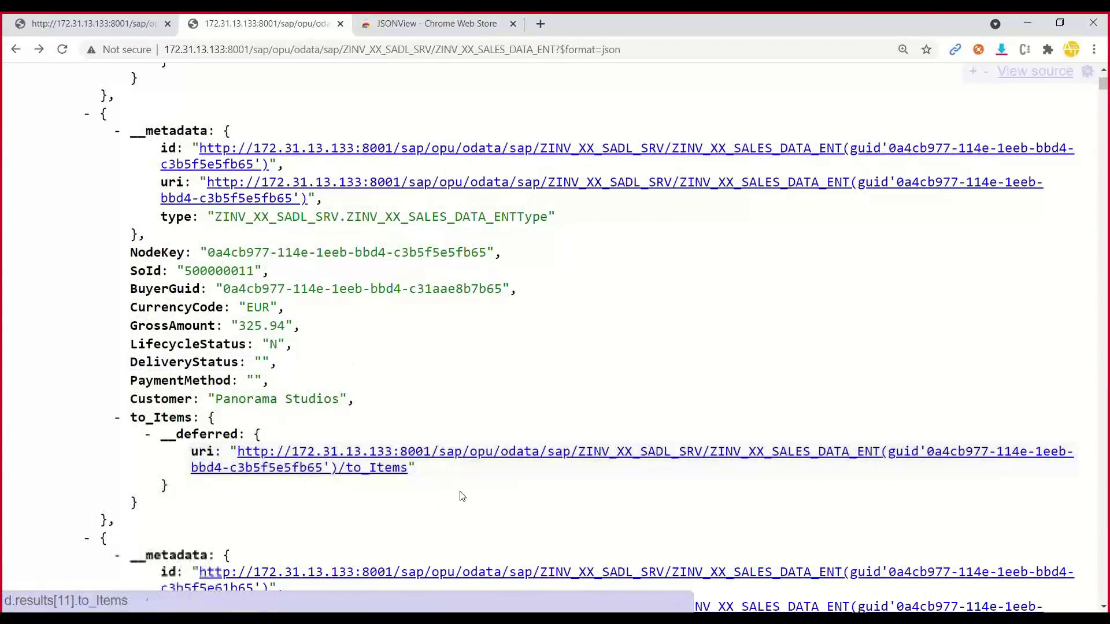
left_click_drag(404, 467, 173, 451)
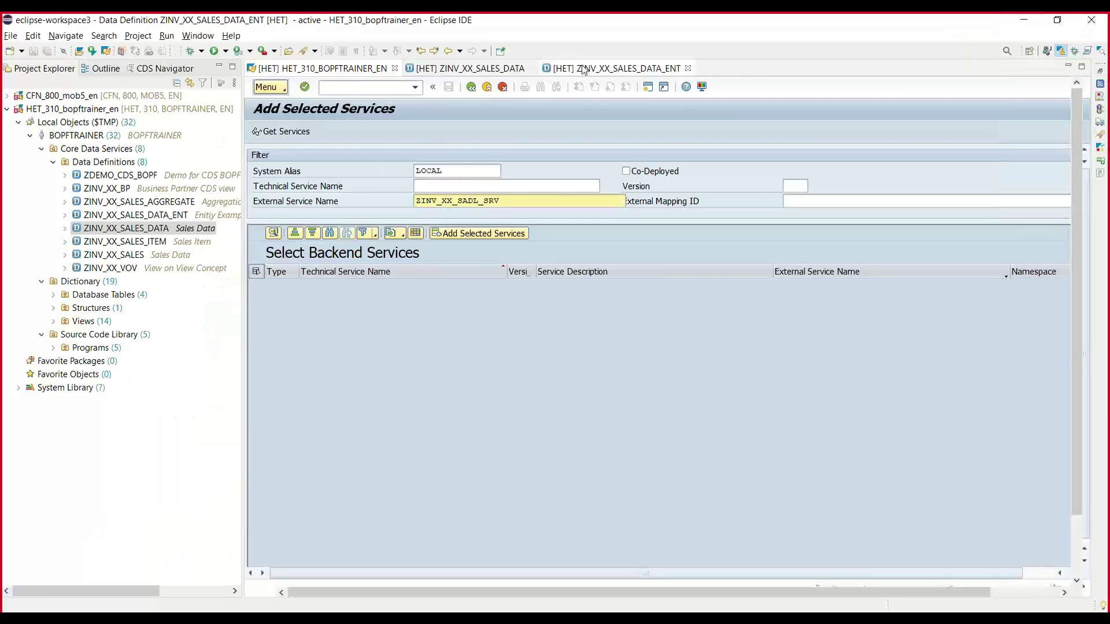
Step: Highlight the exposed _Items association on line 24 of ZINV_XX_SALES_DATA_ENT, then return to Chrome
left_click(584, 70)
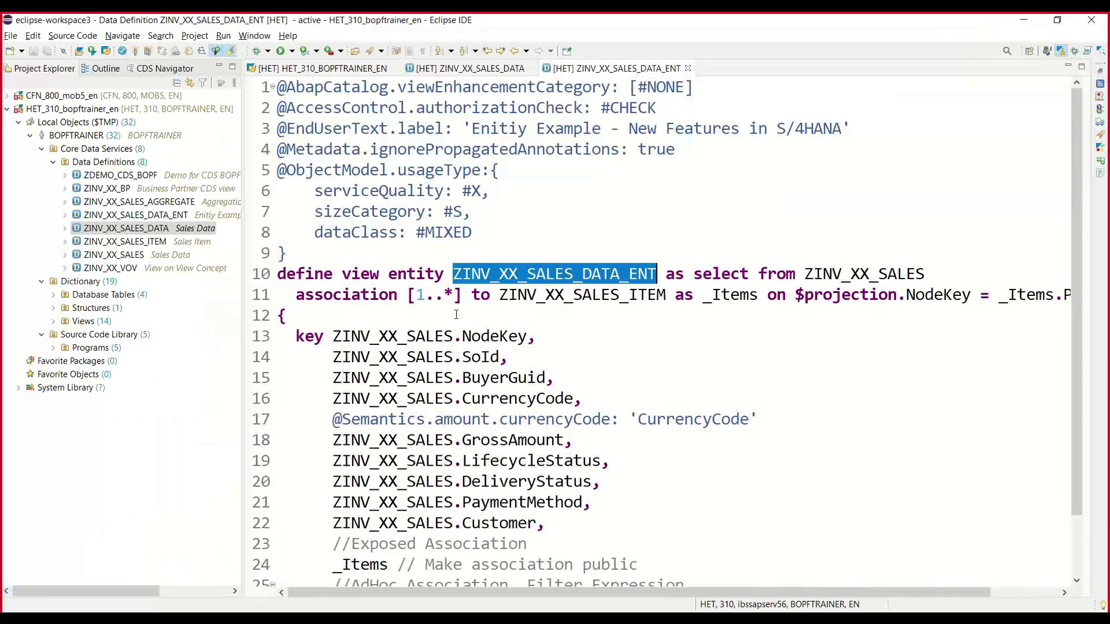
scroll(342, 507, "down", 1)
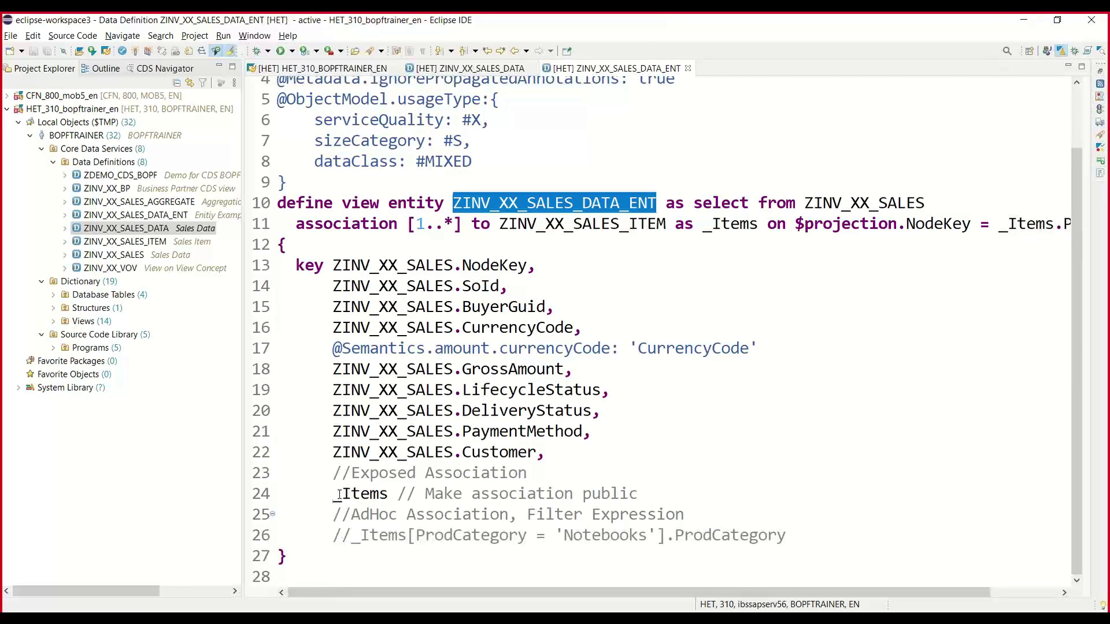
left_click_drag(334, 495, 397, 495)
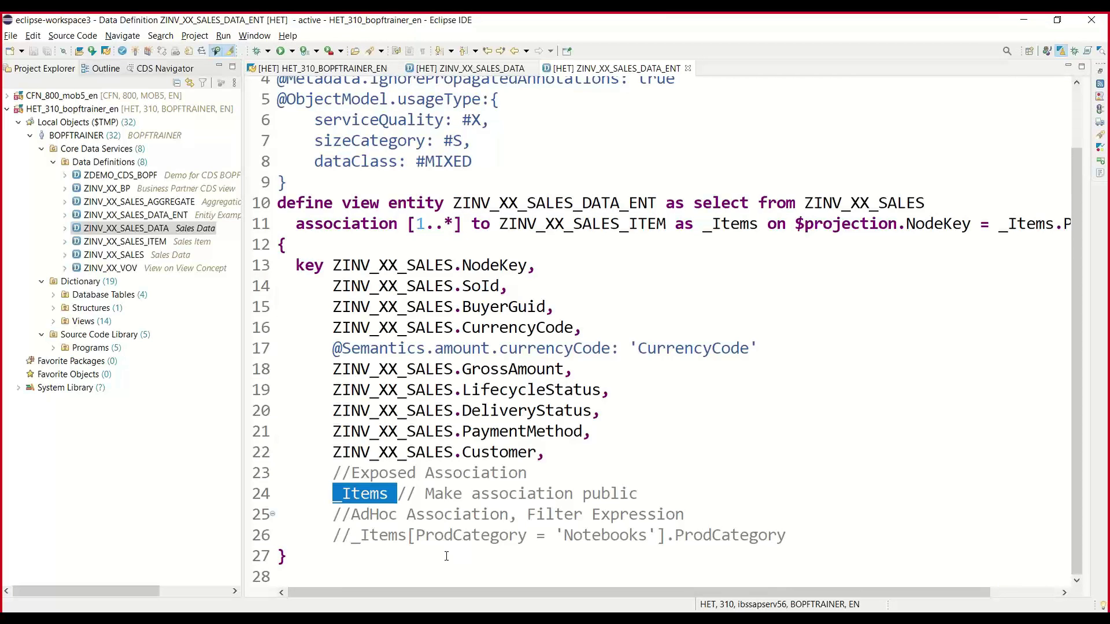
key("alt+Tab")
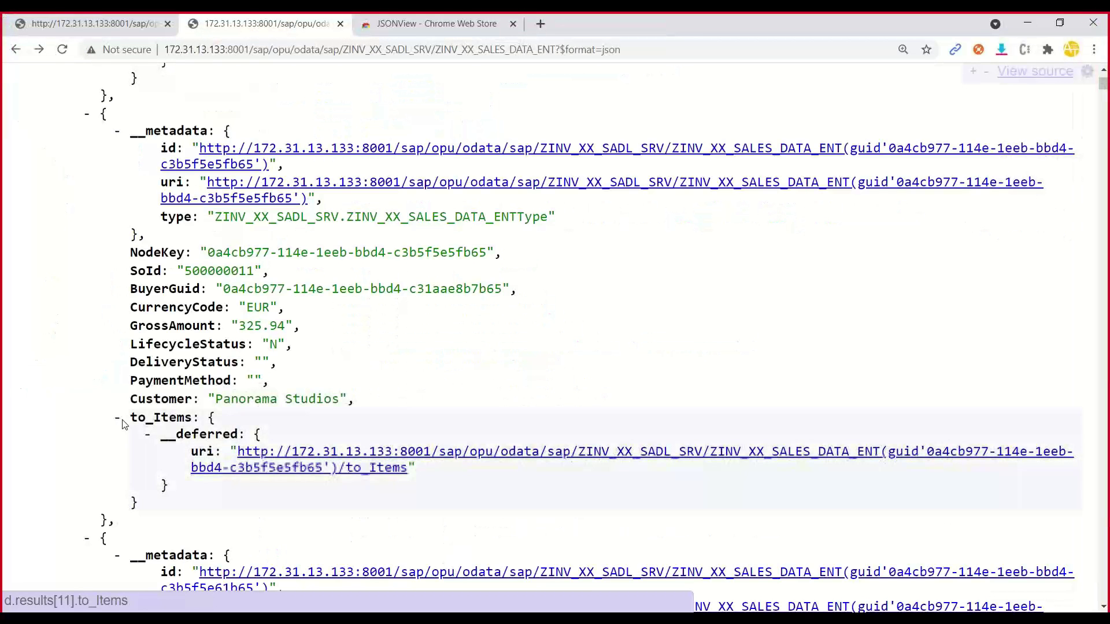
Step: Mark the to_Items block and glance at the service document tab before returning
triple_click(171, 495)
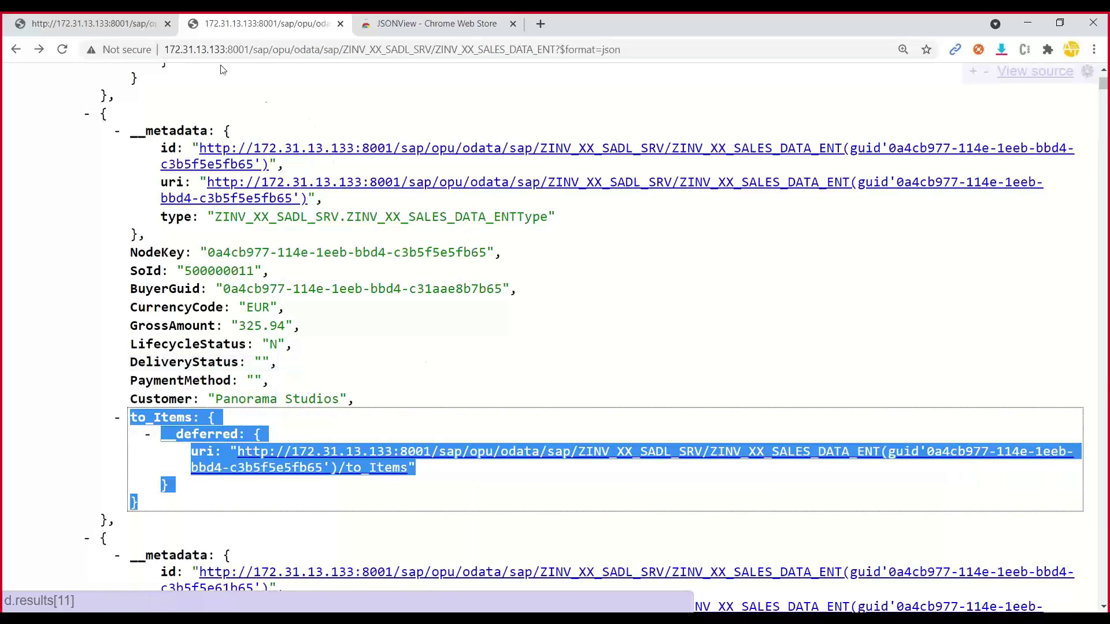
key("ctrl+shift+Tab")
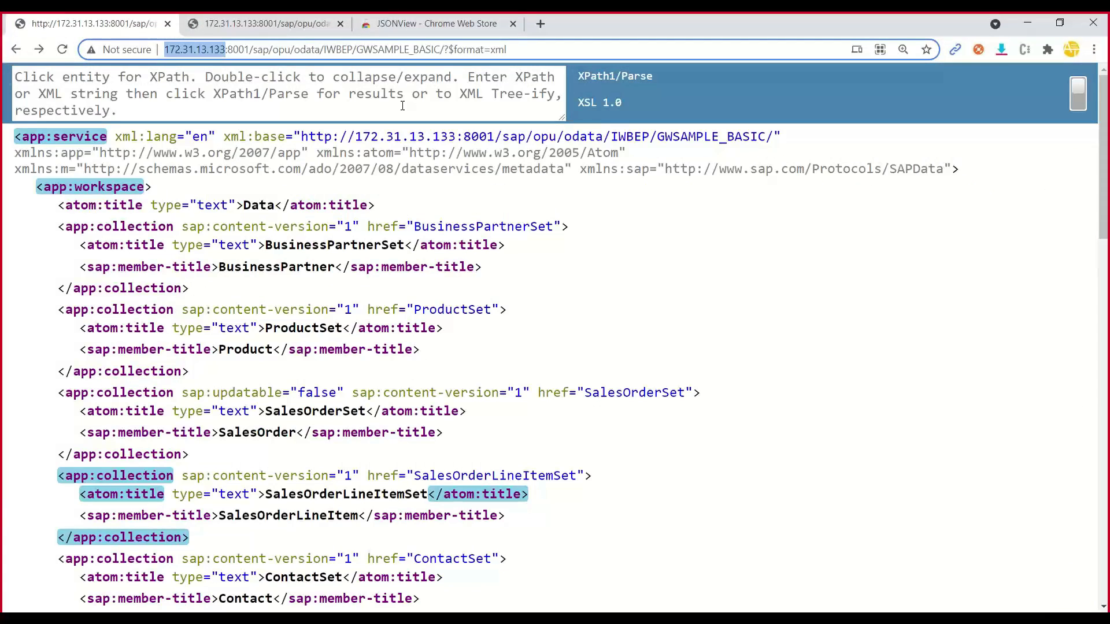
left_click(269, 24)
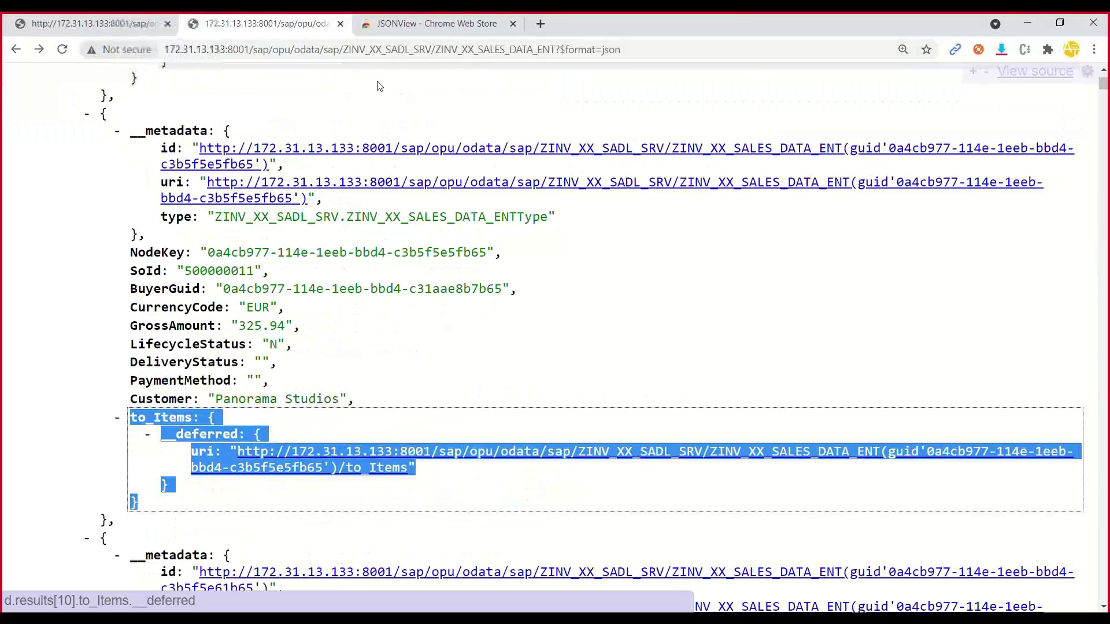
Step: Append &$top=2 so only the SAP and DelBont Industries orders are returned
left_click(708, 56)
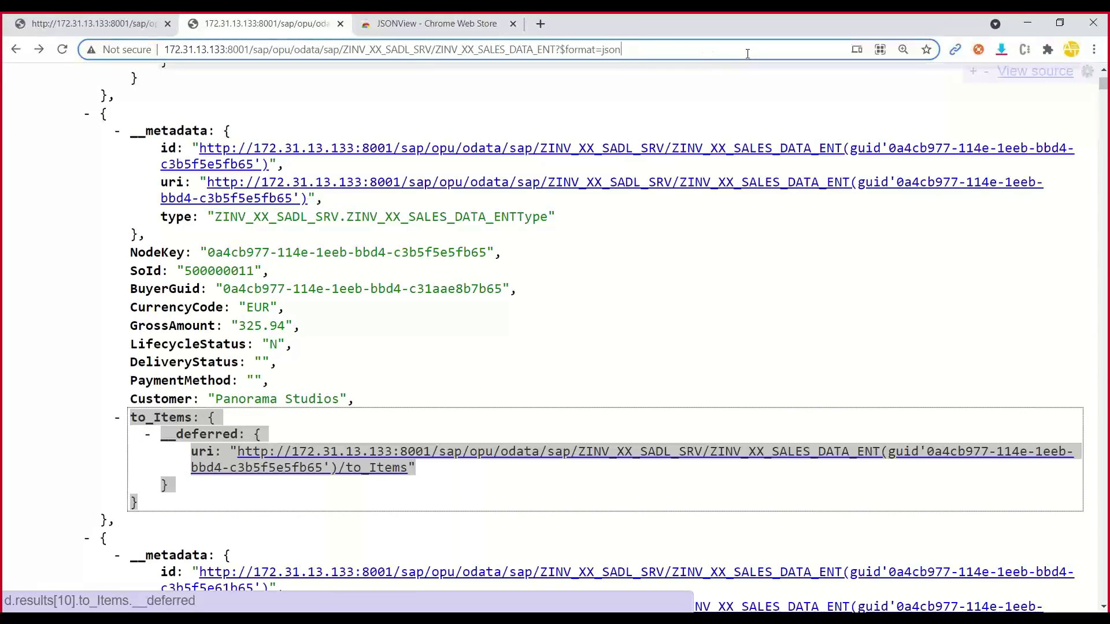
type("&")
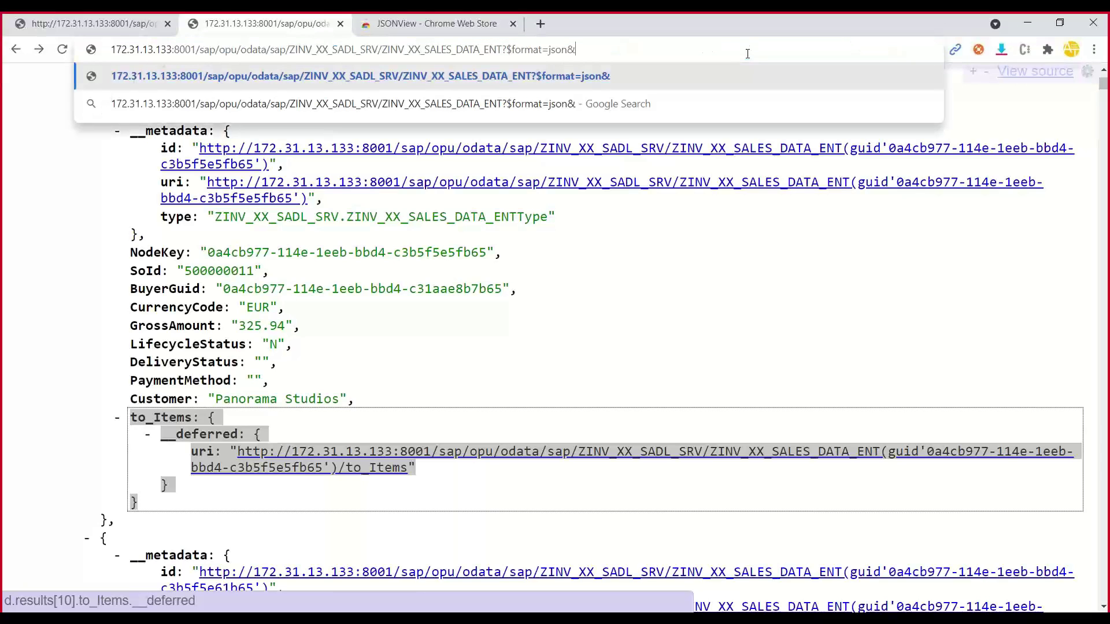
type("$t")
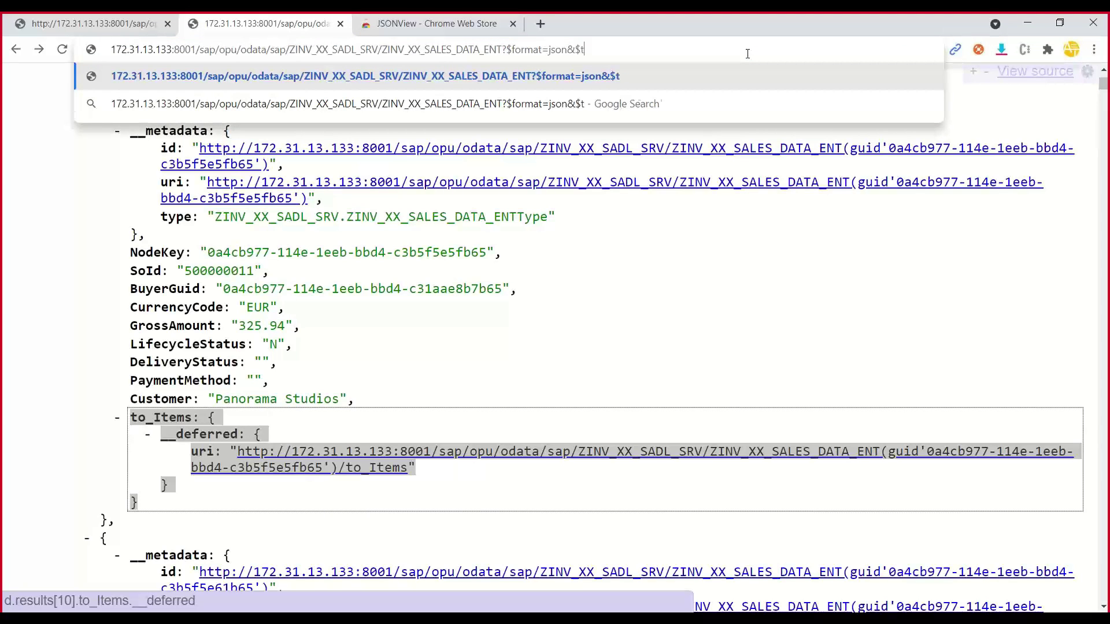
type("op=2")
key("Return")
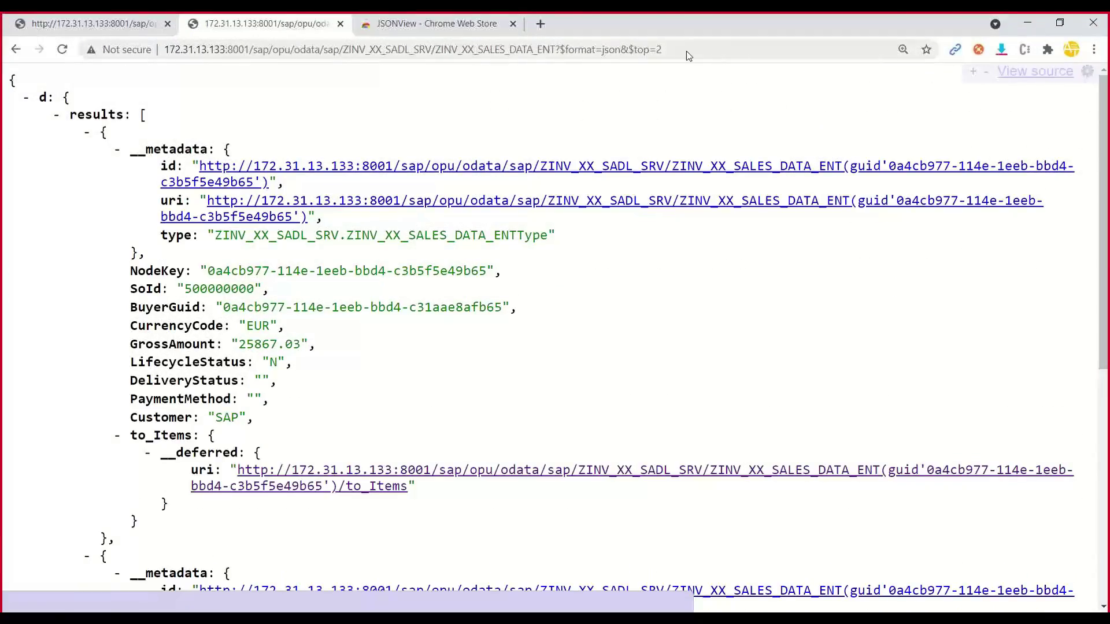
scroll(372, 341, "down", 7)
scroll(347, 341, "up", 7)
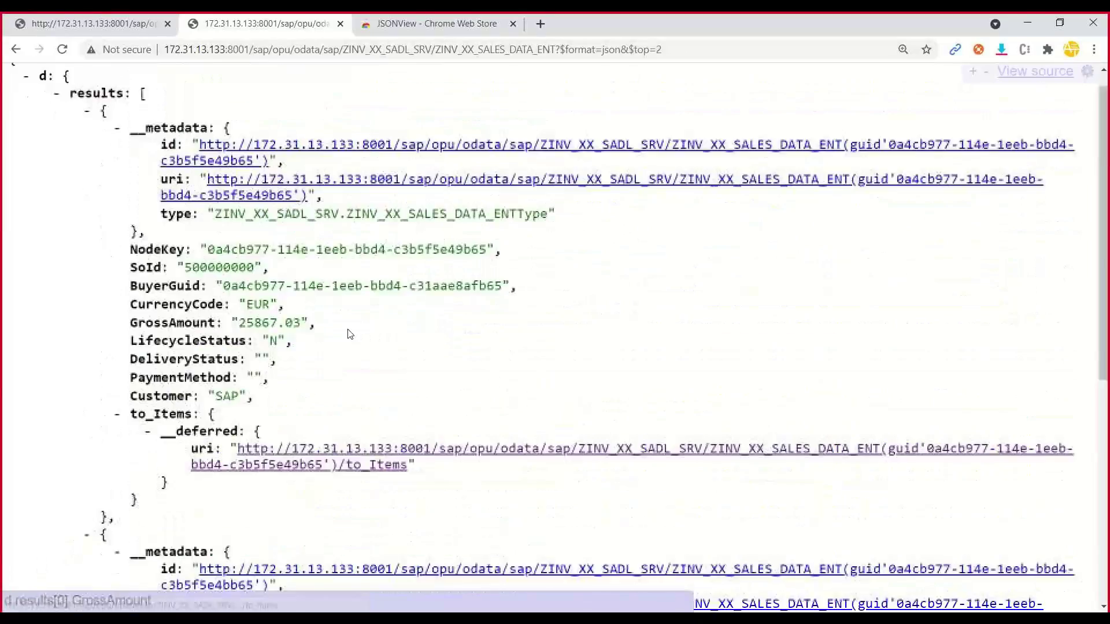
scroll(349, 334, "down", 7)
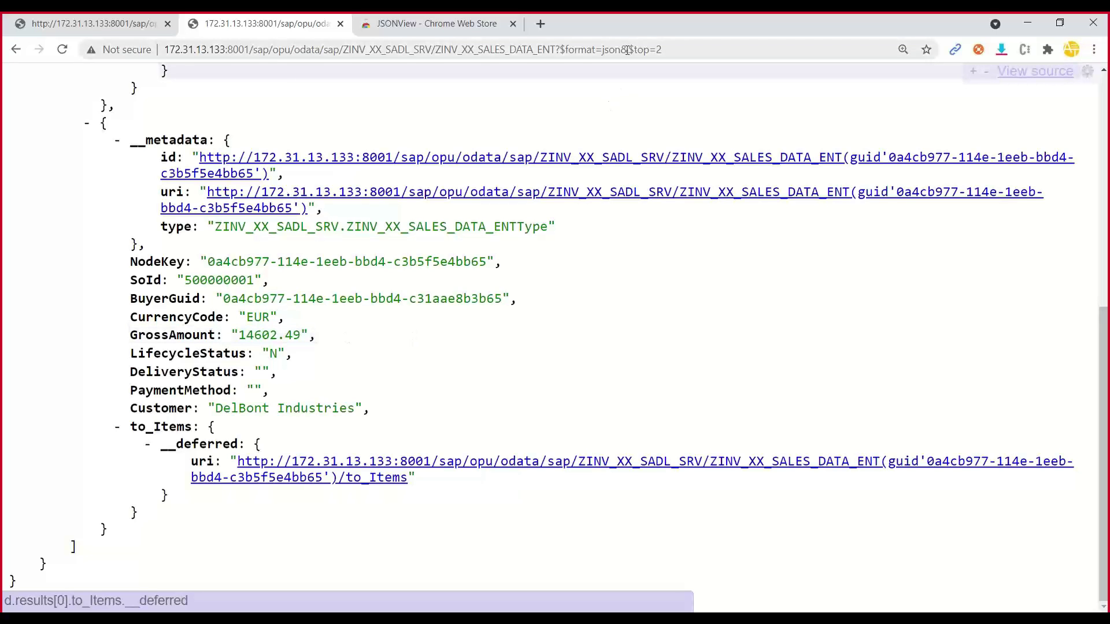
Step: Append &$skip=2 after $top=2 to page to orders 500000002 and 500000003
left_click_drag(663, 50, 628, 50)
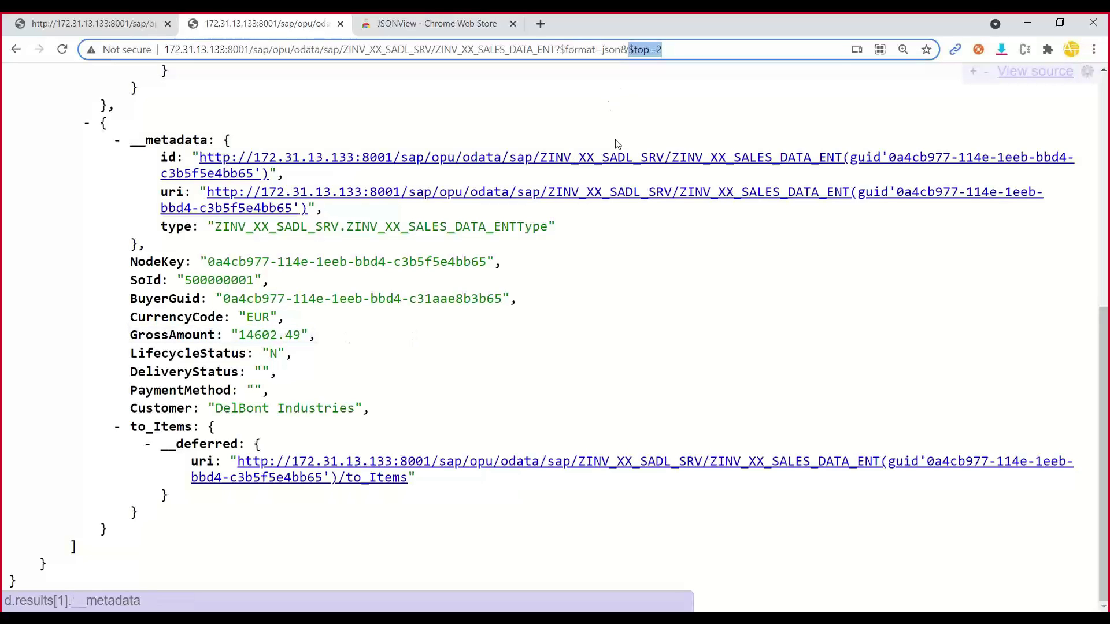
left_click(648, 50)
left_click_drag(634, 49, 685, 51)
left_click(685, 50)
type("&")
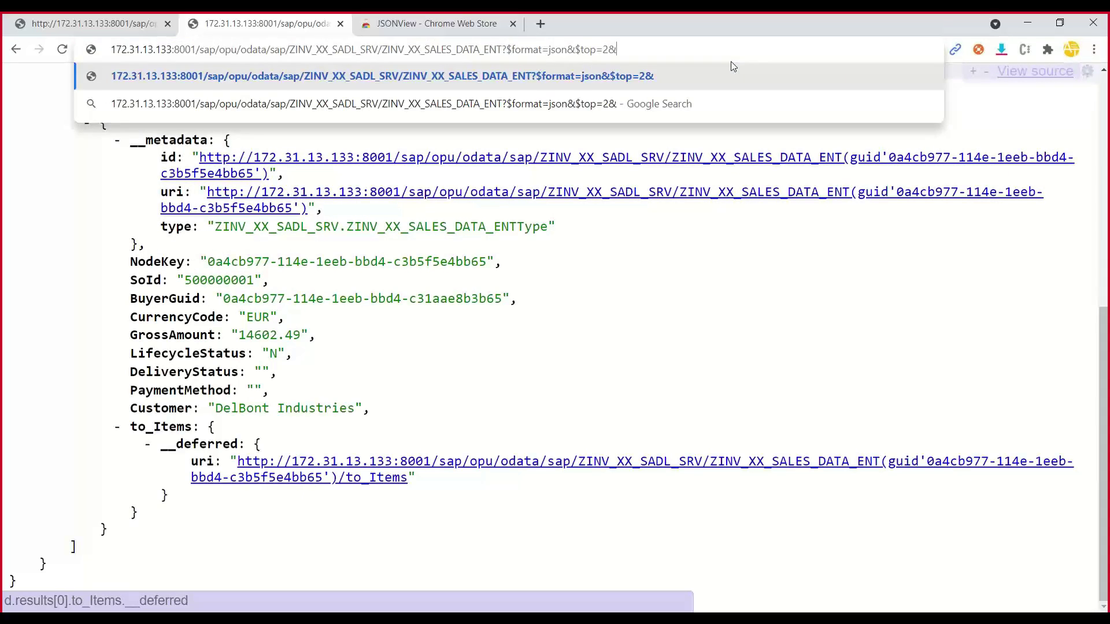
type("$skip")
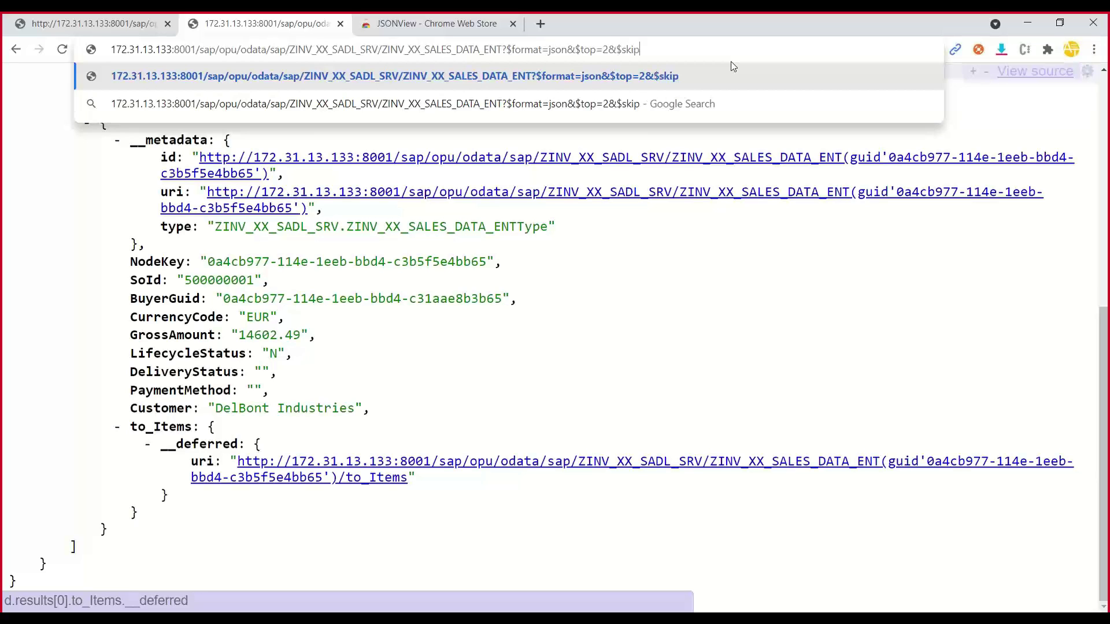
type("=2")
key("Return")
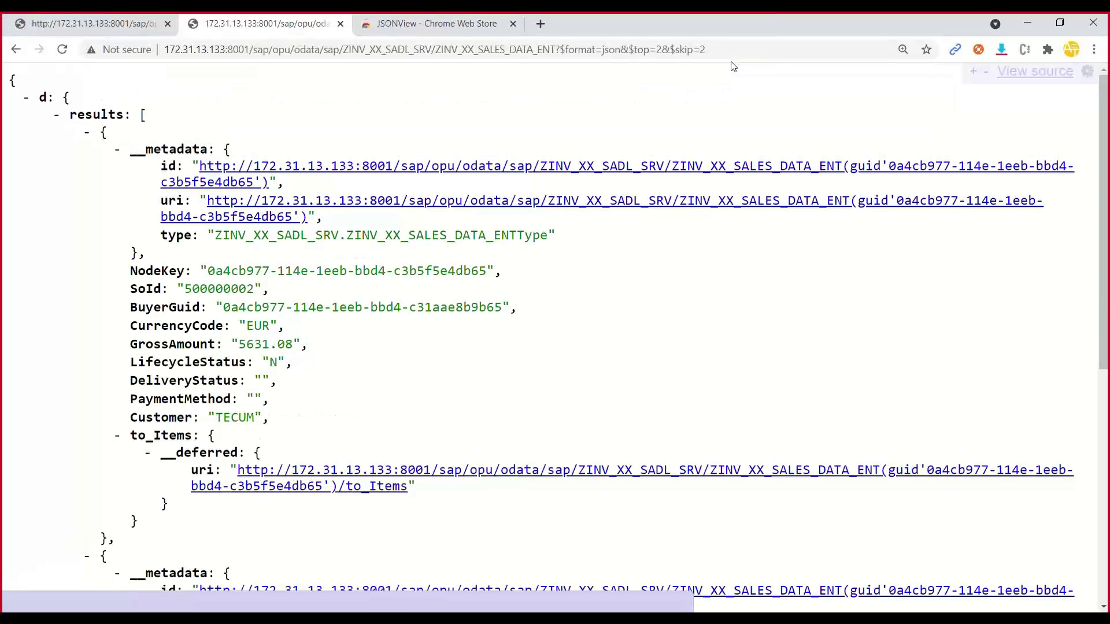
scroll(538, 243, "down", 6)
scroll(529, 254, "up", 6)
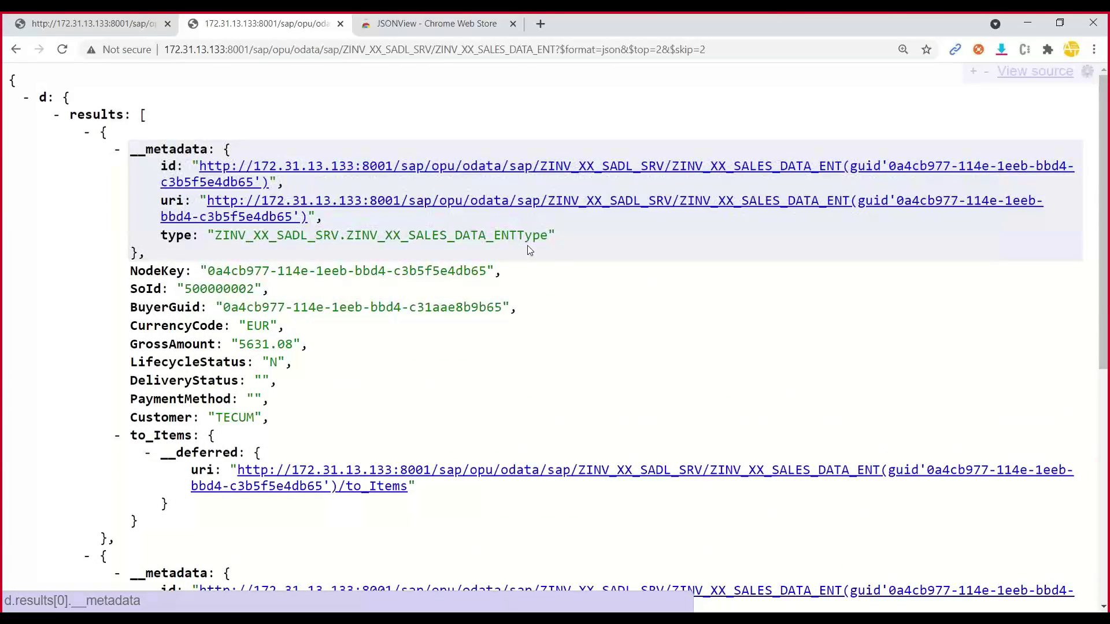
scroll(528, 245, "down", 6)
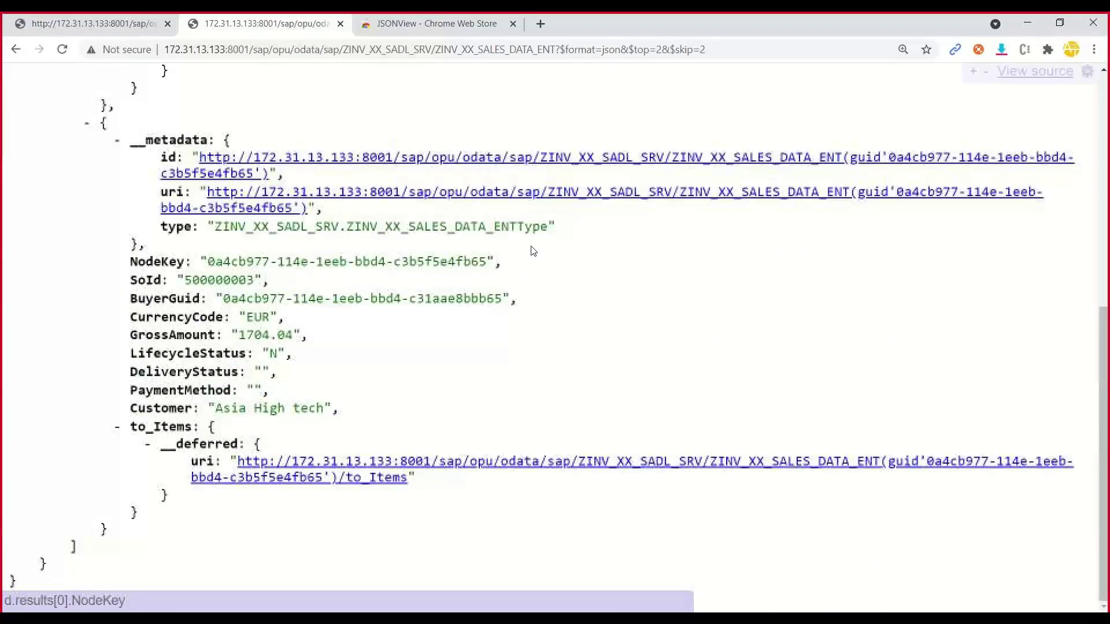
scroll(530, 247, "up", 6)
left_click_drag(630, 50, 706, 50)
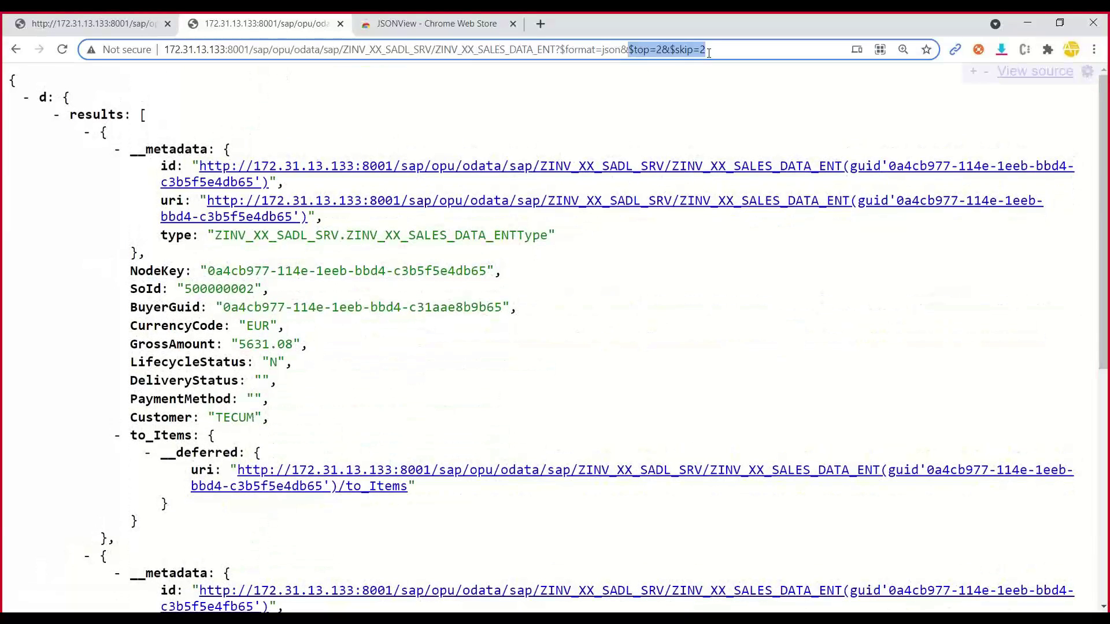